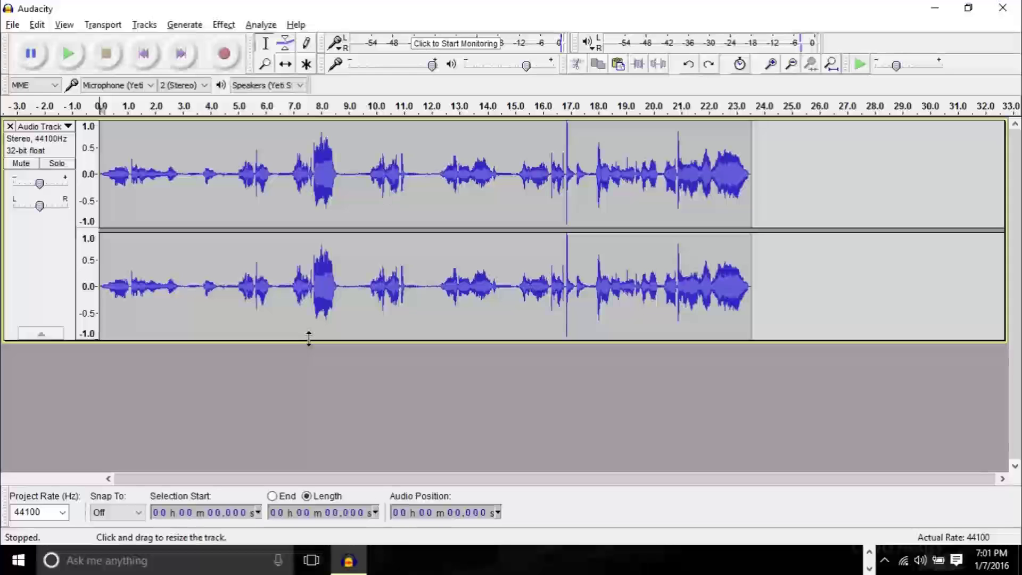
- Play the recording and highlight its successive voice sections from the beginning to the end of the track
click(80, 61)
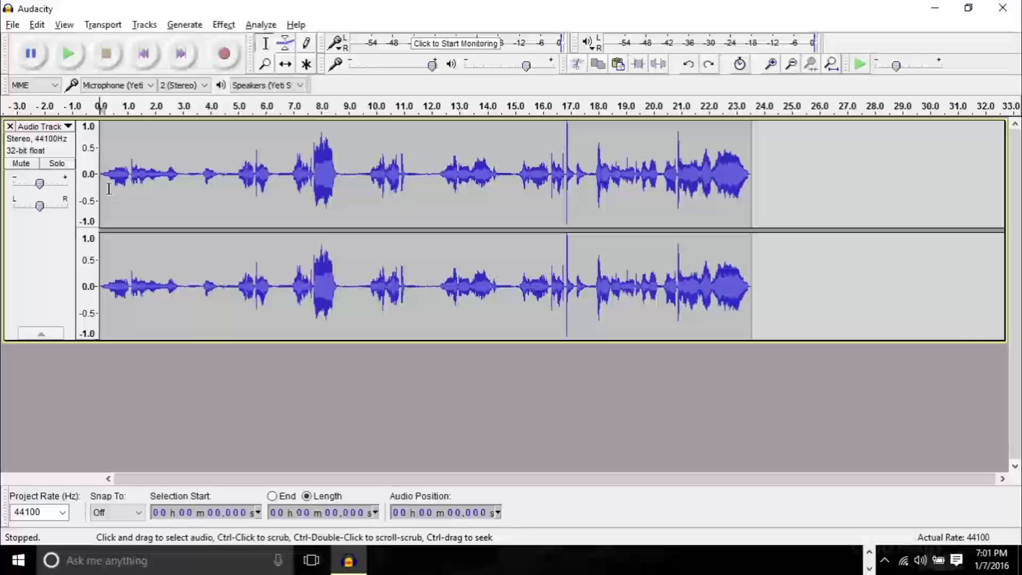
drag(108, 185, 164, 189)
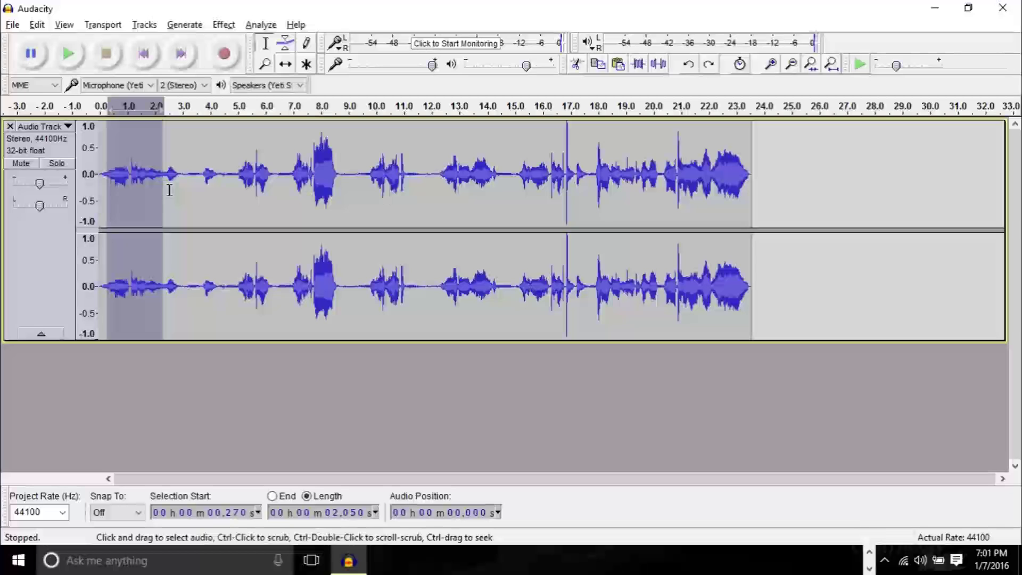
drag(170, 191, 272, 214)
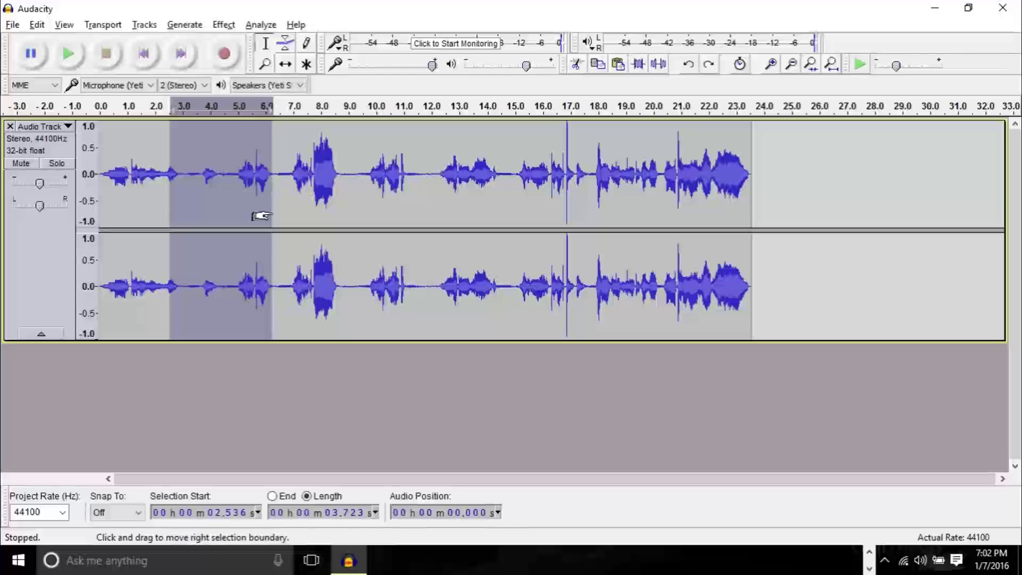
drag(283, 207, 363, 213)
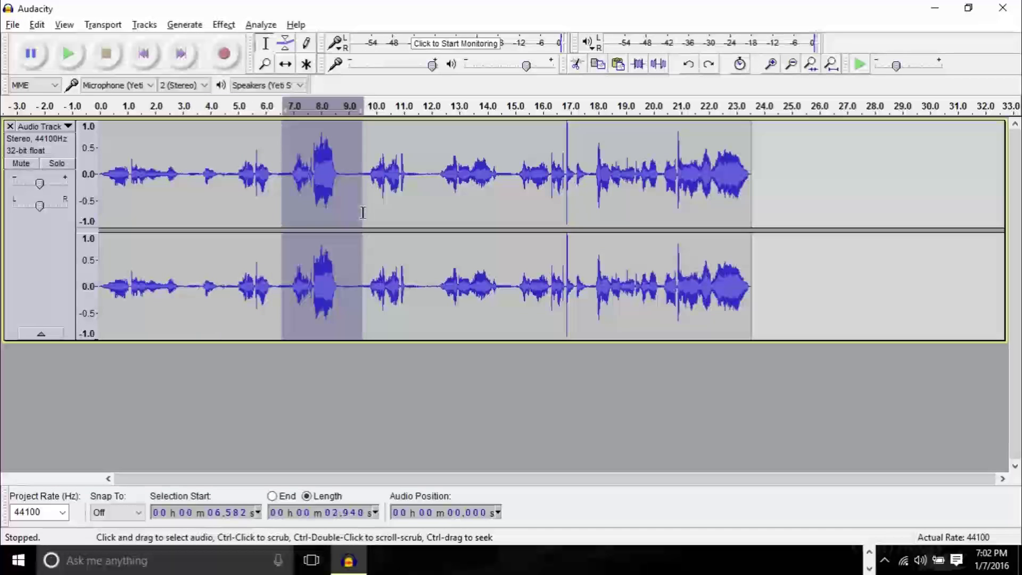
drag(366, 213, 584, 216)
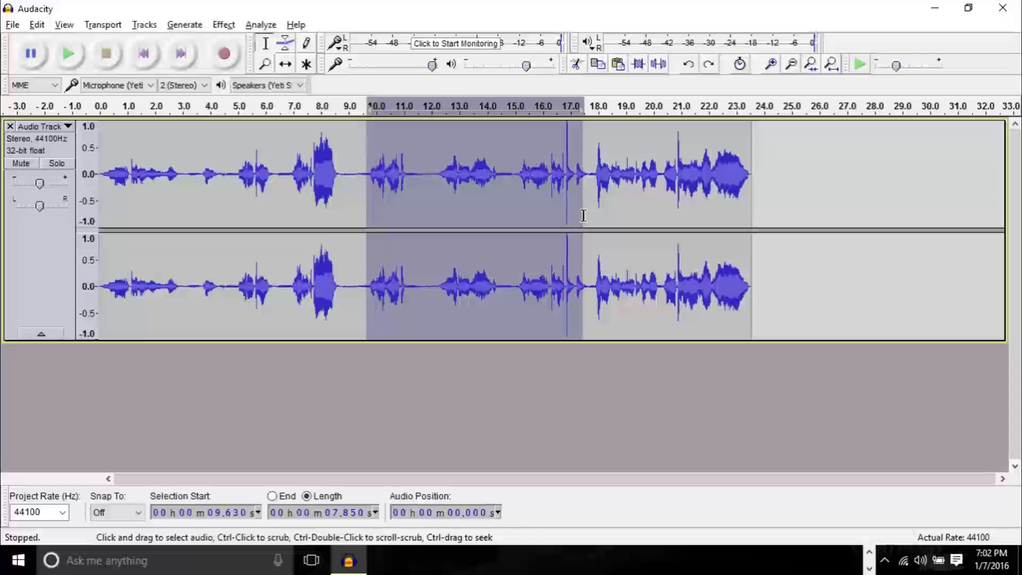
drag(588, 215, 794, 197)
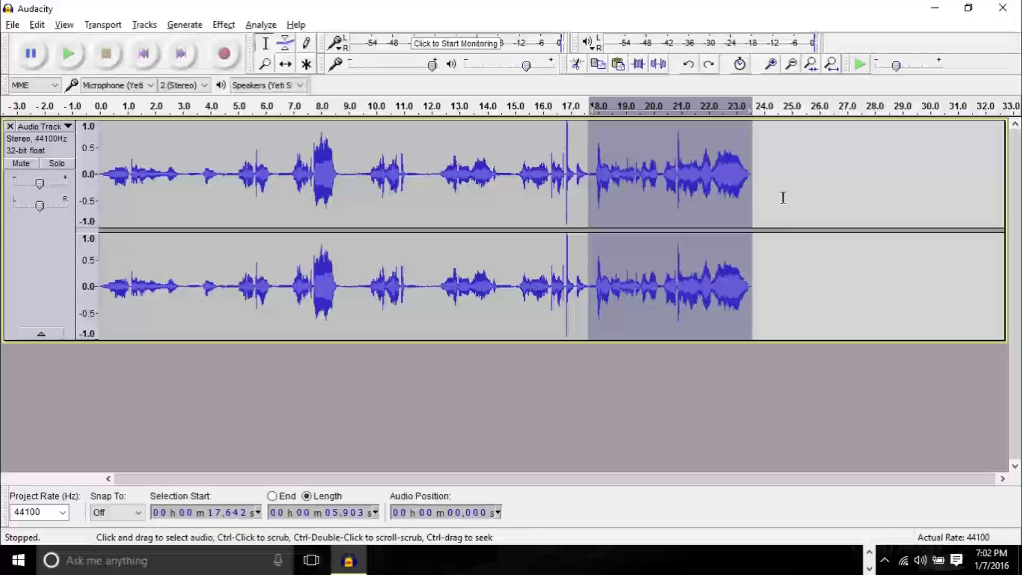
click(783, 198)
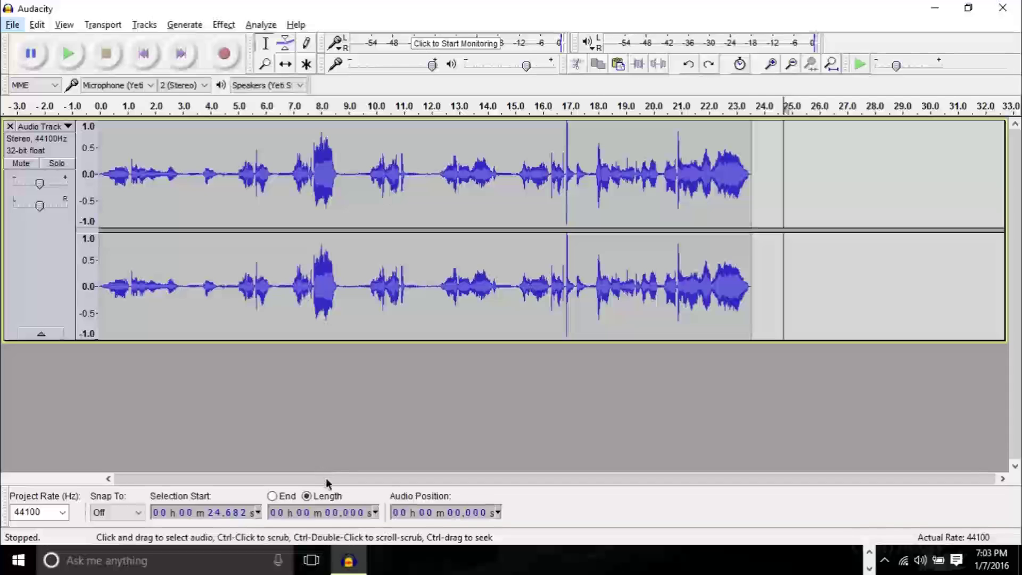
- Listen to the recording from the start and split the clip at about 3.26 s, in the silence after the first phrase
scroll(218, 239, up, 2)
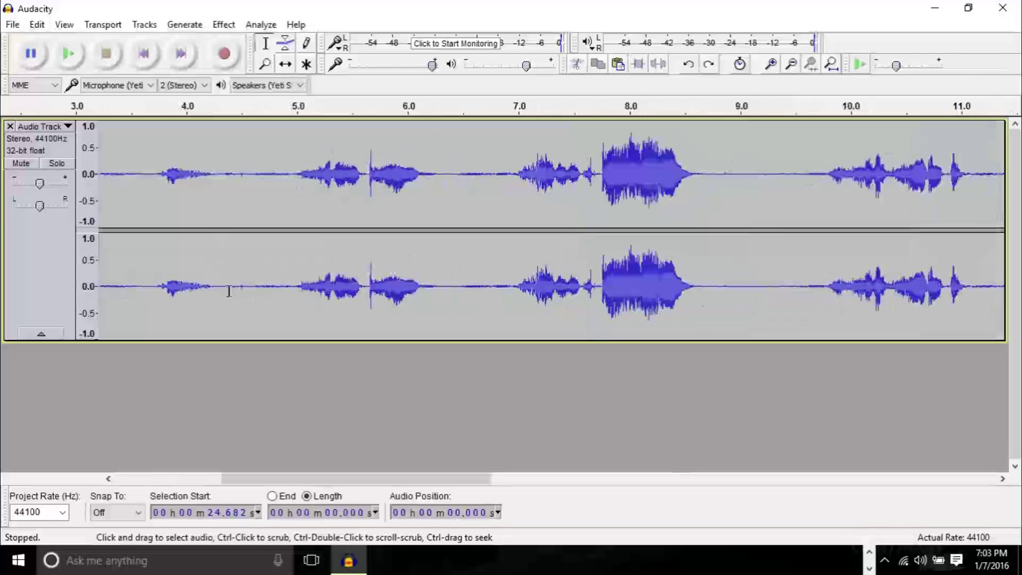
drag(308, 479, 172, 482)
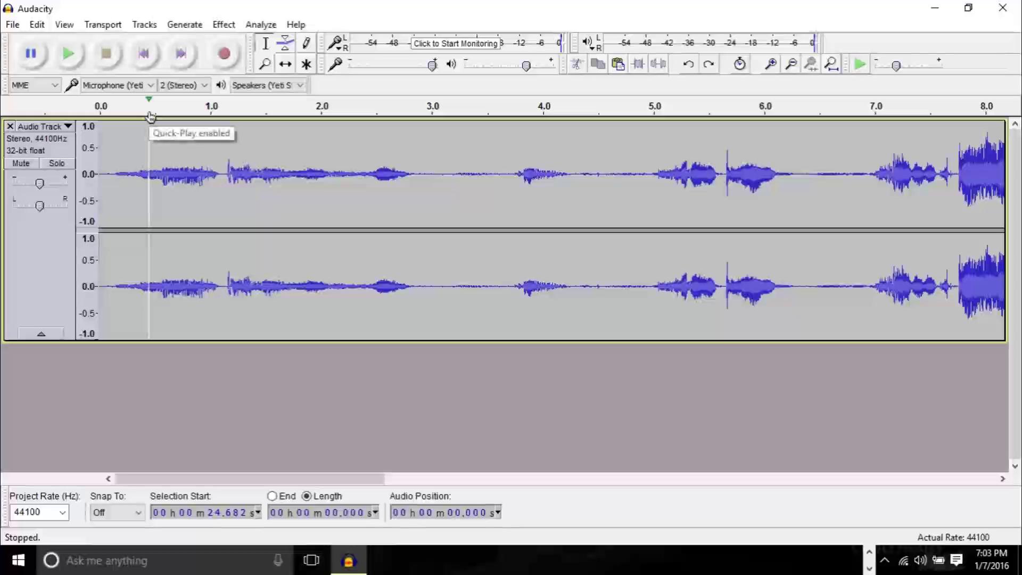
click(99, 109)
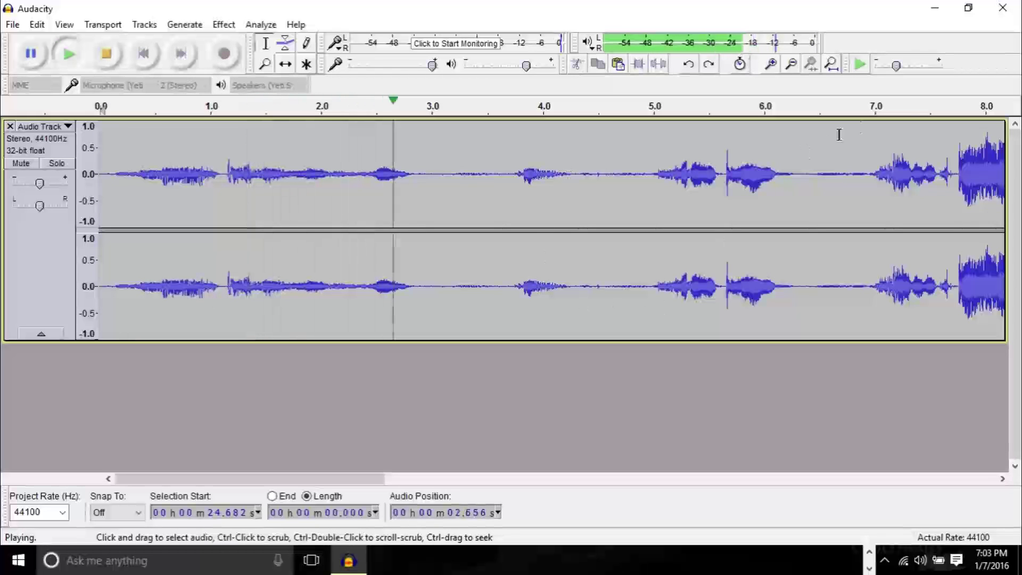
key(space)
click(461, 188)
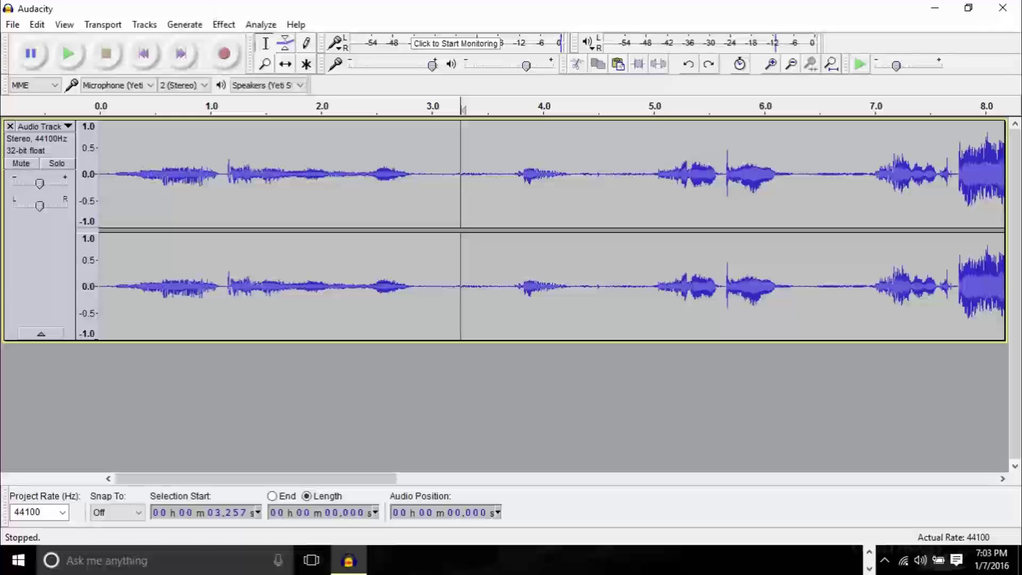
click(36, 26)
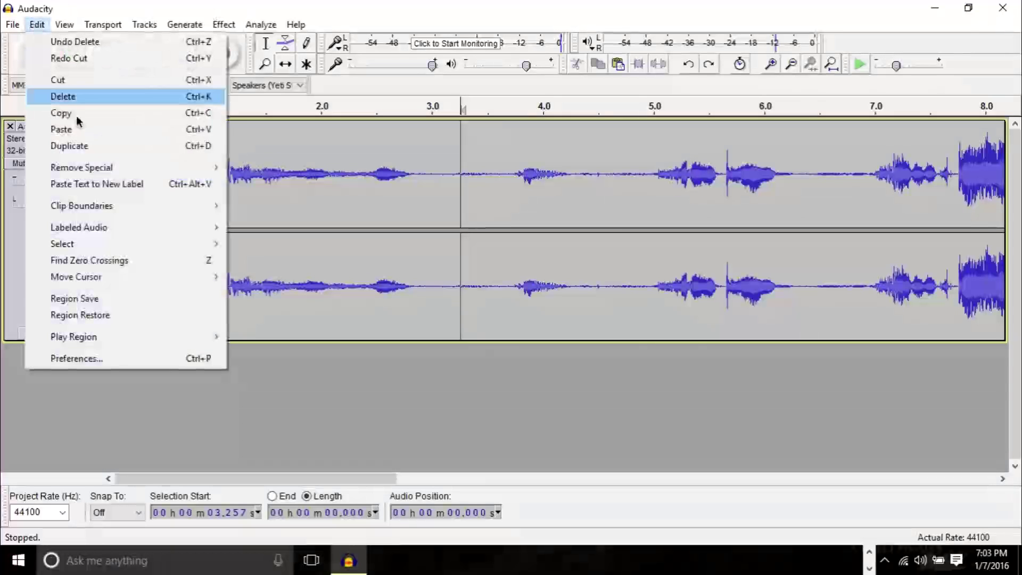
mouse_move(128, 204)
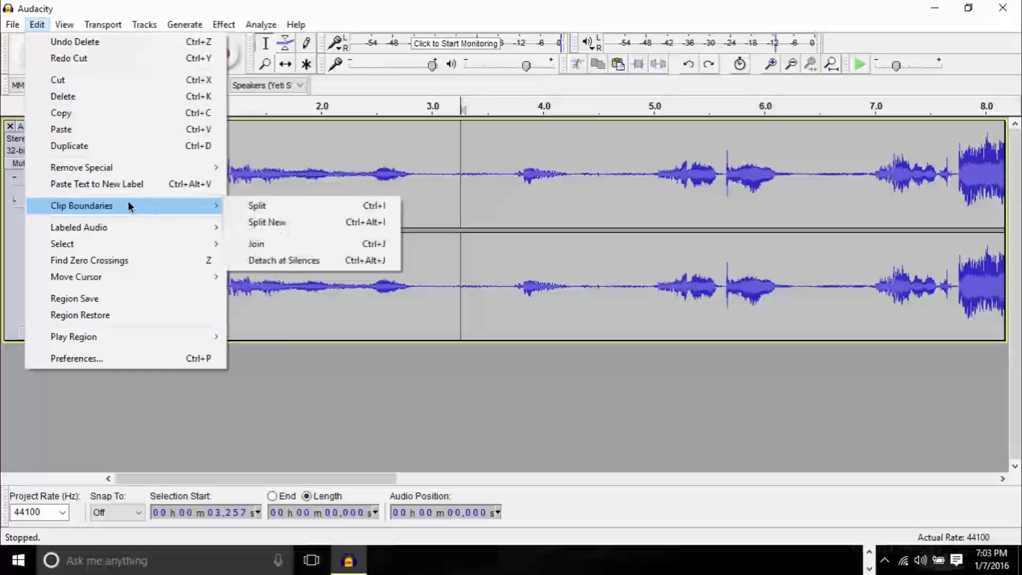
click(237, 205)
- Add a second stereo track and move the audio after the first split onto it, starting at about 3.26 s
click(306, 65)
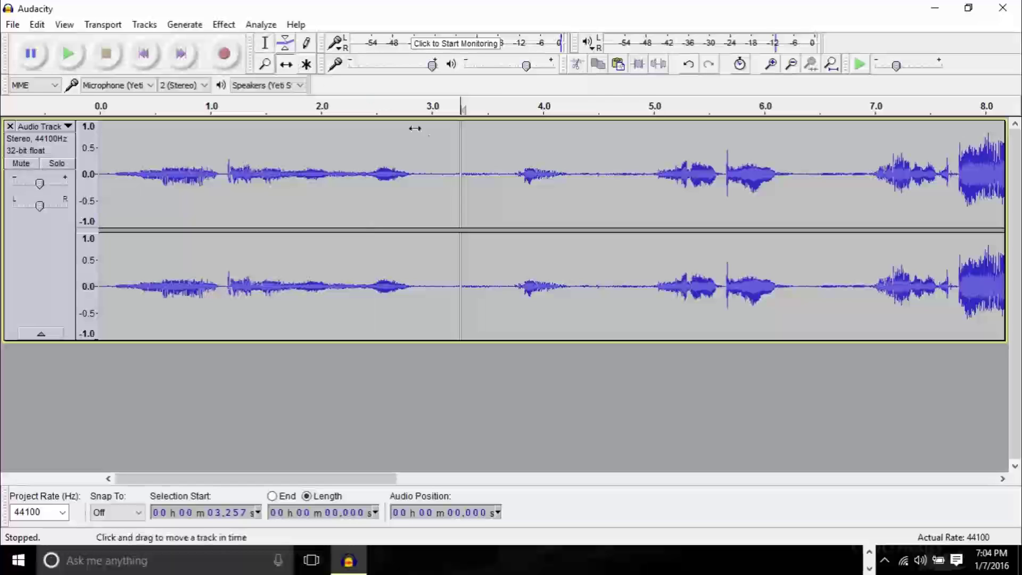
drag(487, 156, 526, 161)
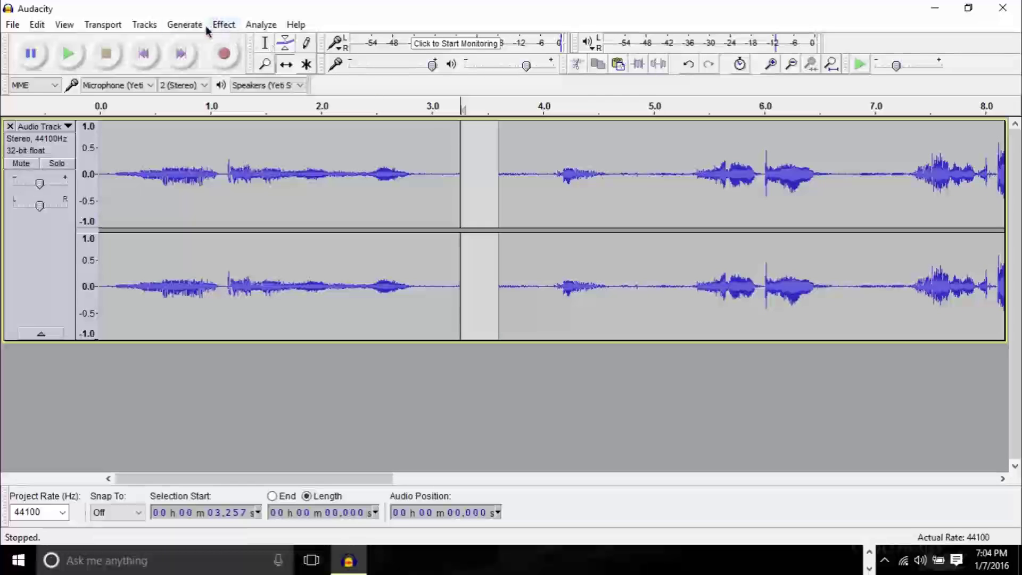
click(154, 25)
mouse_move(167, 42)
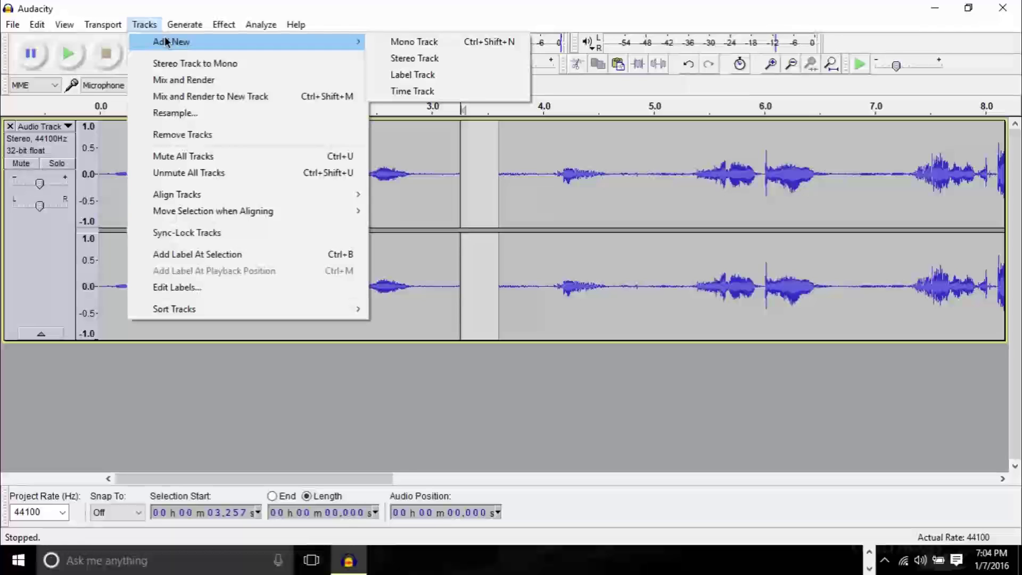
click(403, 58)
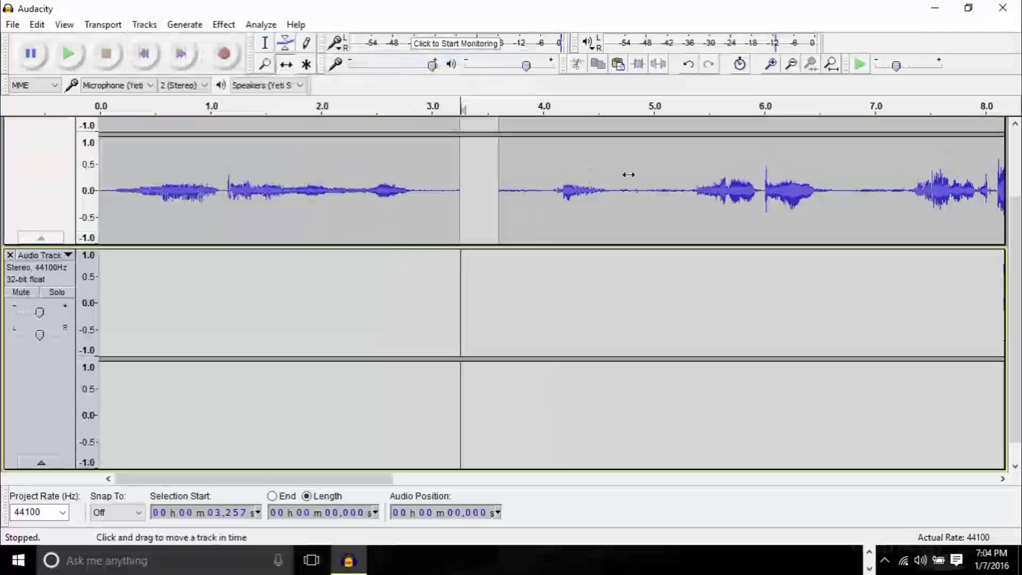
drag(636, 189, 528, 295)
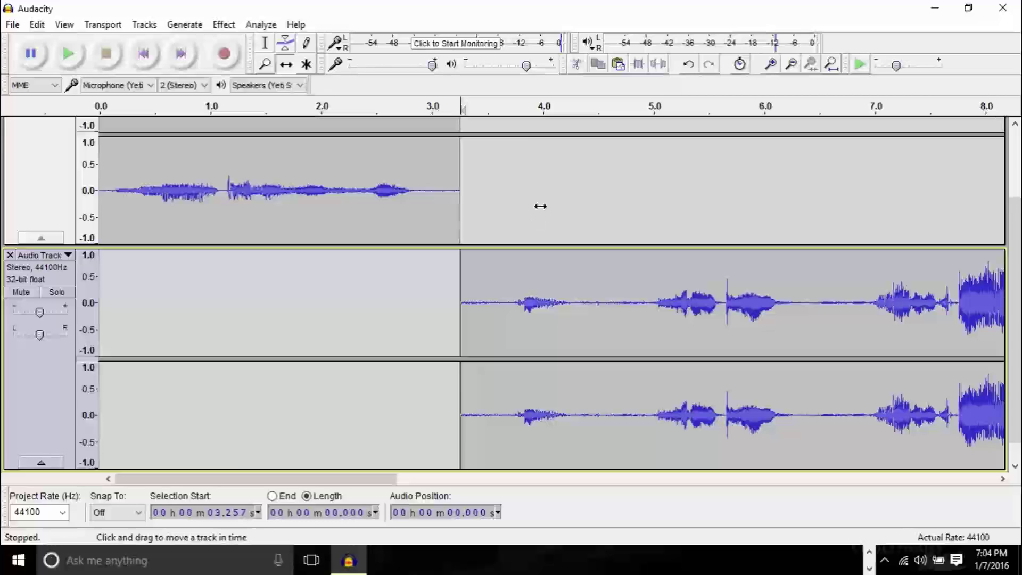
- Listen to the second track from the first split and split its clip at about 6.59 s, in the silence before the next phrase
scroll(540, 207, down, 1)
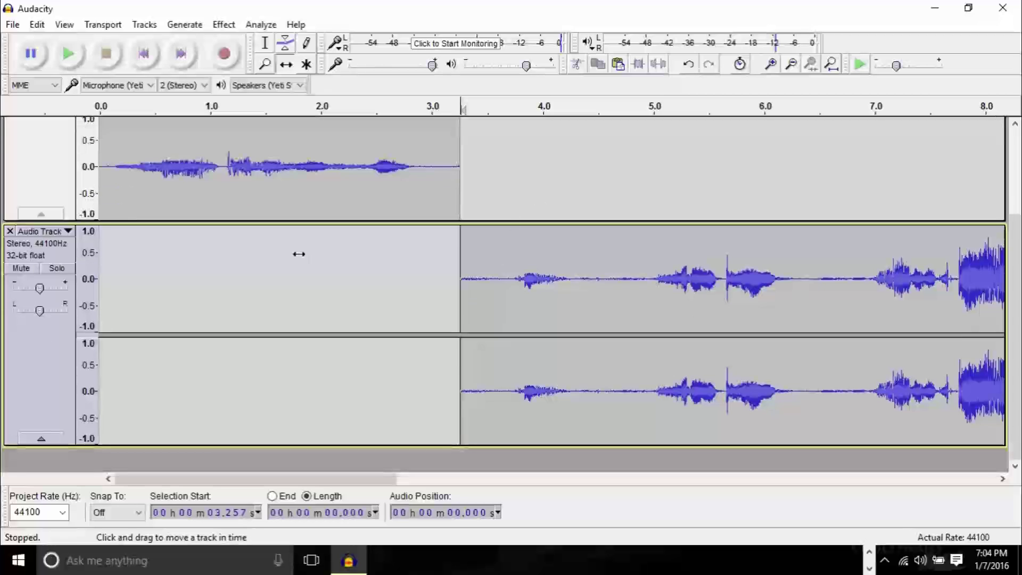
click(453, 113)
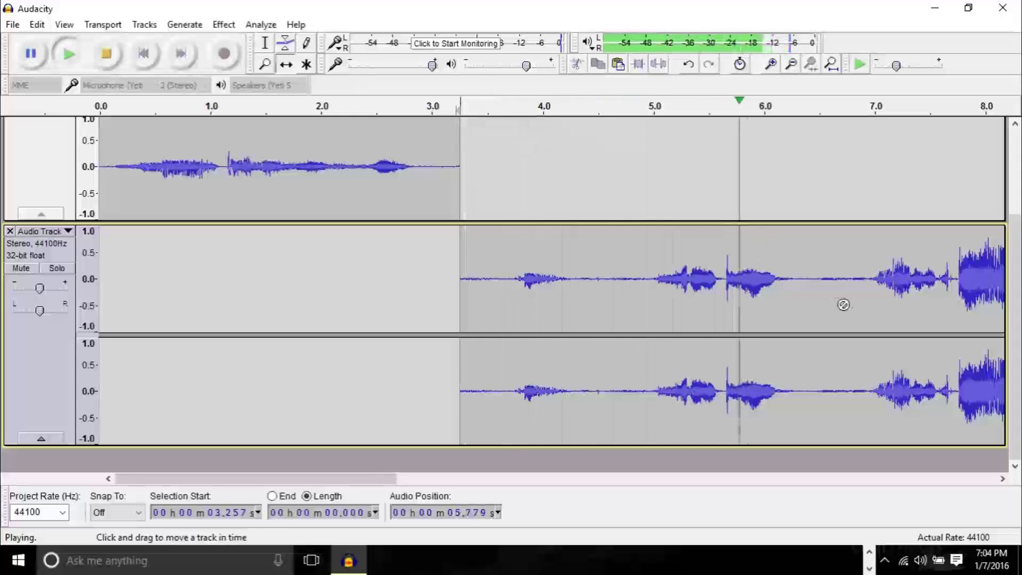
key(space)
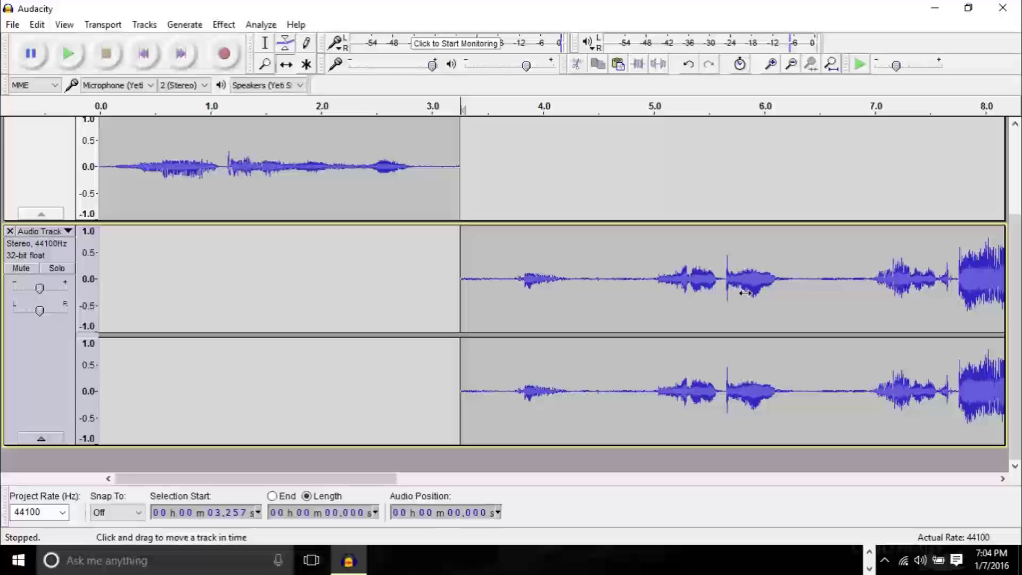
click(264, 43)
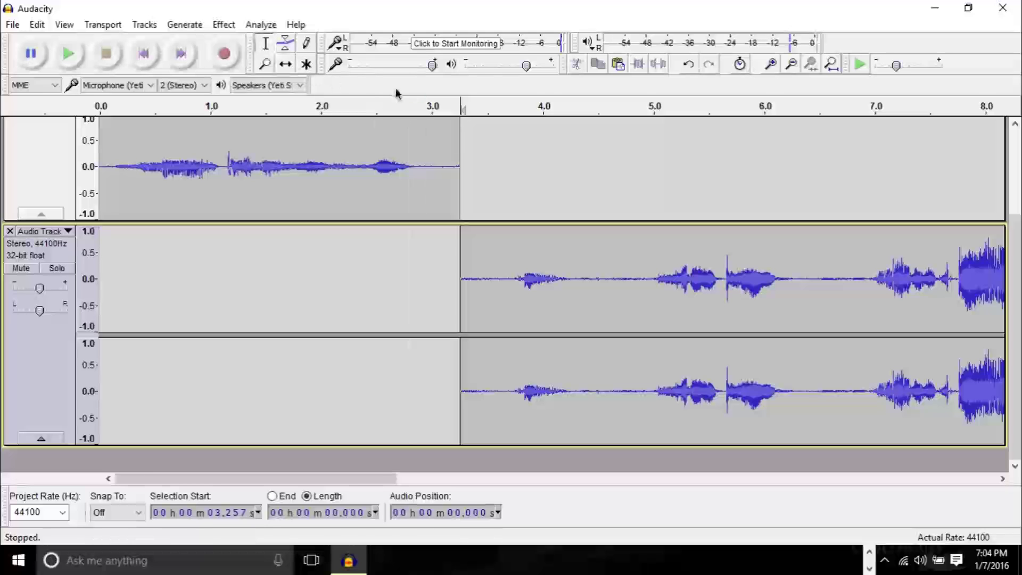
click(830, 296)
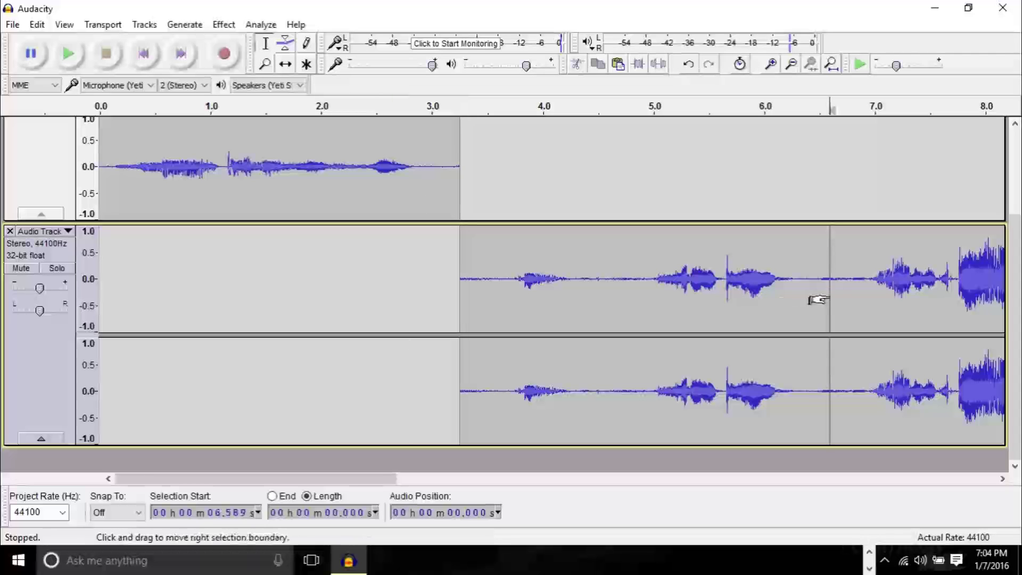
click(43, 27)
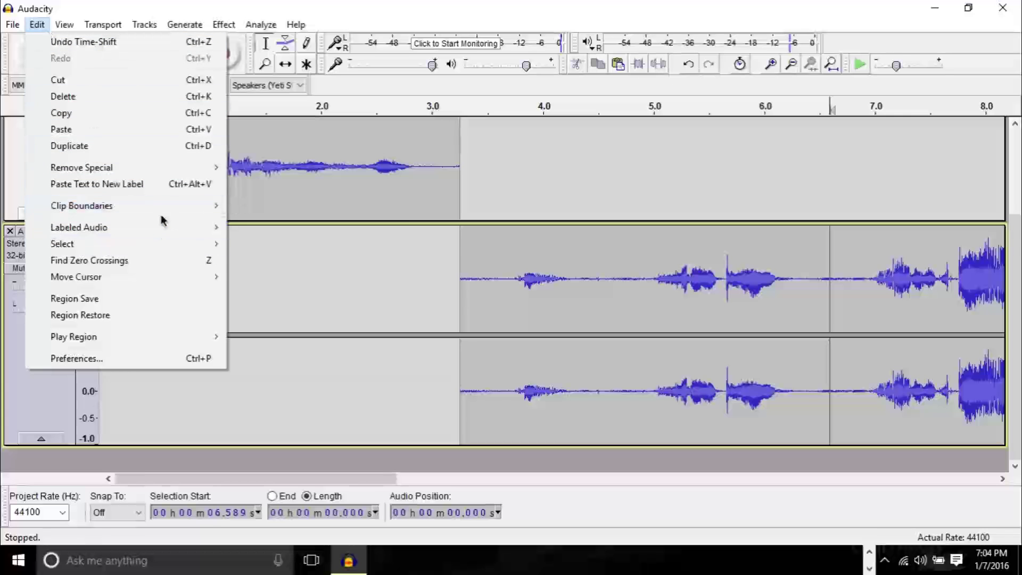
mouse_move(166, 210)
click(269, 207)
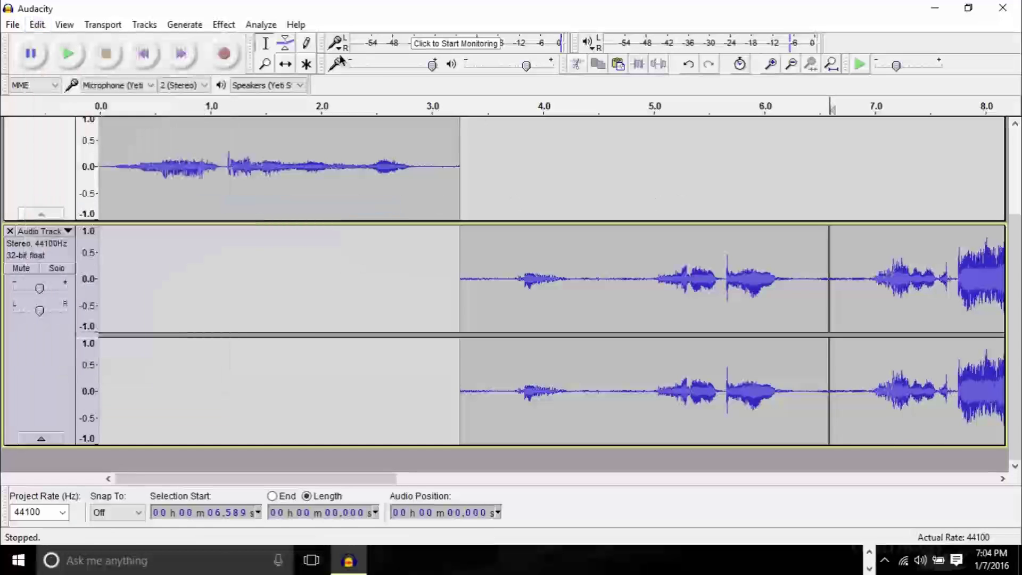
- Add a third stereo track and move the audio after the second split onto it, starting at about 6.59 s
click(223, 27)
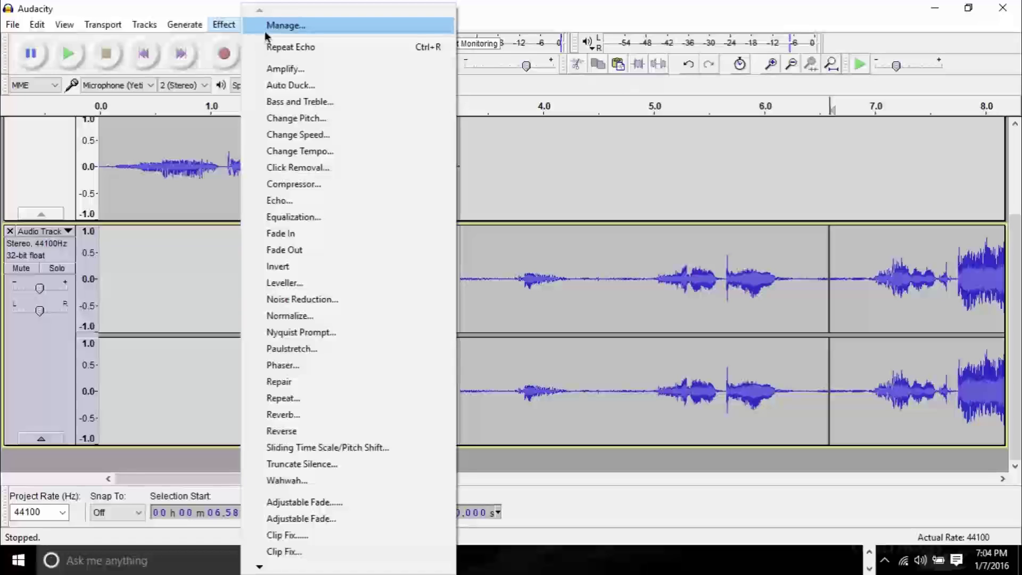
mouse_move(169, 27)
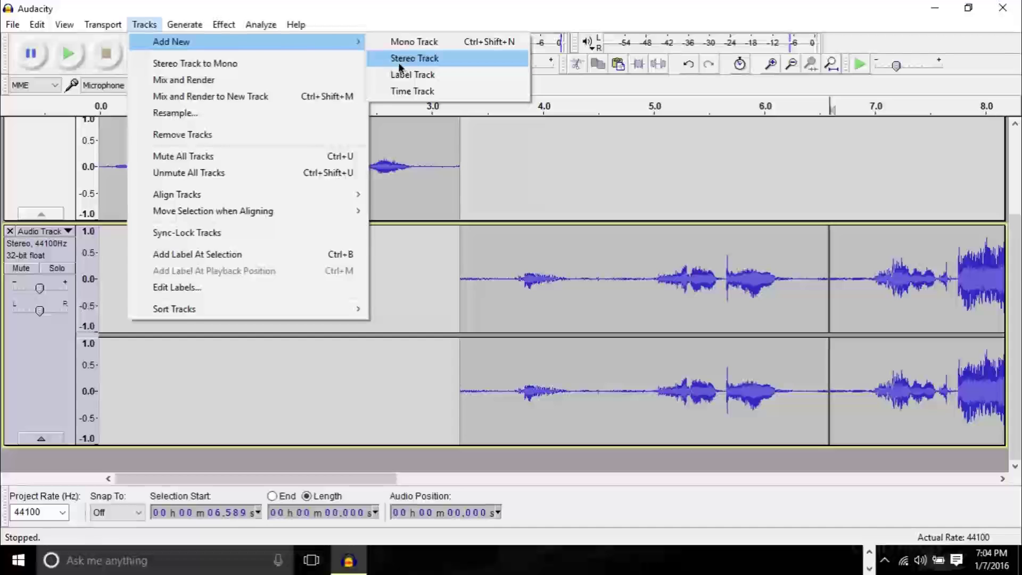
click(406, 59)
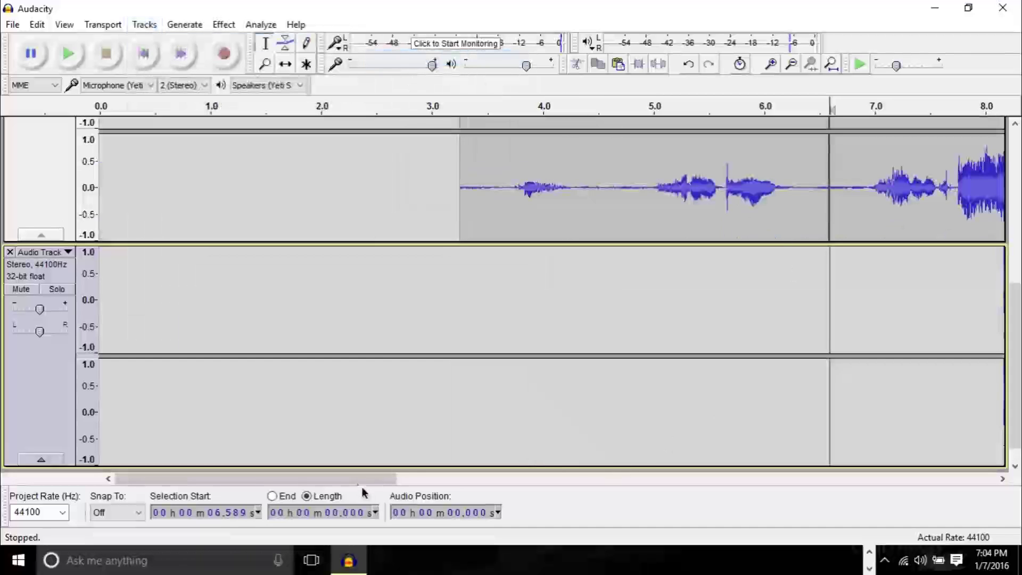
drag(360, 479, 458, 478)
click(286, 64)
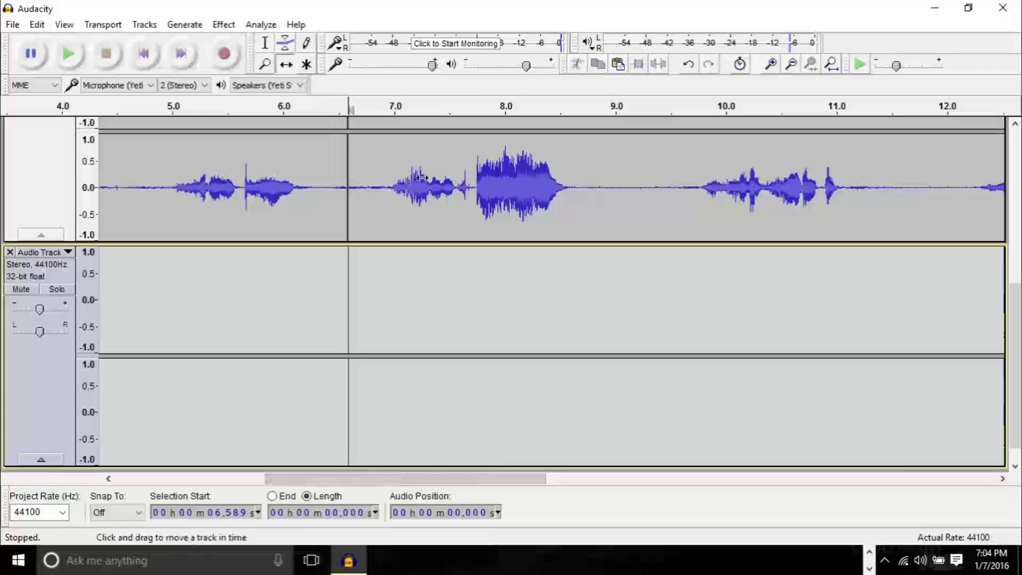
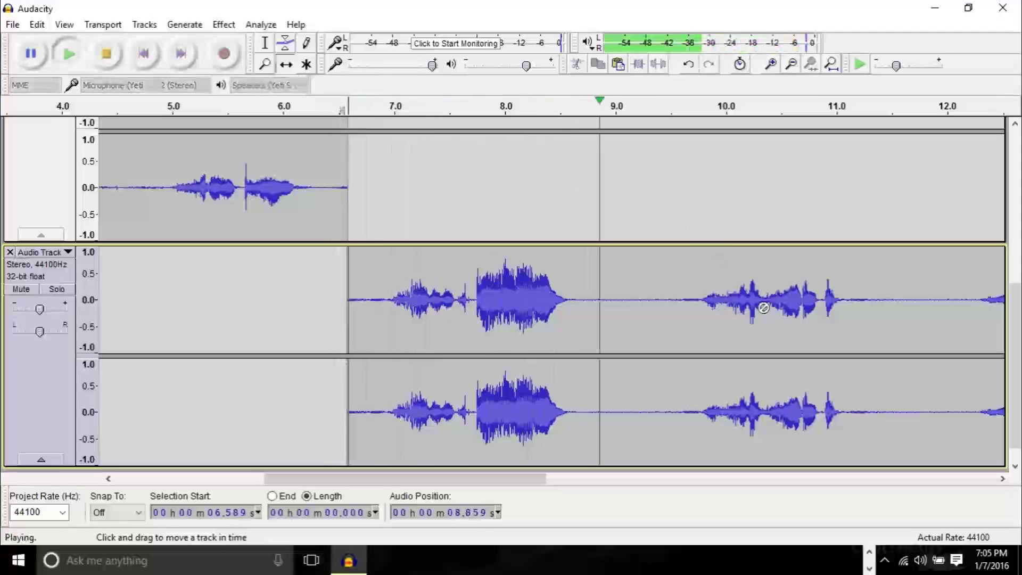
- Listen to the third track's audio and split its clip at about 11.88 s, in the silence between two phrases
key(space)
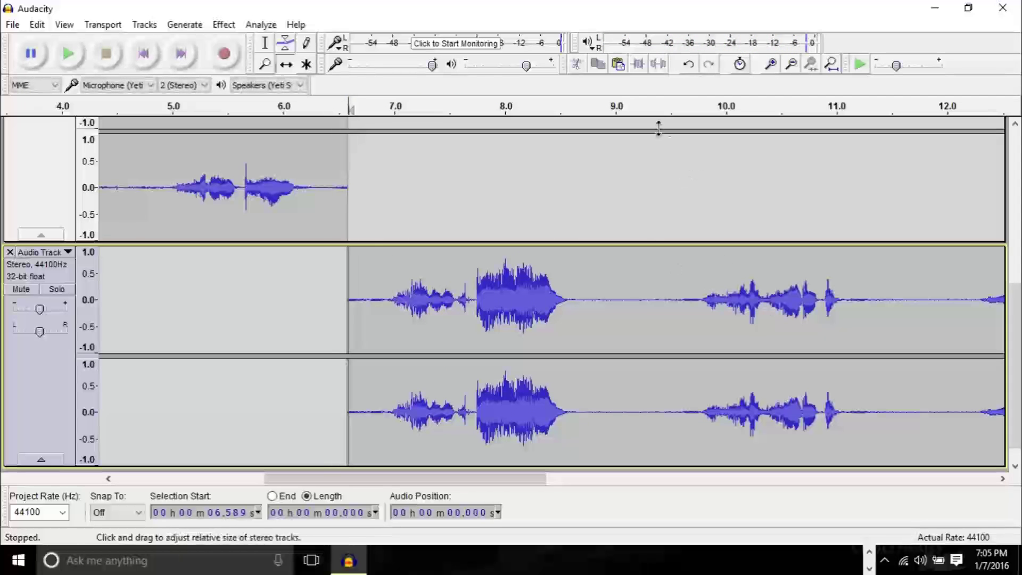
click(690, 109)
key(space)
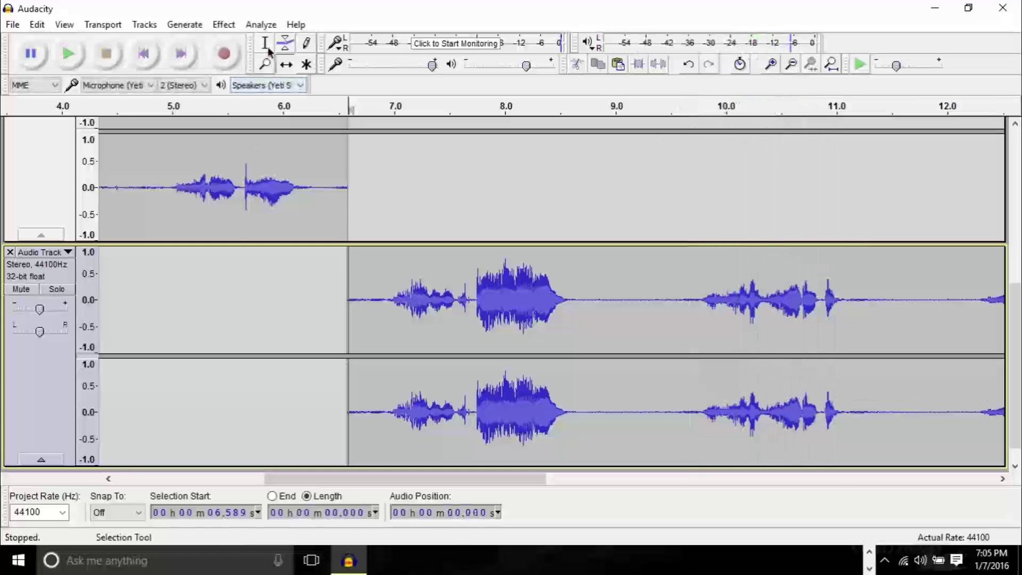
drag(478, 478, 588, 511)
click(576, 333)
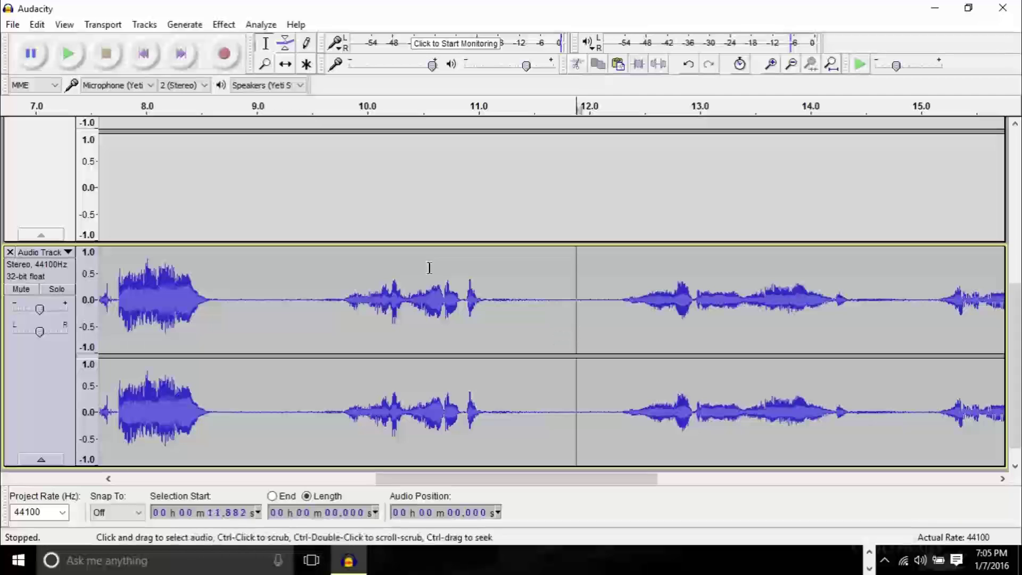
click(38, 25)
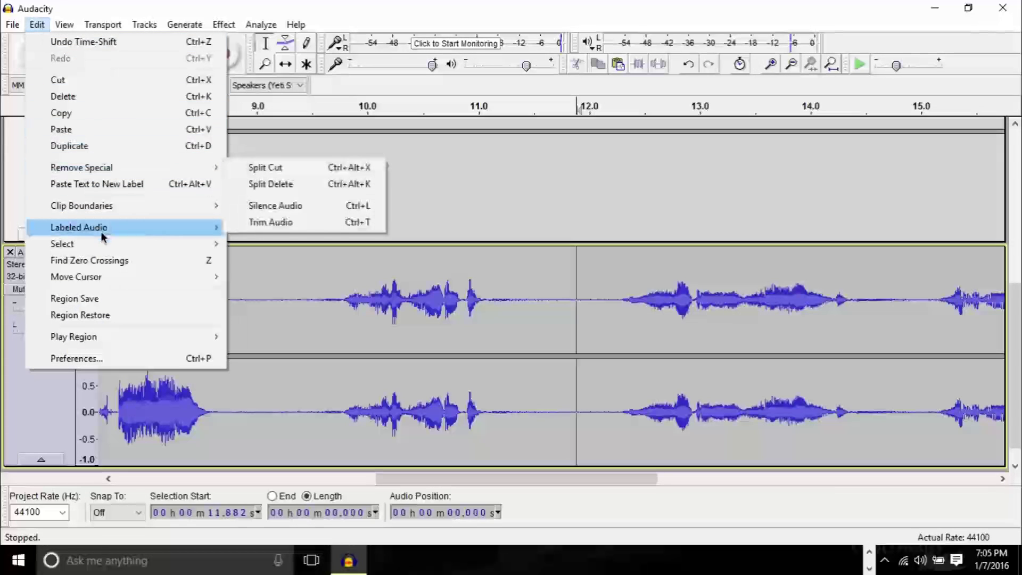
mouse_move(122, 212)
click(254, 207)
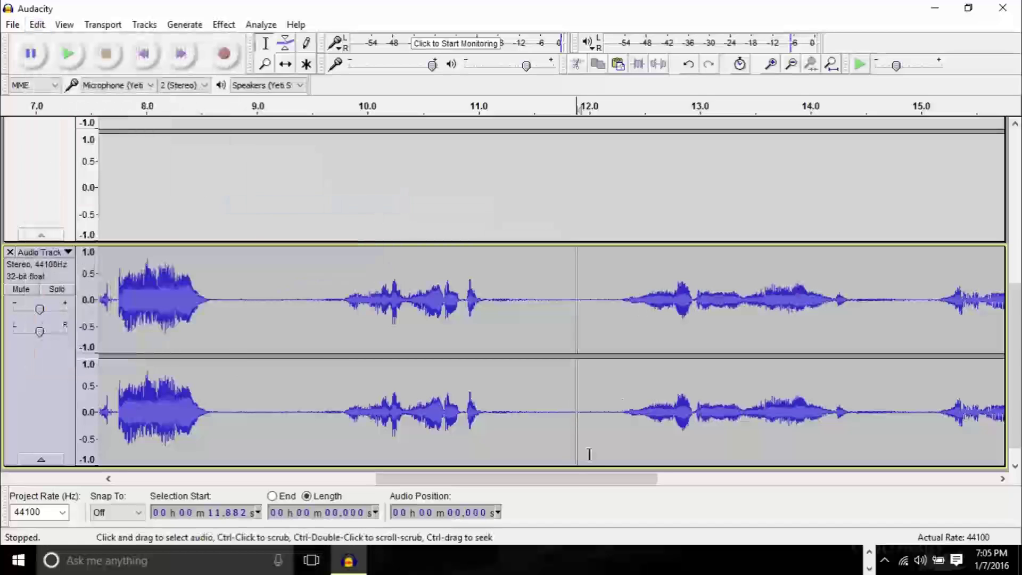
- Add a fourth stereo track and move the audio after the third split onto it, starting at about 11.88 s
drag(560, 483, 615, 482)
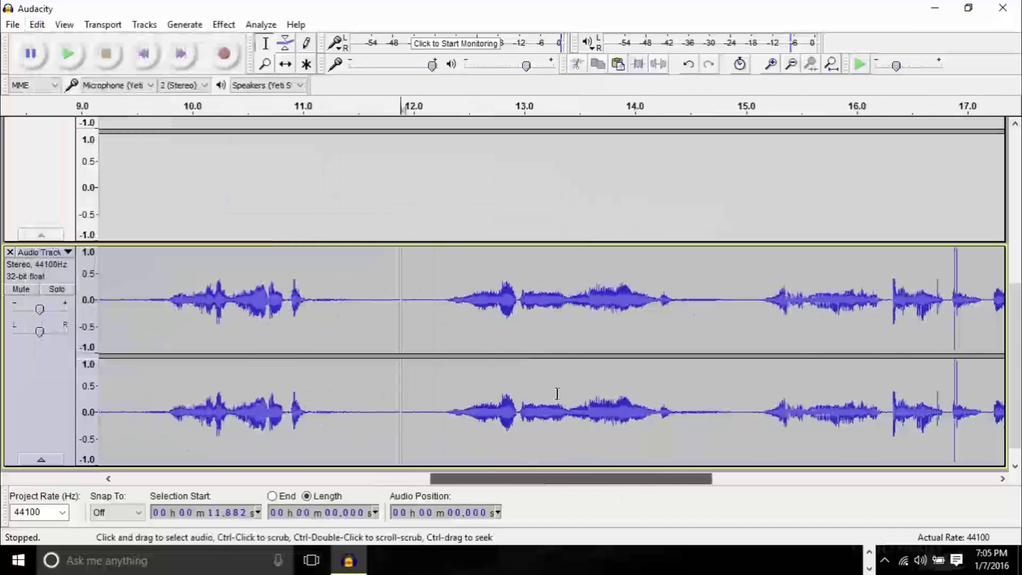
click(286, 64)
drag(489, 336, 547, 336)
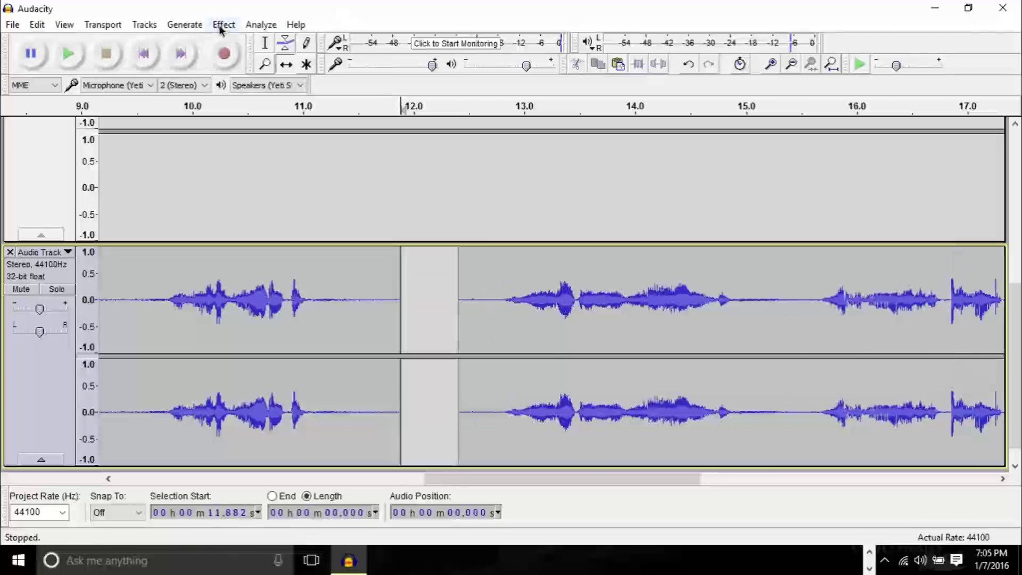
click(219, 27)
mouse_move(144, 24)
mouse_move(320, 42)
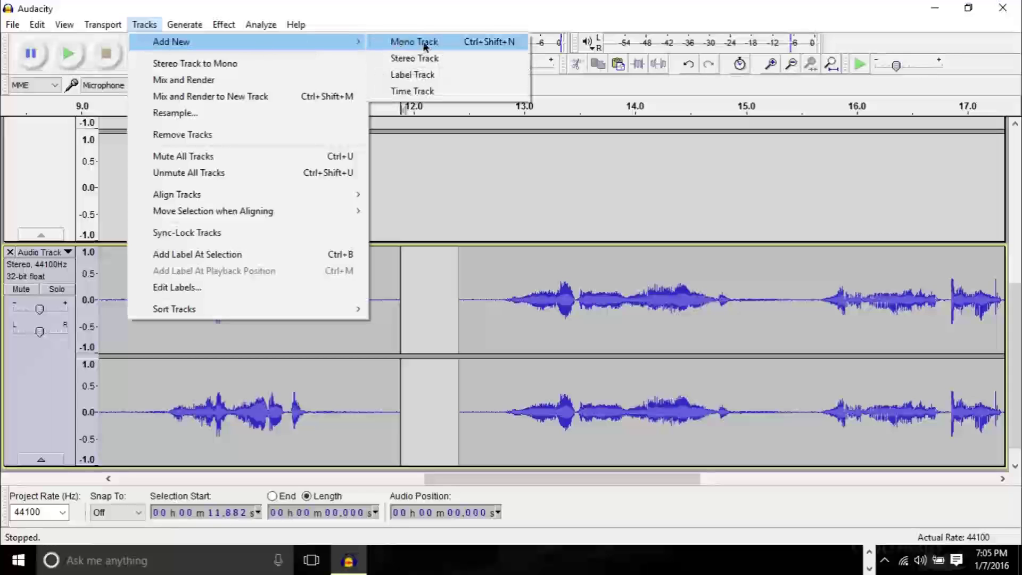
click(427, 64)
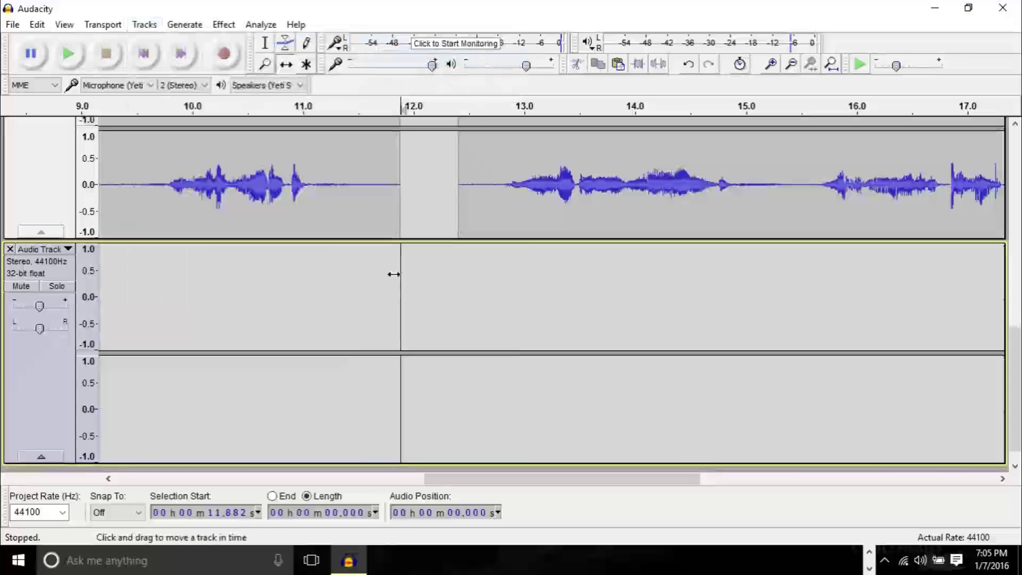
drag(590, 189, 535, 303)
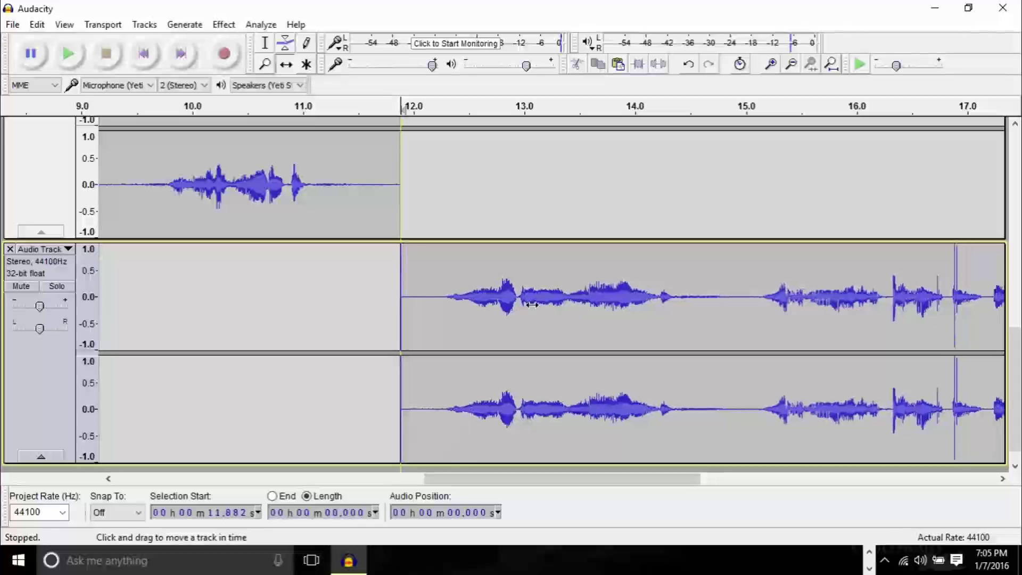
drag(532, 304, 532, 304)
- Listen to the fourth track's audio and split its clip at about 20.27 s, in the silence between two phrases
scroll(598, 246, down, 1)
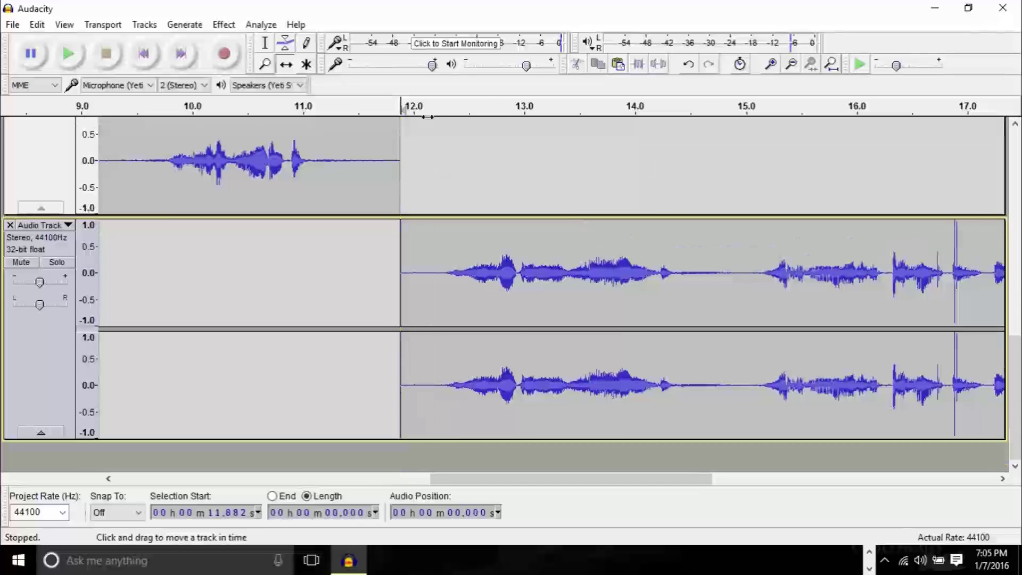
key(space)
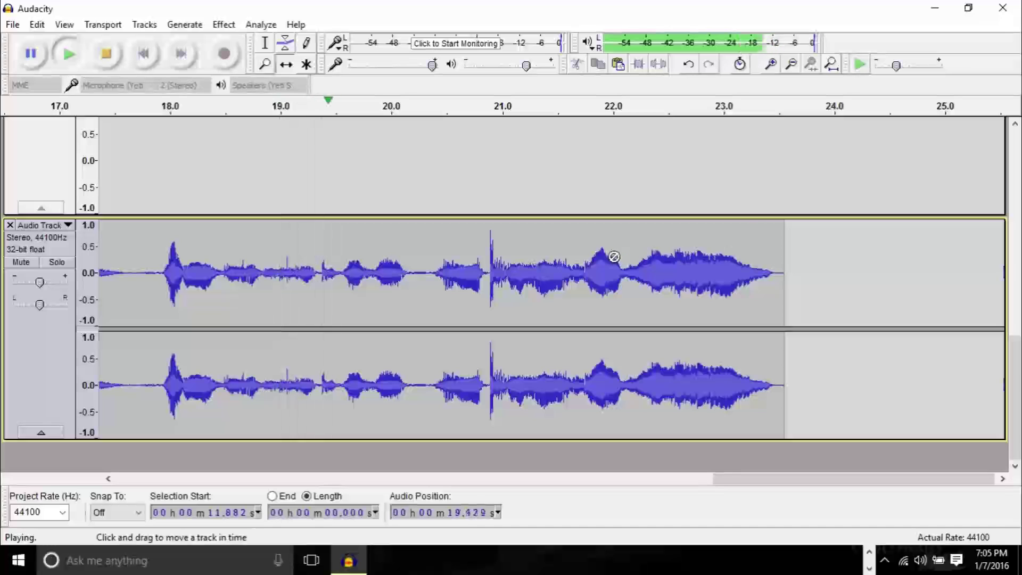
key(space)
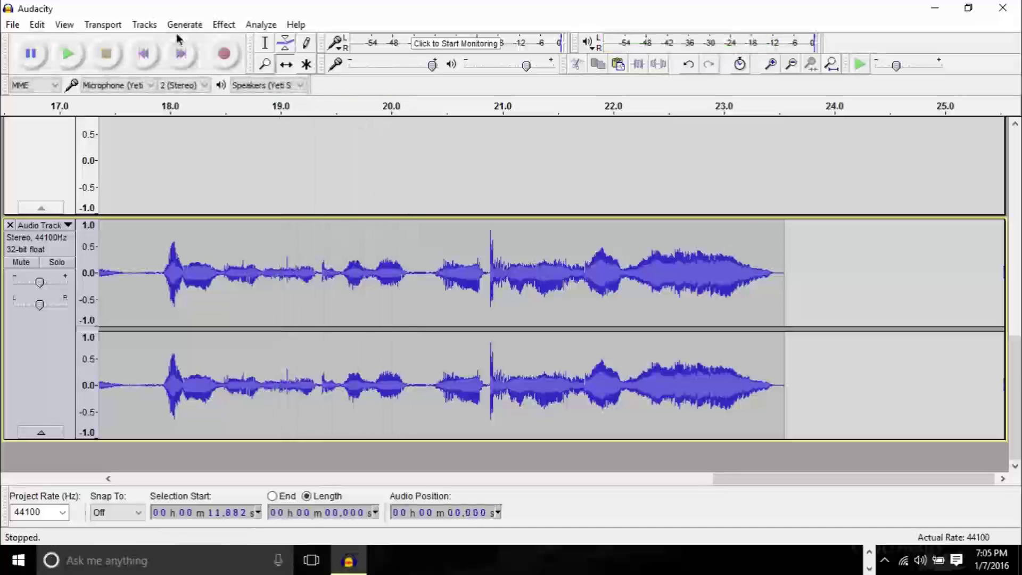
click(265, 43)
click(421, 300)
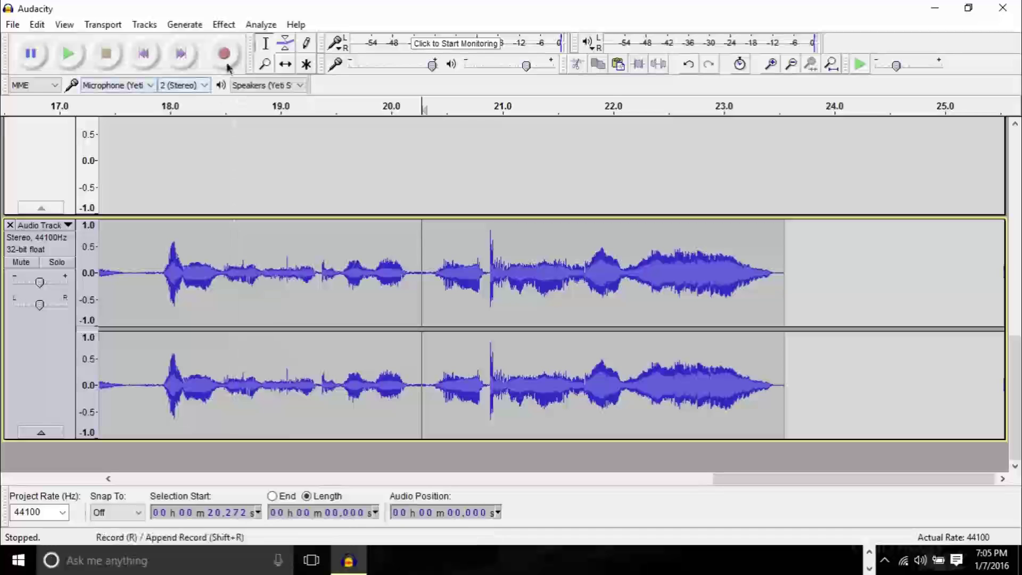
click(37, 24)
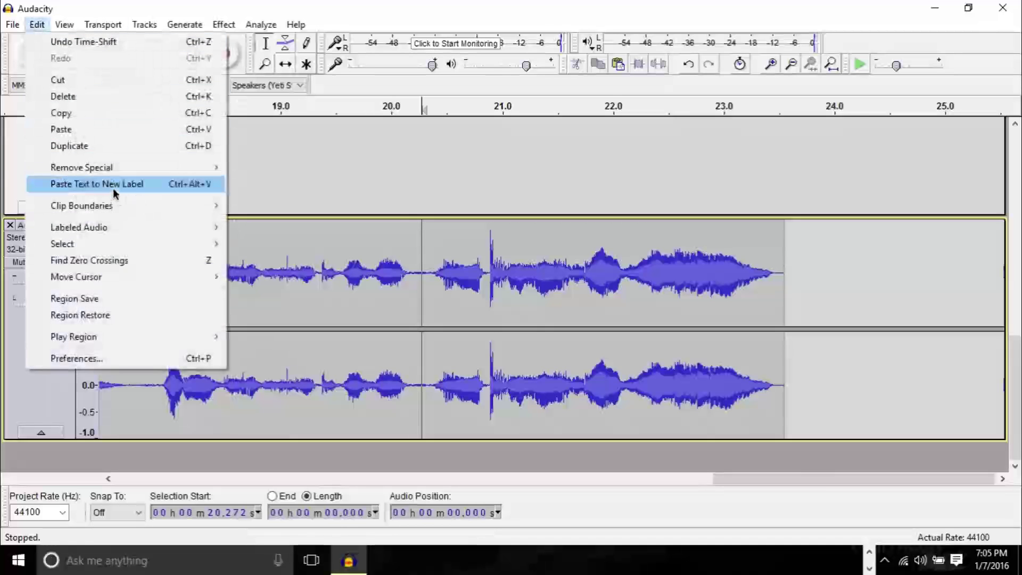
mouse_move(114, 206)
click(245, 206)
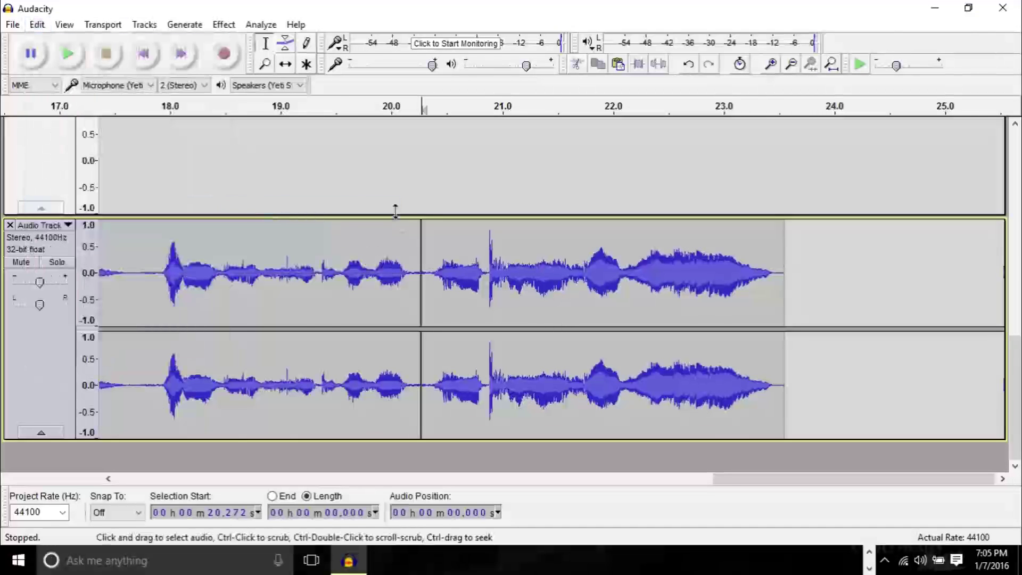
- Shift the clip after the last split about 0.4 s later and move the clip before it onto the first track, starting at about 11.88 s
click(285, 64)
drag(493, 270, 538, 271)
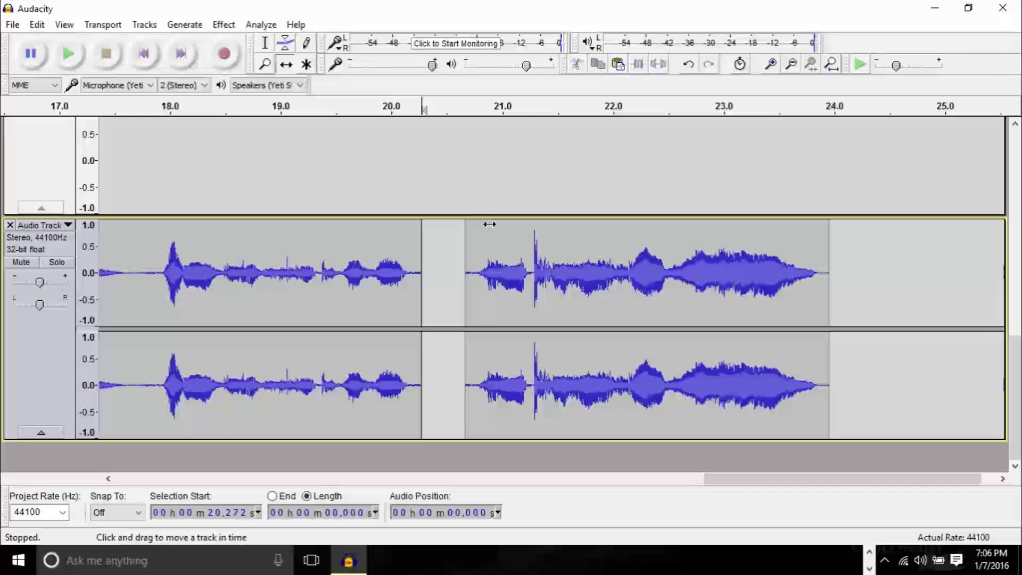
drag(792, 479, 659, 495)
drag(465, 318, 525, 189)
drag(527, 379, 529, 192)
drag(530, 291, 562, 236)
drag(616, 487, 497, 486)
drag(436, 272, 510, 192)
scroll(437, 223, down, 3)
scroll(437, 227, up, 3)
scroll(437, 228, down, 3)
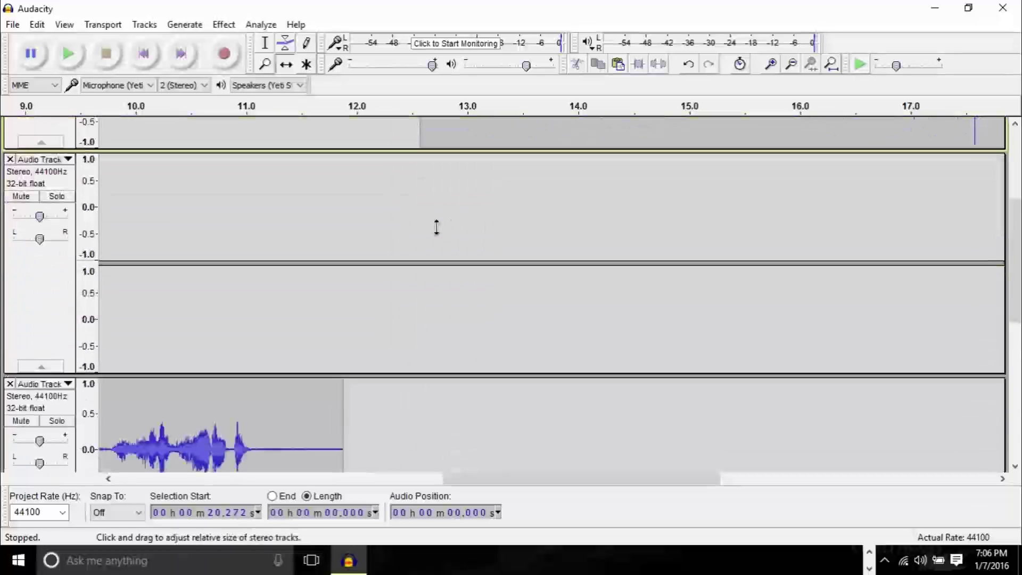
drag(490, 135, 413, 126)
scroll(402, 199, up, 3)
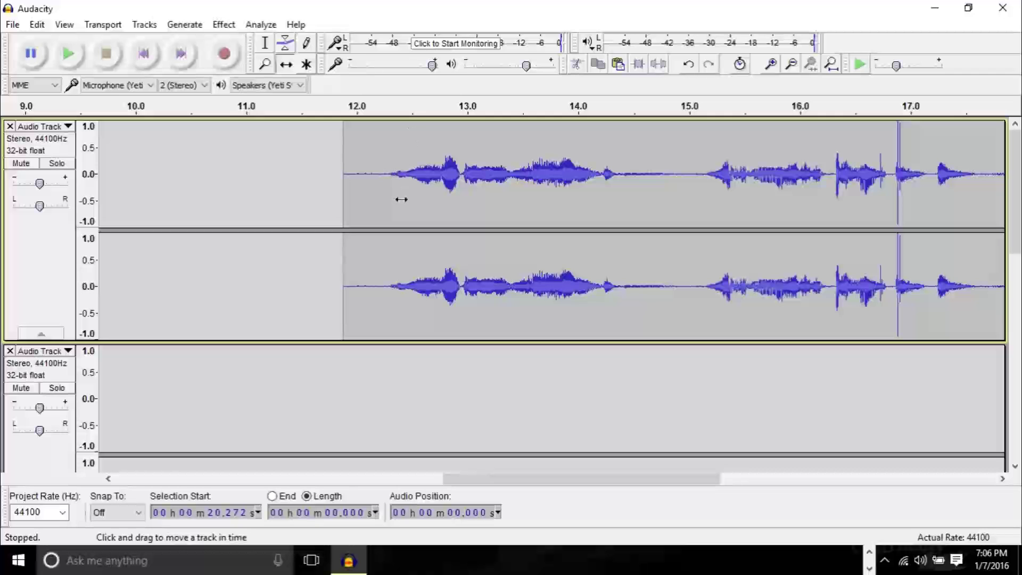
- Pan the second track, holding the phrase from about 3.26 s, fully to the left and listen to it
drag(509, 485, 175, 472)
scroll(410, 221, down, 3)
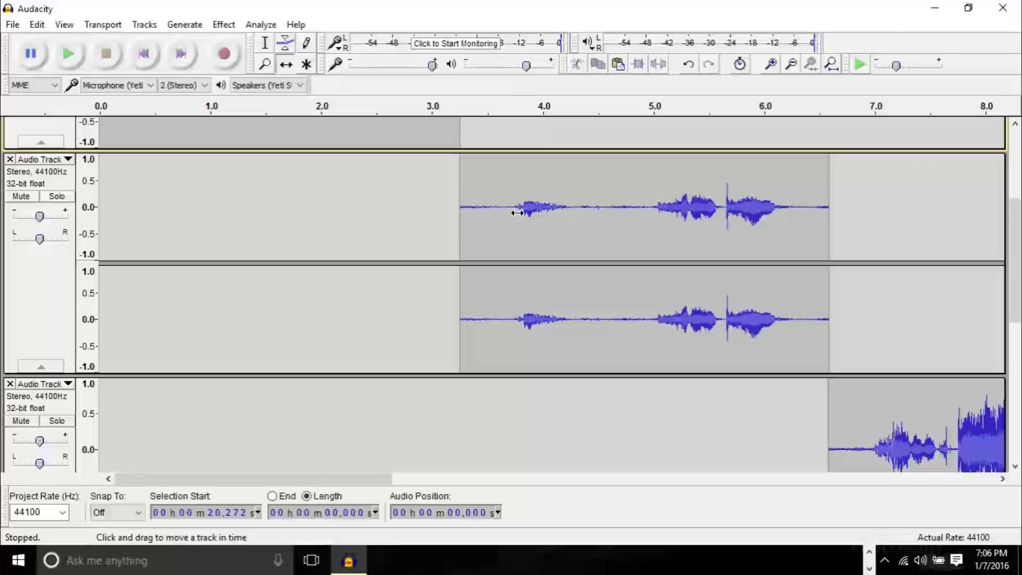
click(45, 296)
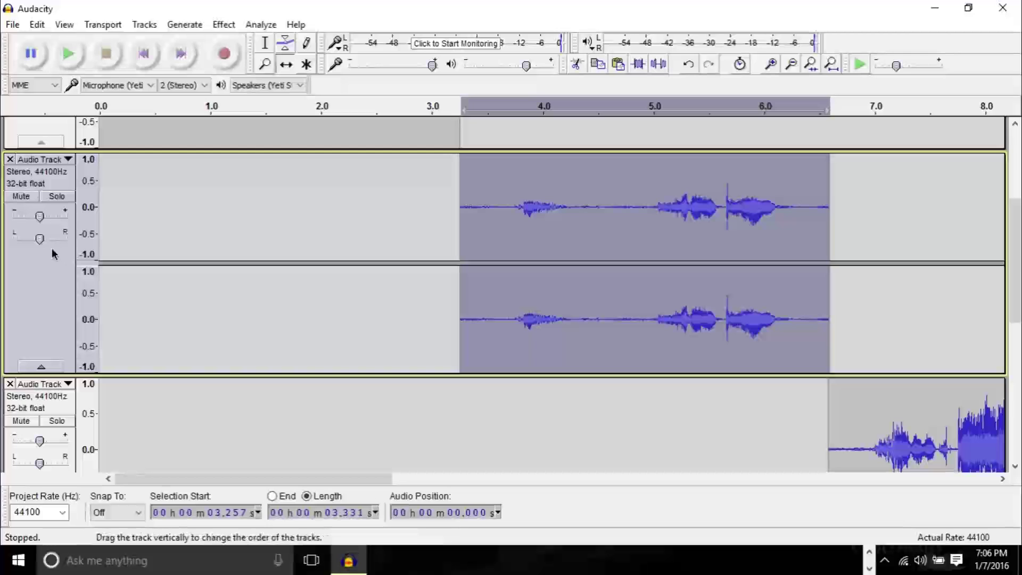
mouse_move(40, 239)
mouse_down()
mouse_move(12, 241)
mouse_move(68, 241)
mouse_move(77, 252)
mouse_move(14, 240)
mouse_move(18, 252)
mouse_move(32, 252)
mouse_up()
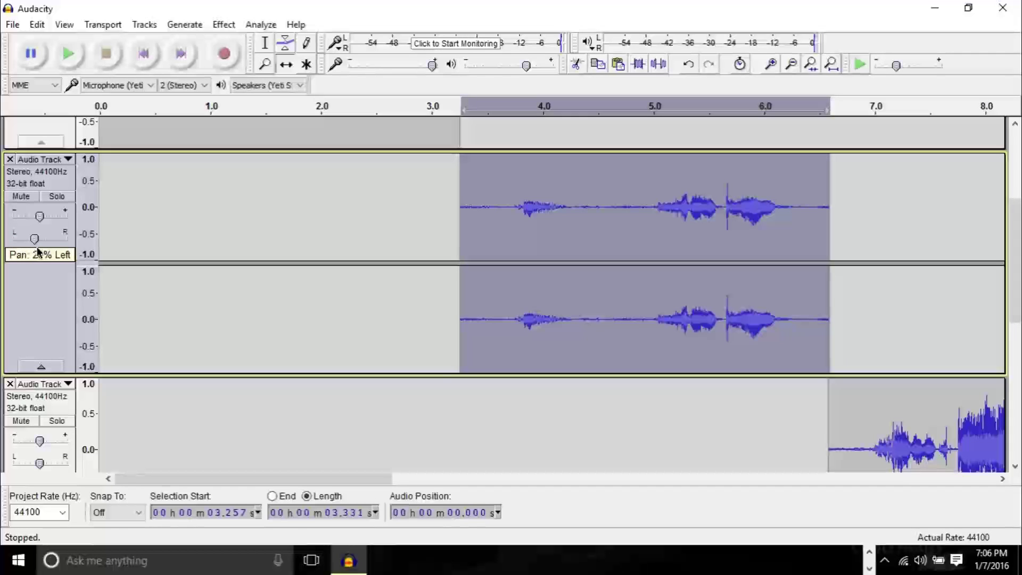
mouse_move(34, 245)
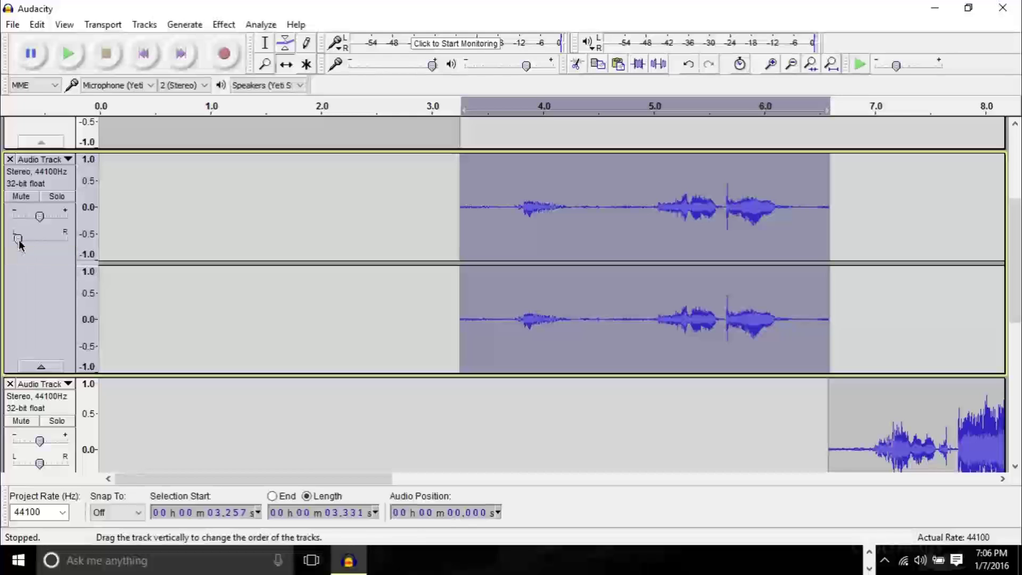
click(452, 111)
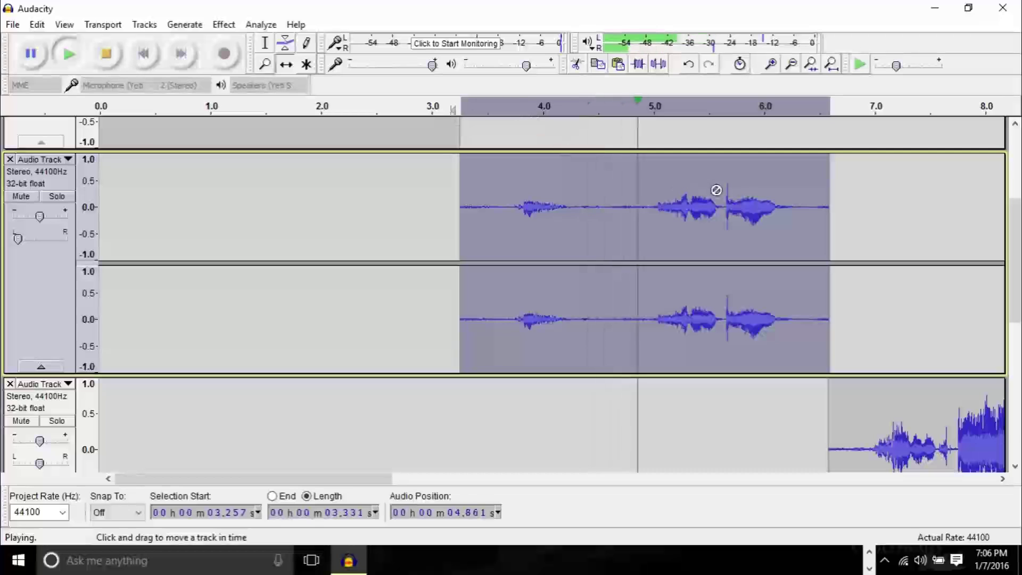
key(space)
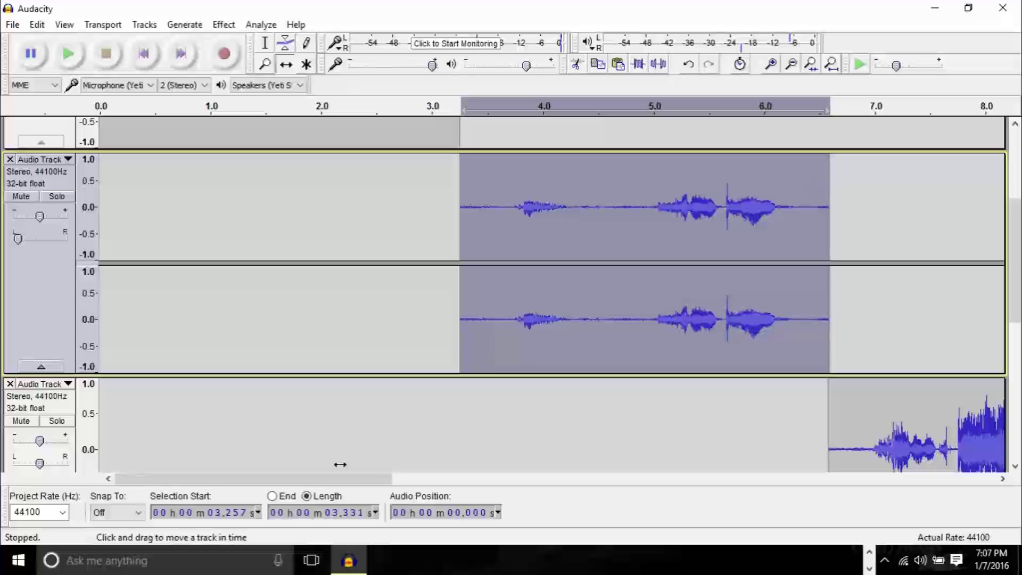
- Resize the third track's two stereo channels to equal heights
drag(340, 481, 502, 482)
scroll(507, 373, down, 5)
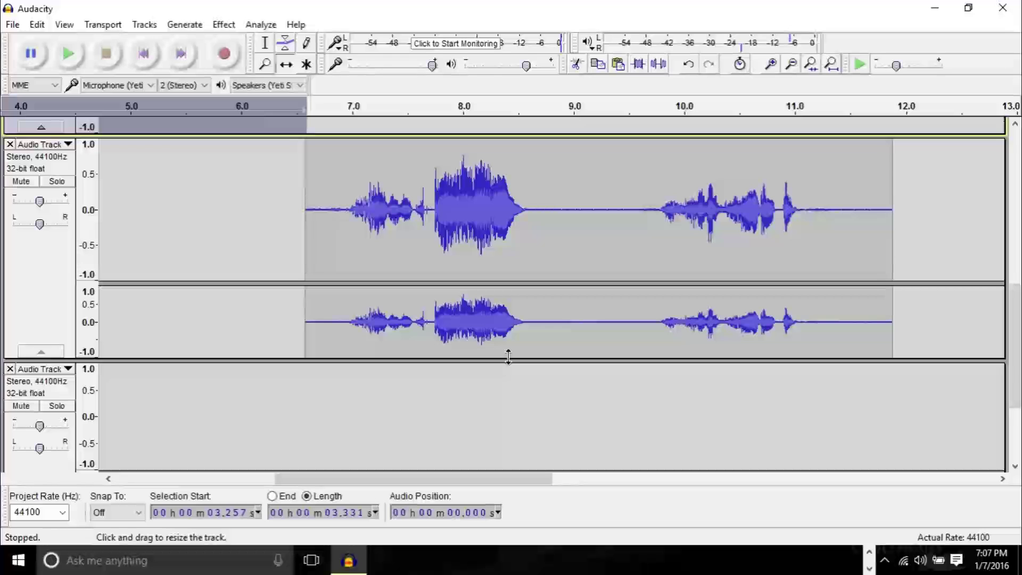
drag(531, 285, 447, 248)
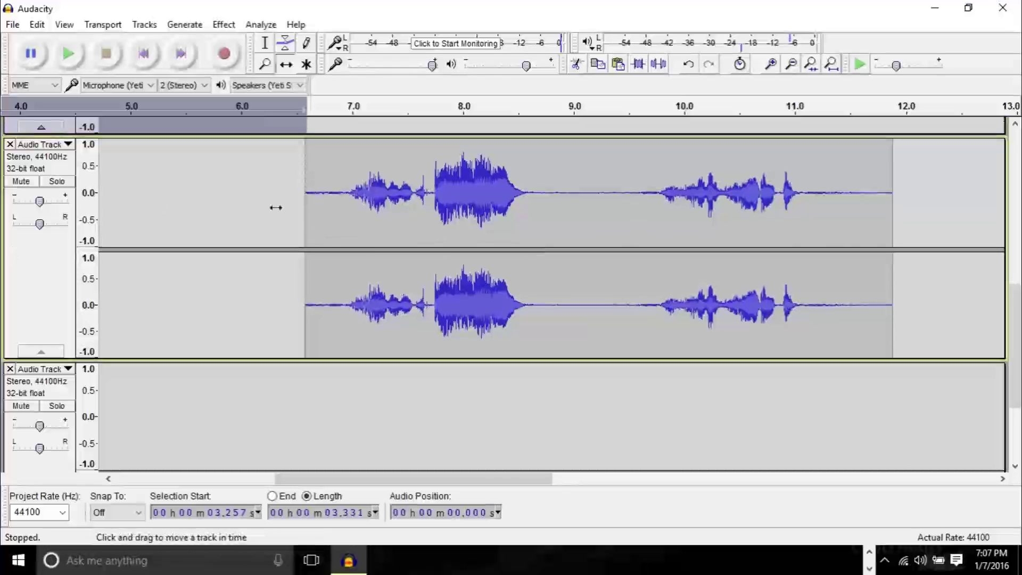
- Pan the third track, holding the audio from about 6.59 s, fully to the right and listen to it
click(45, 232)
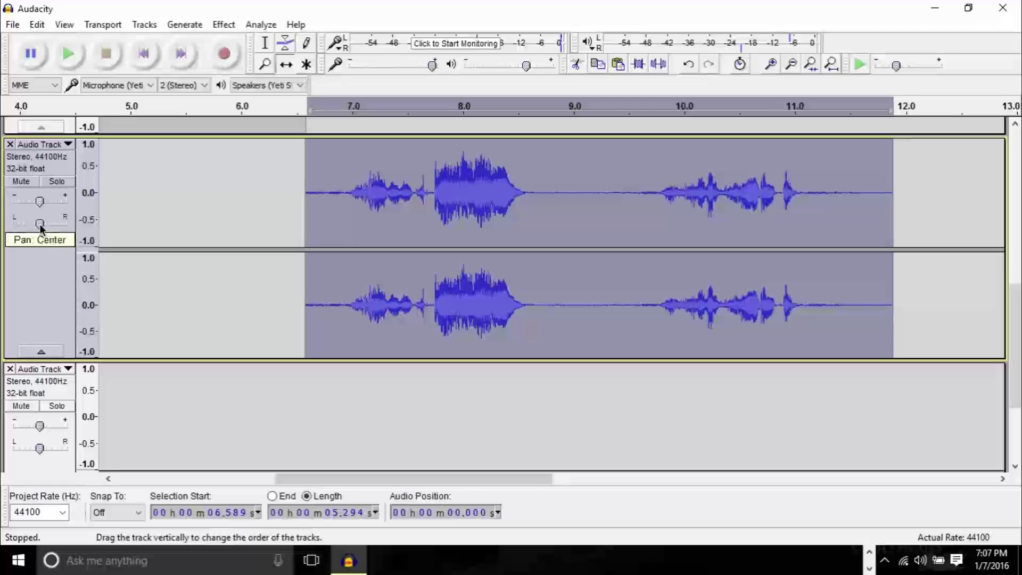
drag(43, 226, 53, 225)
scroll(53, 232, up, 3)
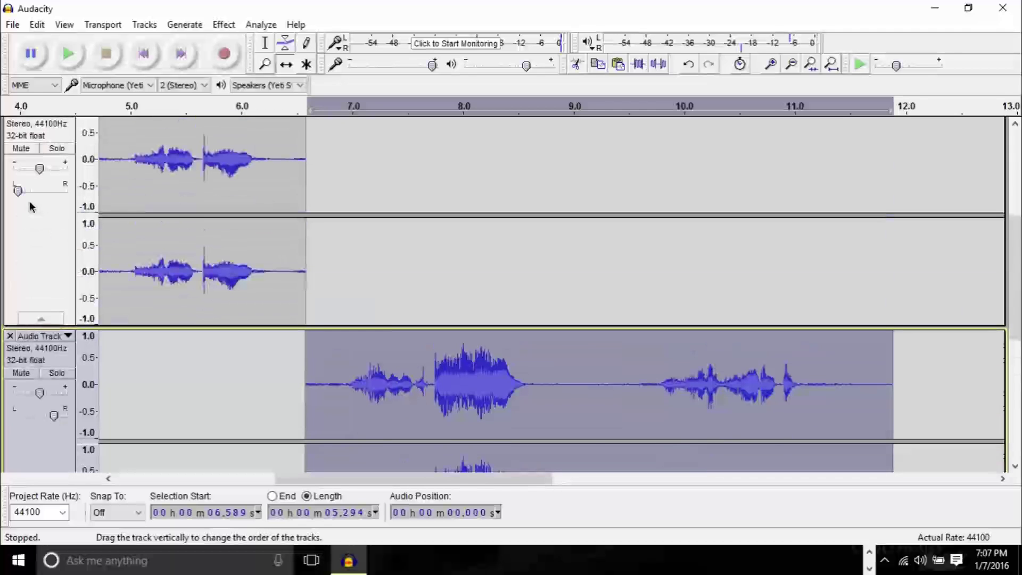
mouse_move(18, 193)
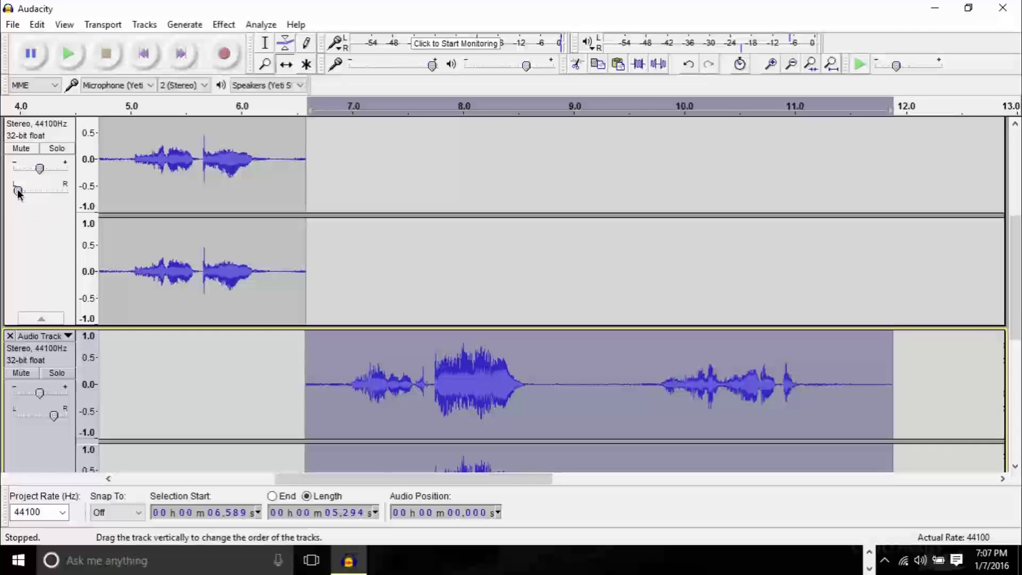
scroll(29, 224, down, 3)
mouse_move(55, 181)
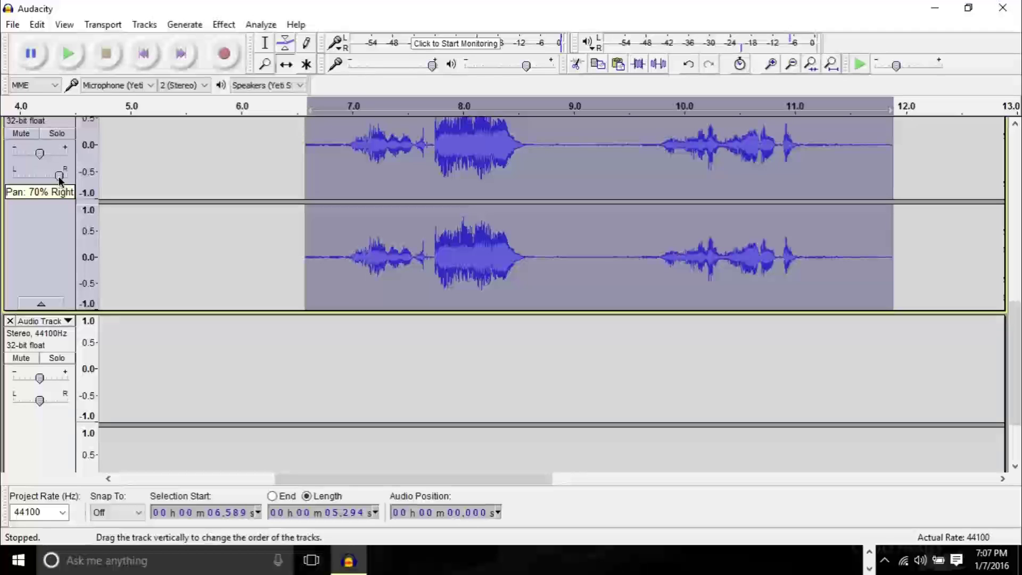
drag(59, 176, 63, 177)
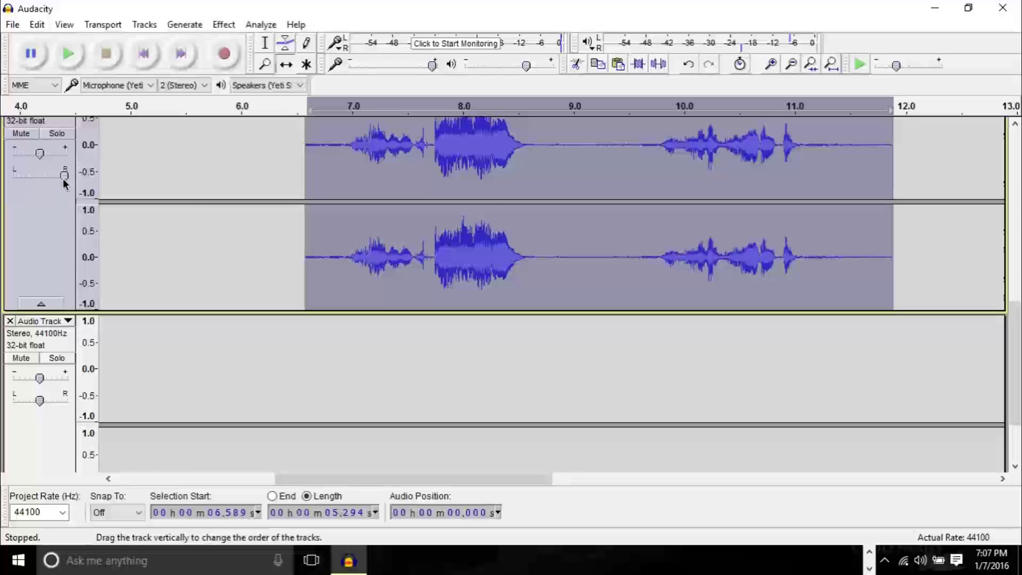
click(284, 106)
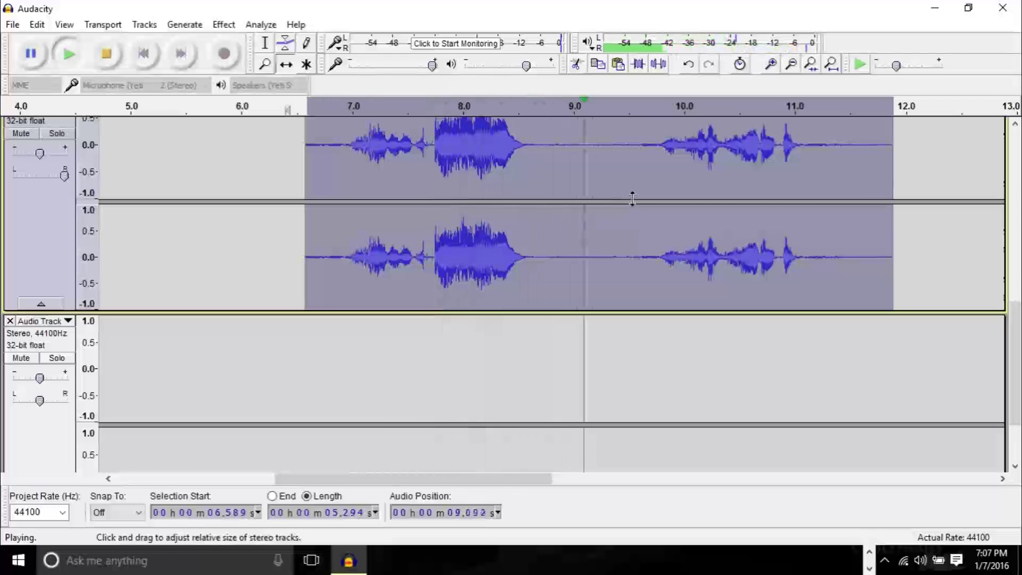
key(space)
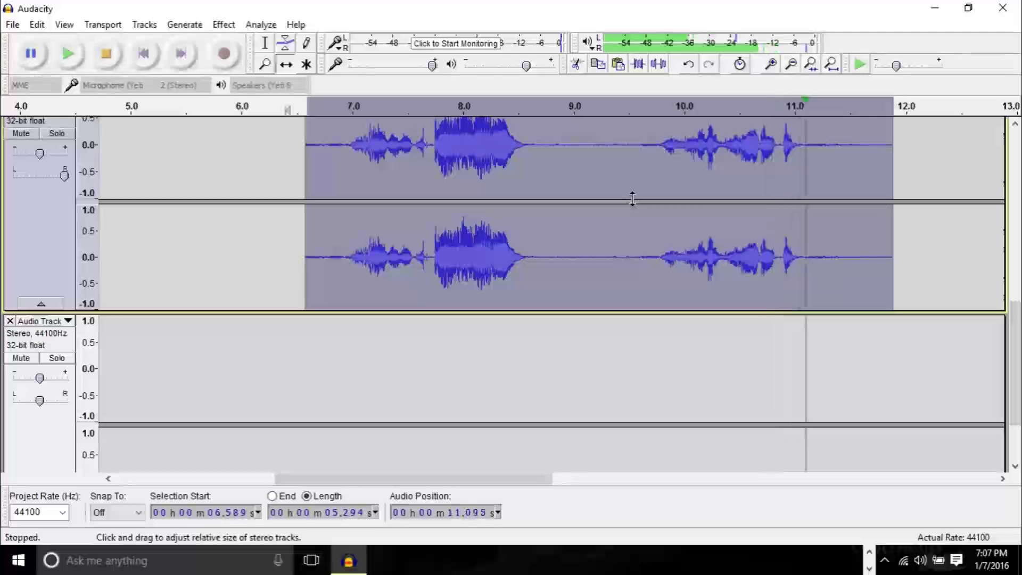
scroll(724, 224, up, 3)
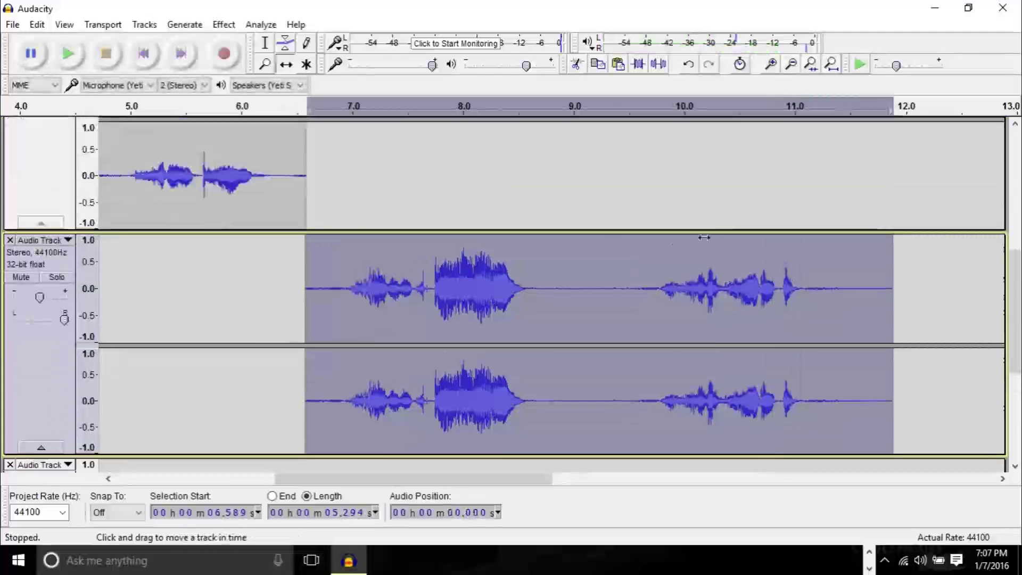
scroll(589, 233, up, 3)
scroll(589, 232, down, 3)
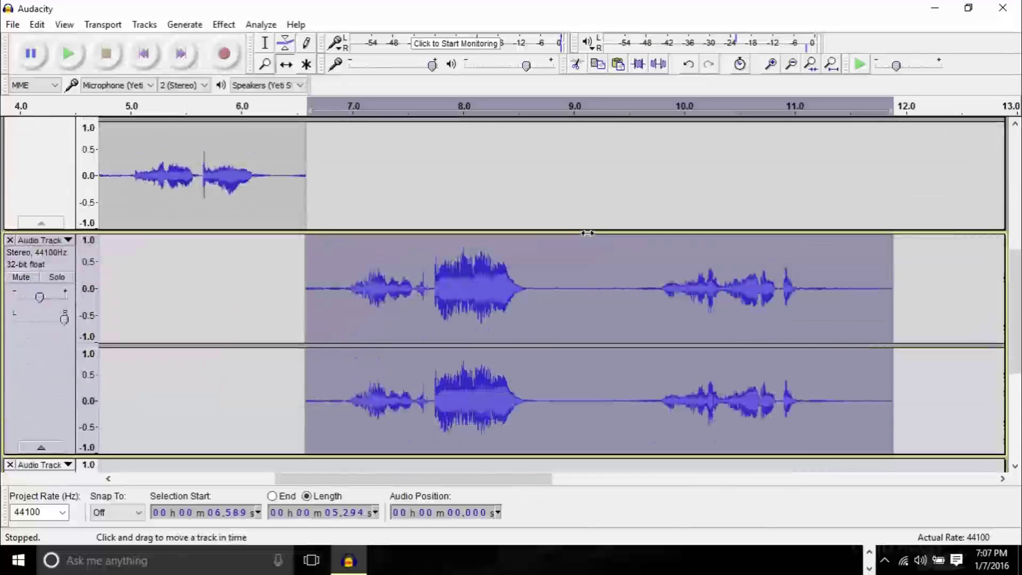
scroll(588, 233, down, 3)
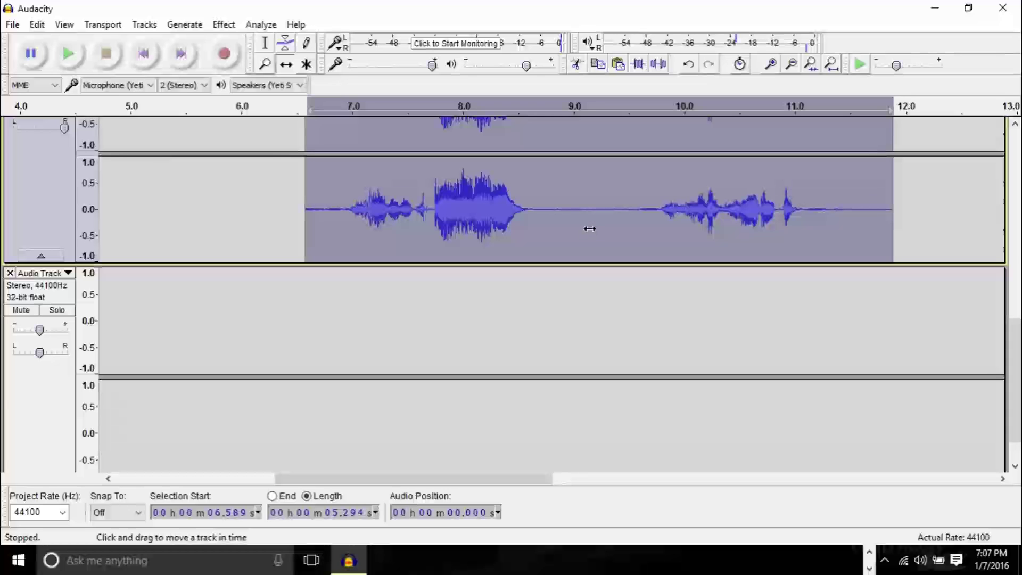
scroll(590, 229, up, 3)
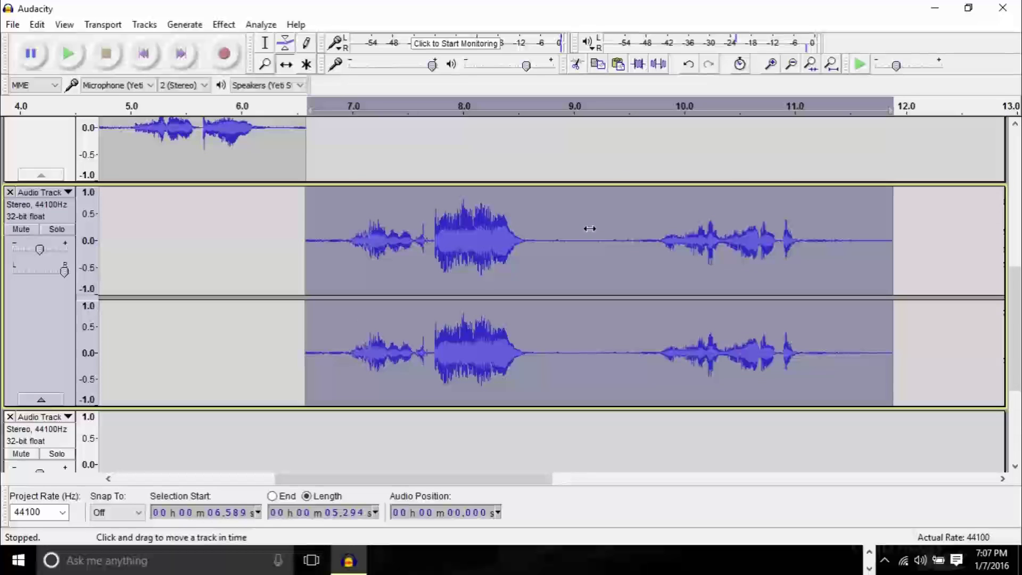
scroll(548, 182, down, 3)
scroll(549, 183, up, 3)
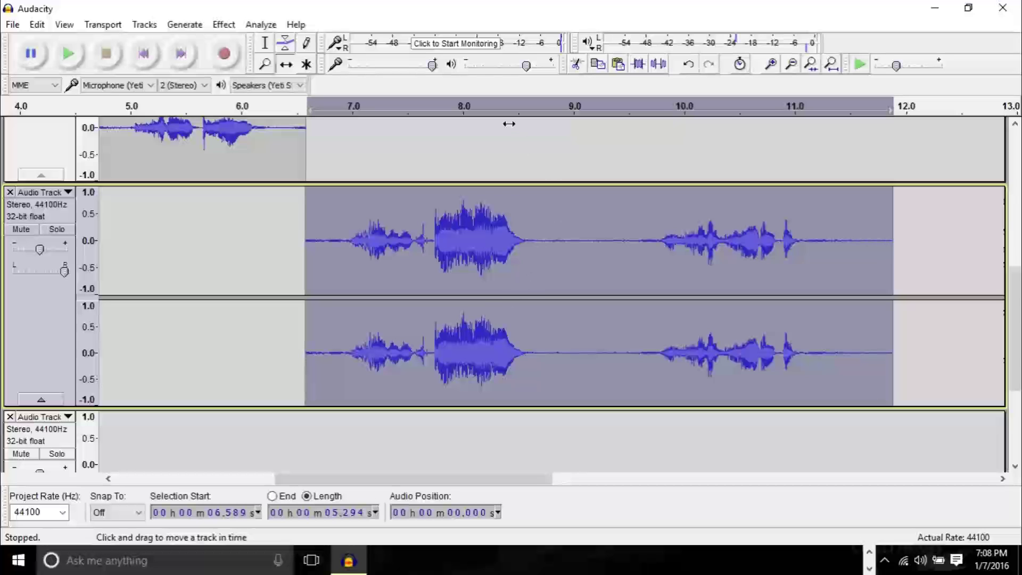
scroll(510, 123, down, 4)
scroll(603, 177, up, 3)
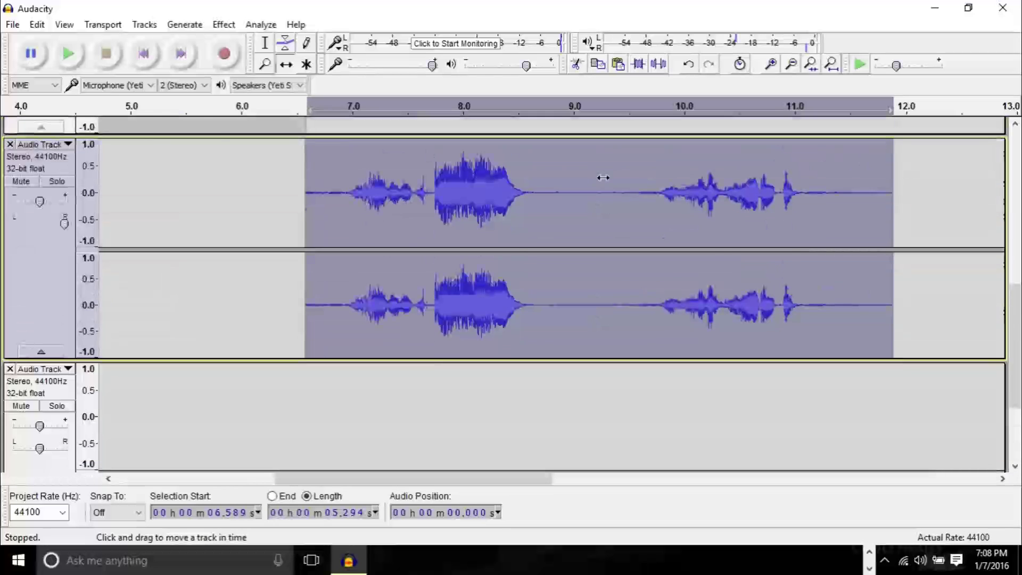
- Reduce the third track's pan to partway right and listen to it from about 6.4 s
scroll(604, 178, up, 1)
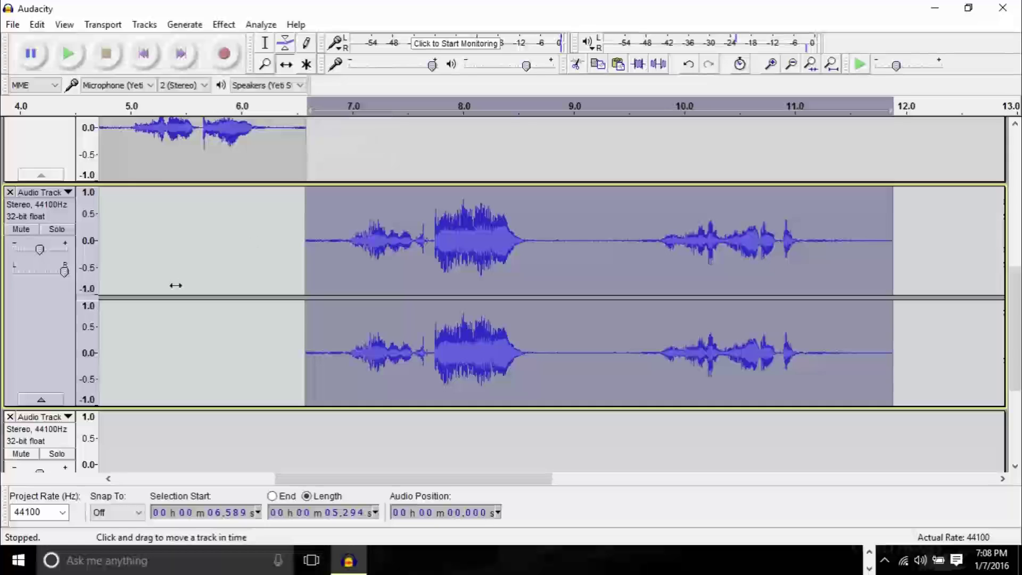
mouse_move(66, 274)
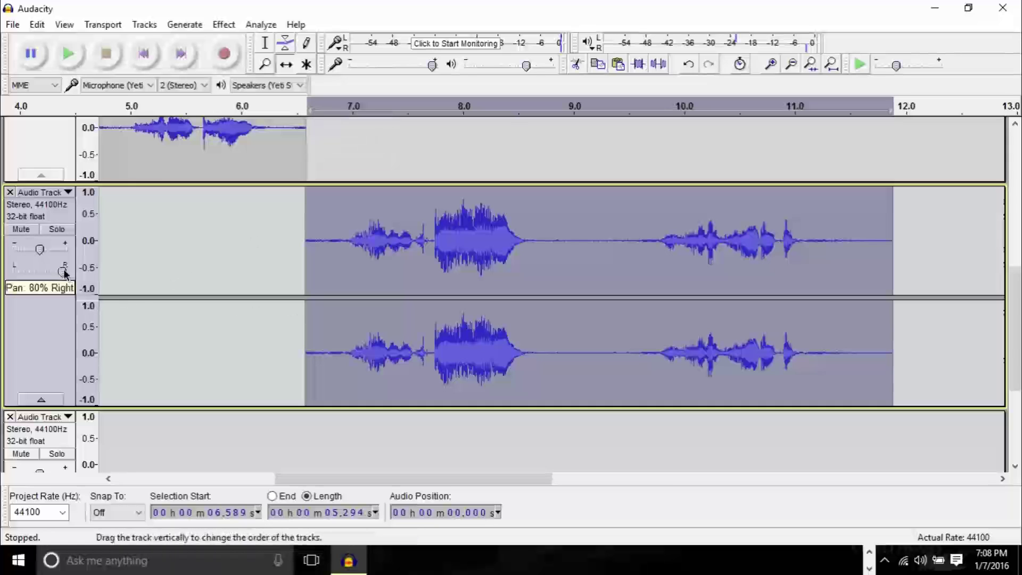
drag(61, 272, 55, 274)
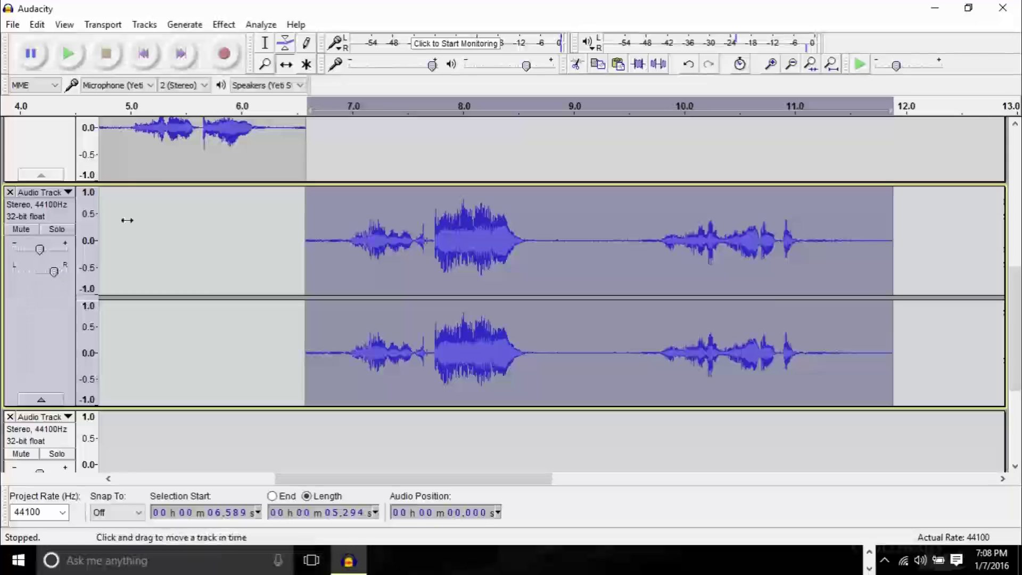
click(282, 107)
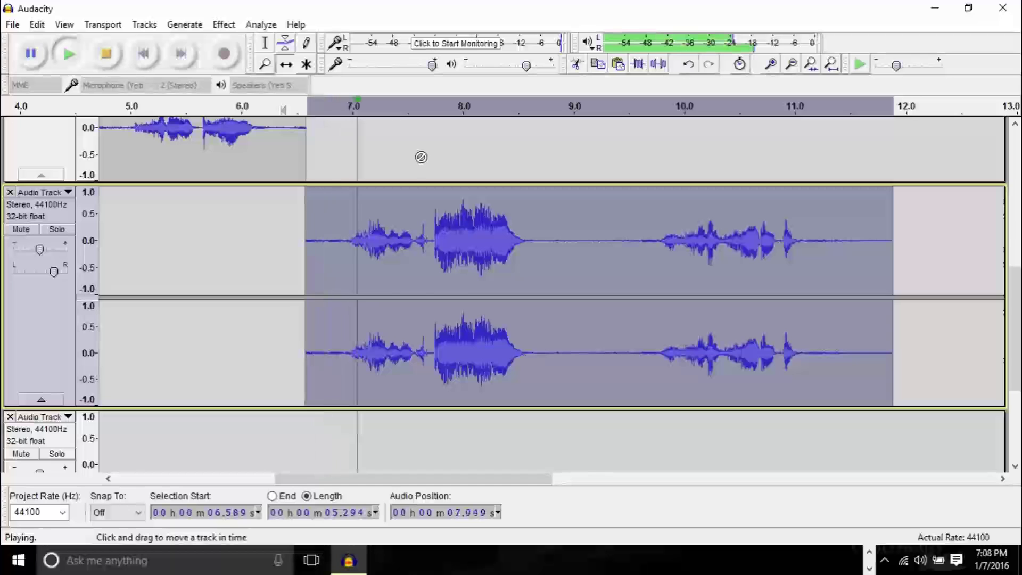
key(space)
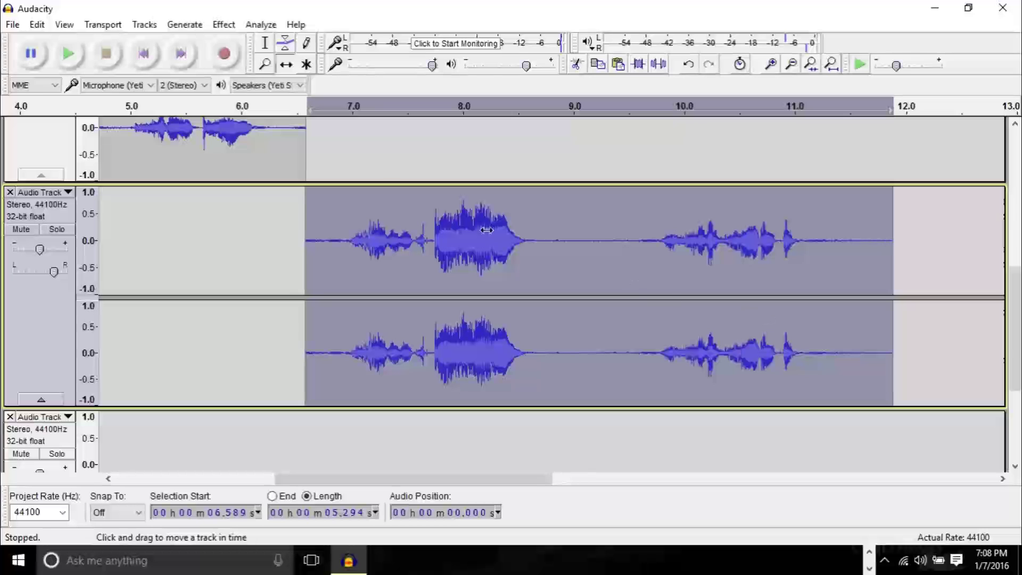
- Split the third track's clip at about 9.13 s, in the silence between its two phrases
click(265, 43)
click(657, 287)
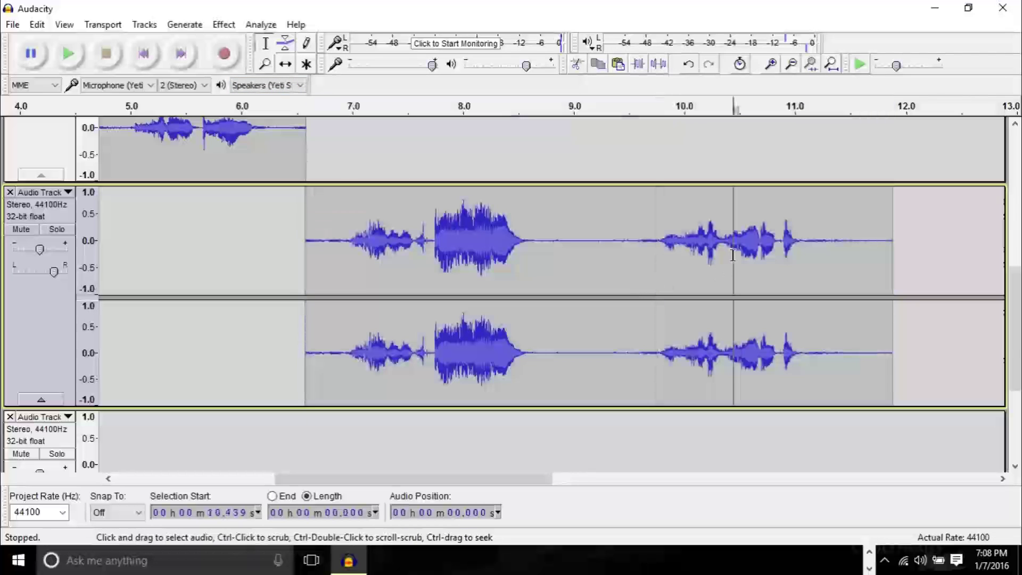
click(588, 248)
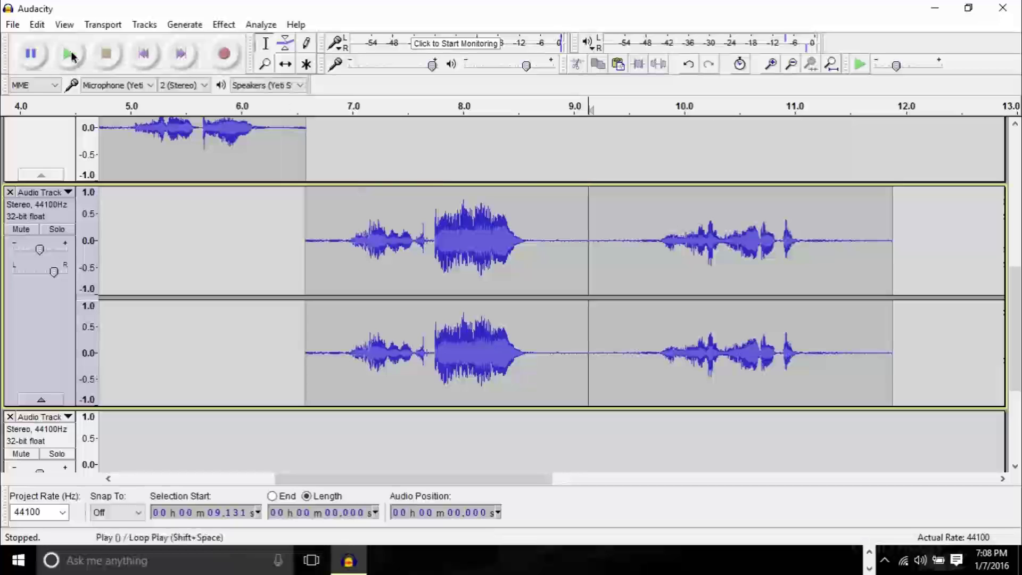
click(36, 25)
mouse_move(126, 229)
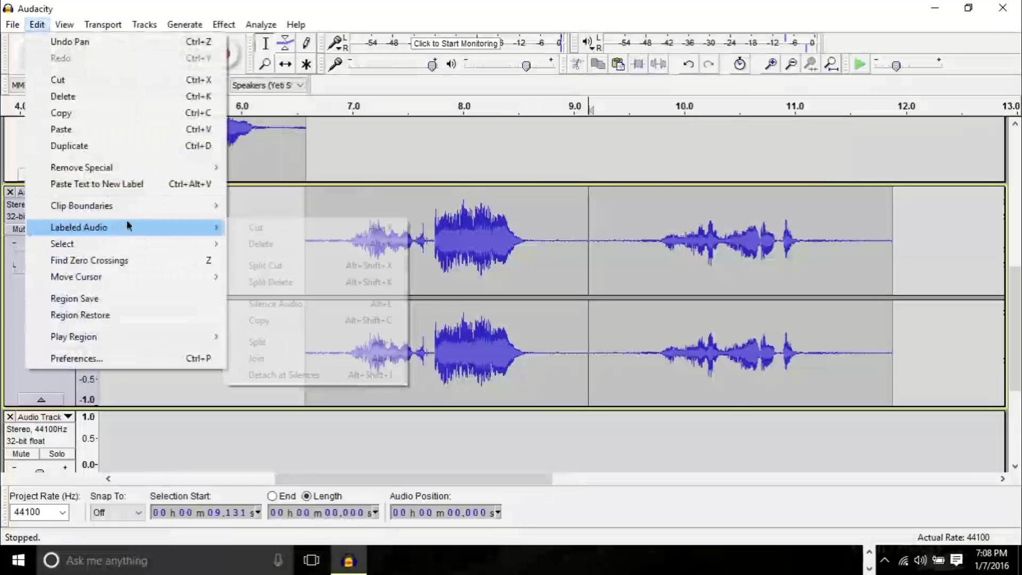
click(269, 206)
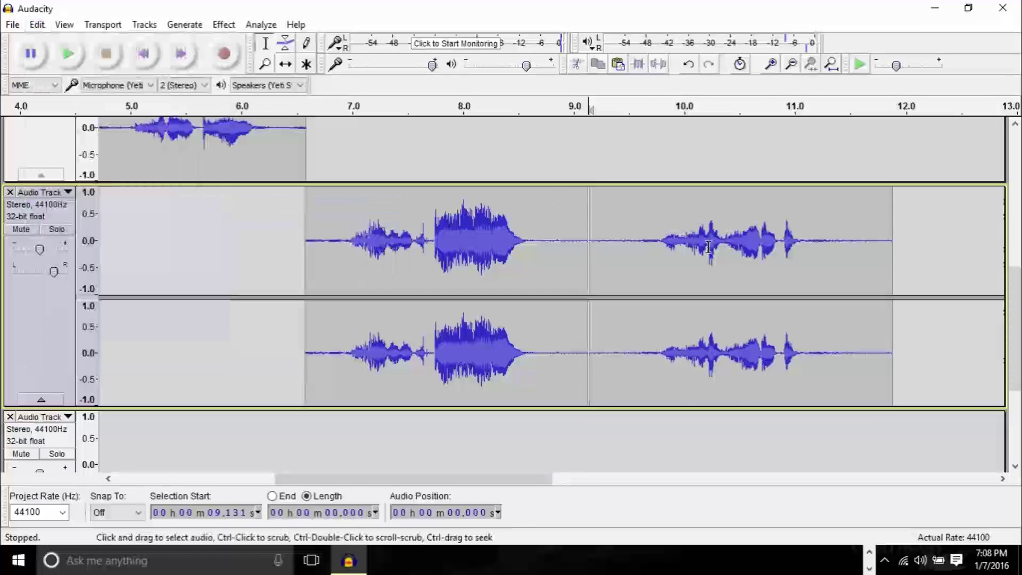
- Play the audio from the 9.13 s split and split the third track again at 10.5 s
key(space)
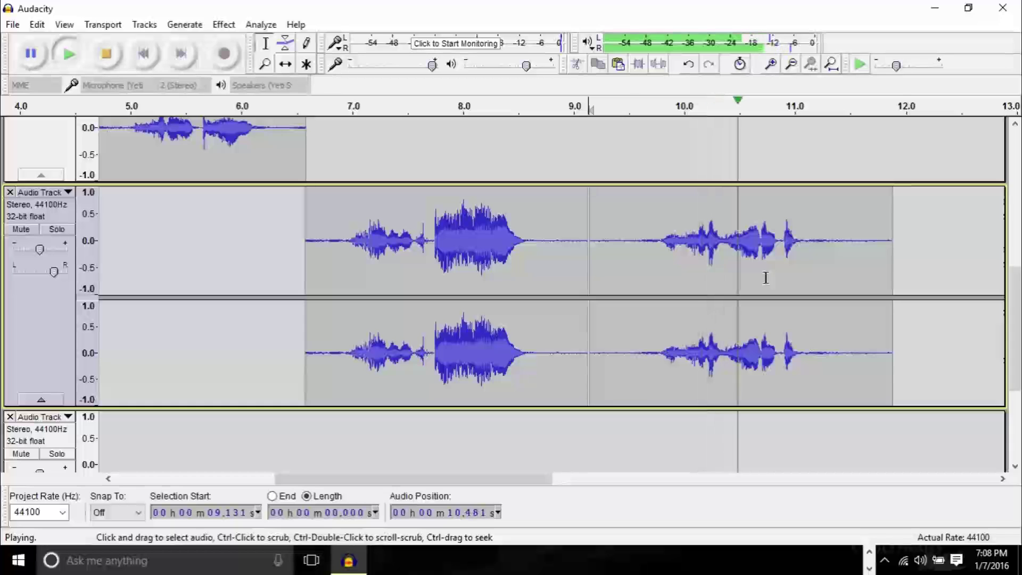
click(740, 251)
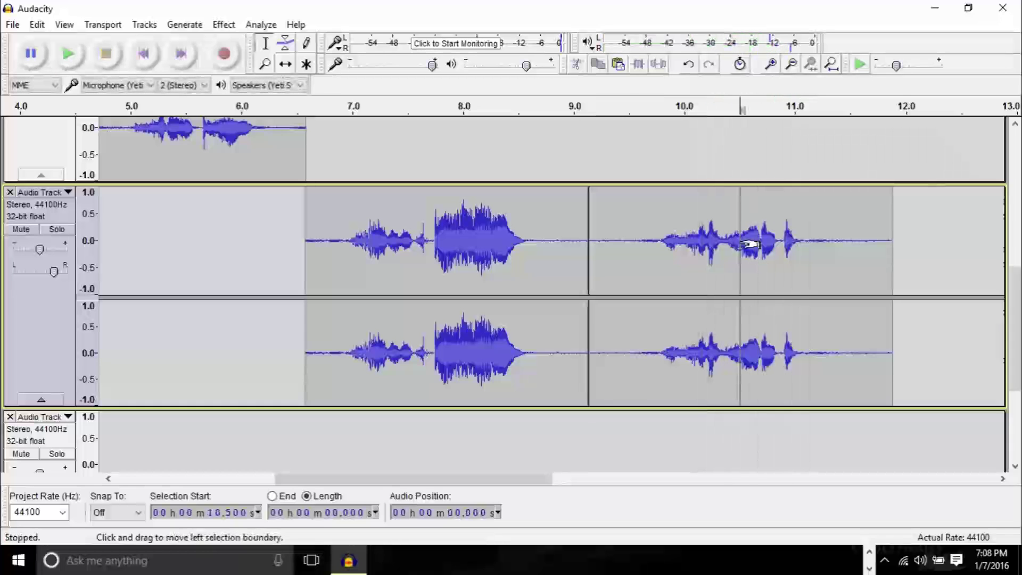
click(37, 24)
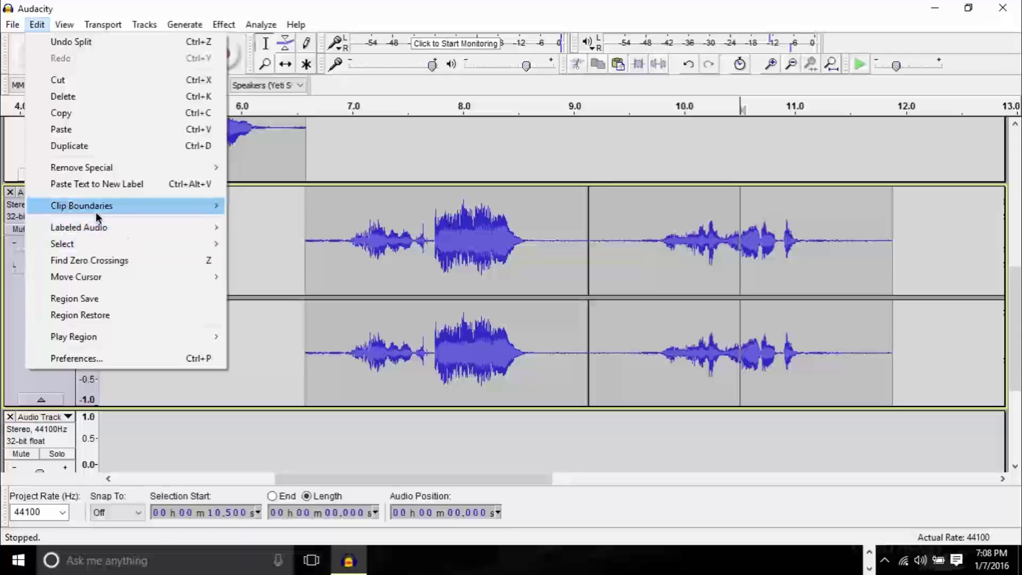
click(251, 223)
- Move the third track's middle clip, between the two splits, onto the fourth track so it starts at about 9.13 s
mouse_move(472, 478)
mouse_down()
mouse_move(826, 482)
mouse_move(475, 482)
mouse_up()
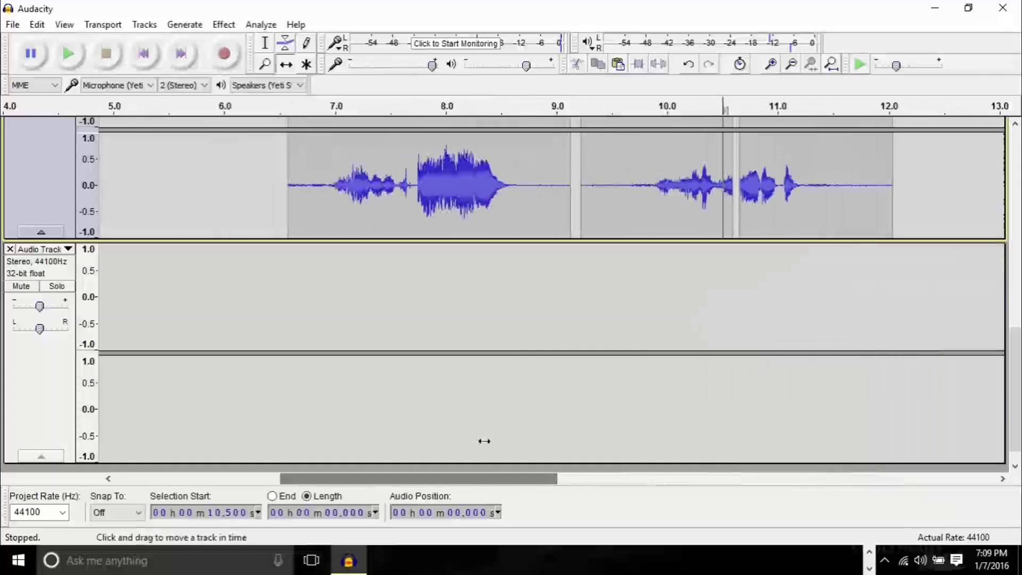
scroll(577, 292, up, 3)
click(228, 25)
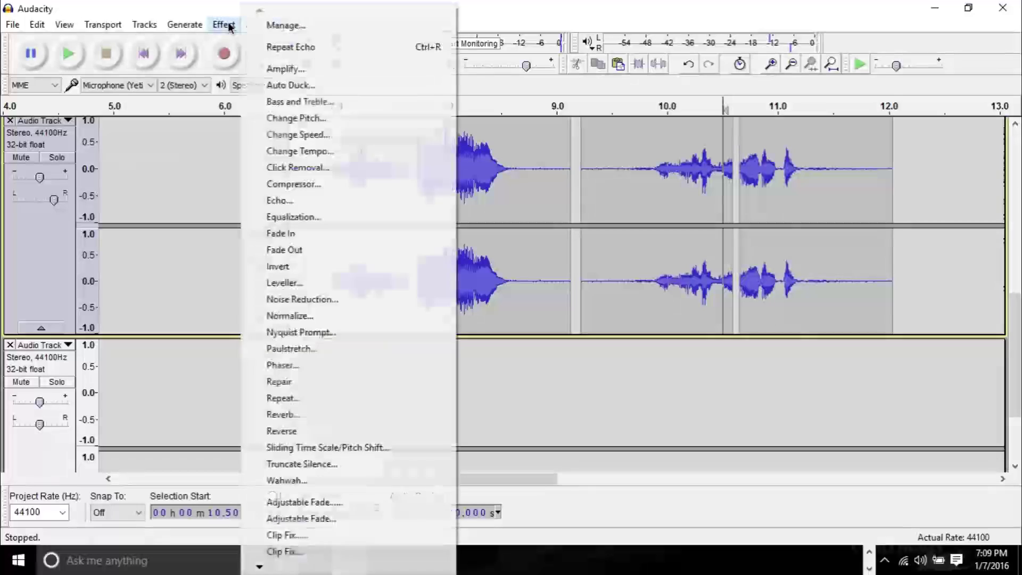
click(64, 201)
scroll(64, 201, down, 3)
scroll(637, 278, up, 3)
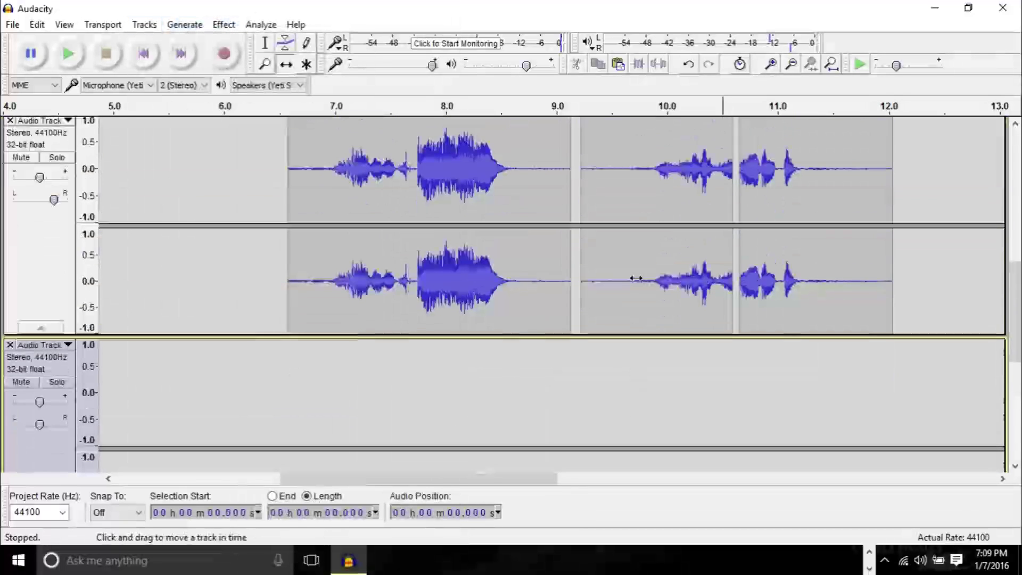
scroll(737, 316, down, 3)
drag(657, 233, 689, 263)
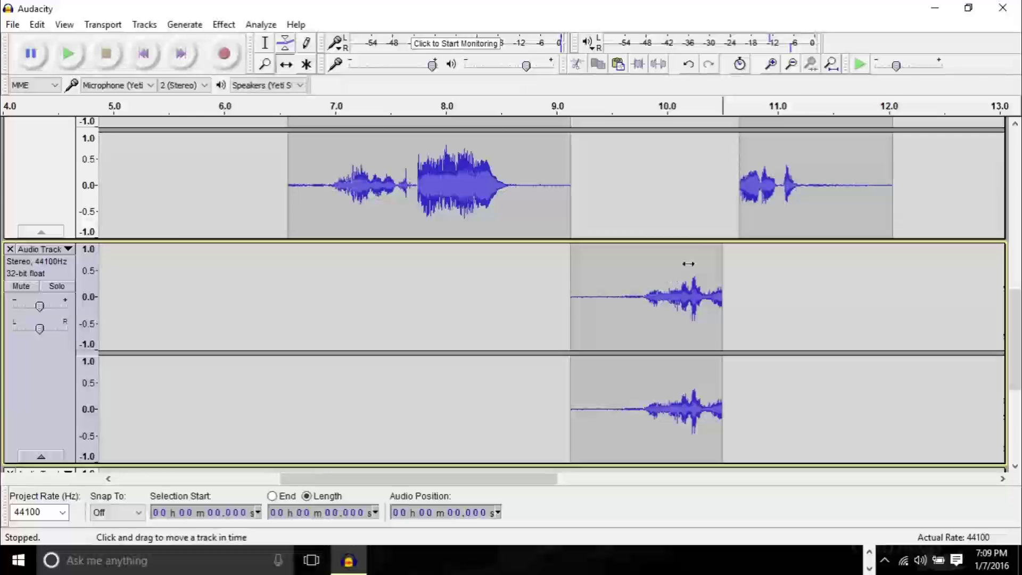
- Add a new stereo track below the existing tracks
scroll(689, 264, down, 6)
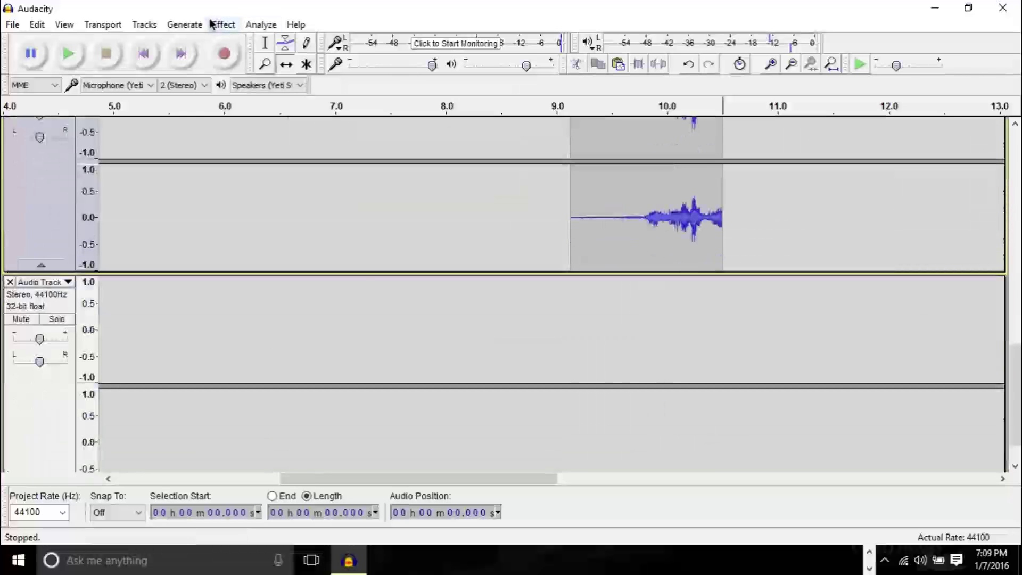
click(151, 24)
mouse_move(172, 40)
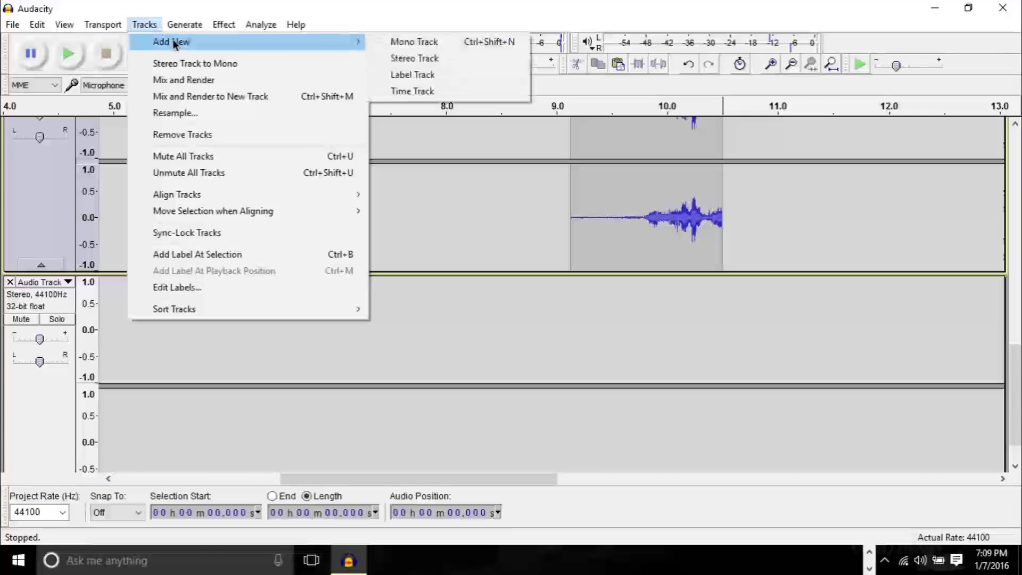
click(420, 58)
scroll(641, 185, up, 6)
scroll(672, 196, down, 8)
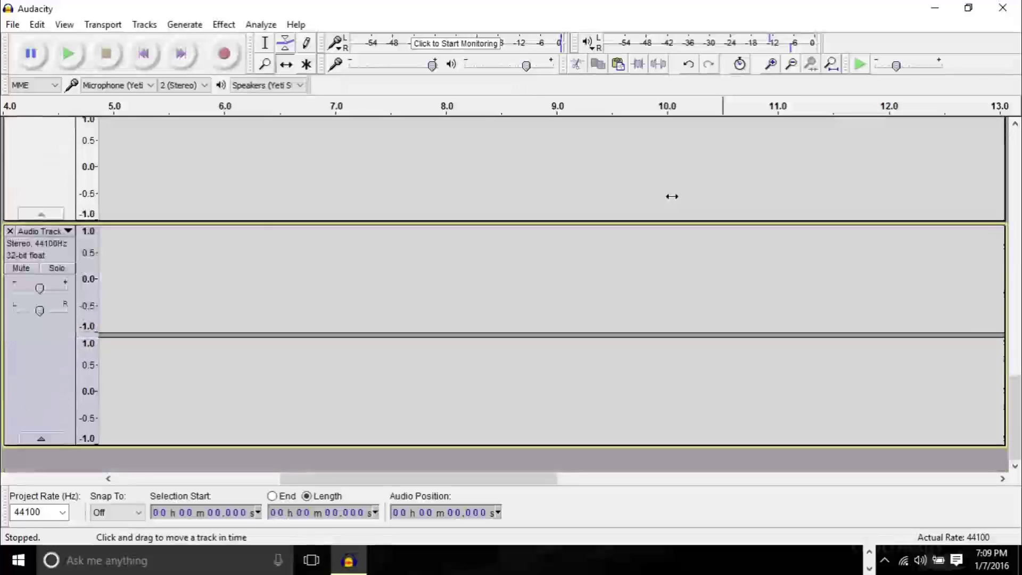
- Move the third track's last clip onto the empty fifth track so it starts at about 10.5 s
drag(52, 350, 66, 426)
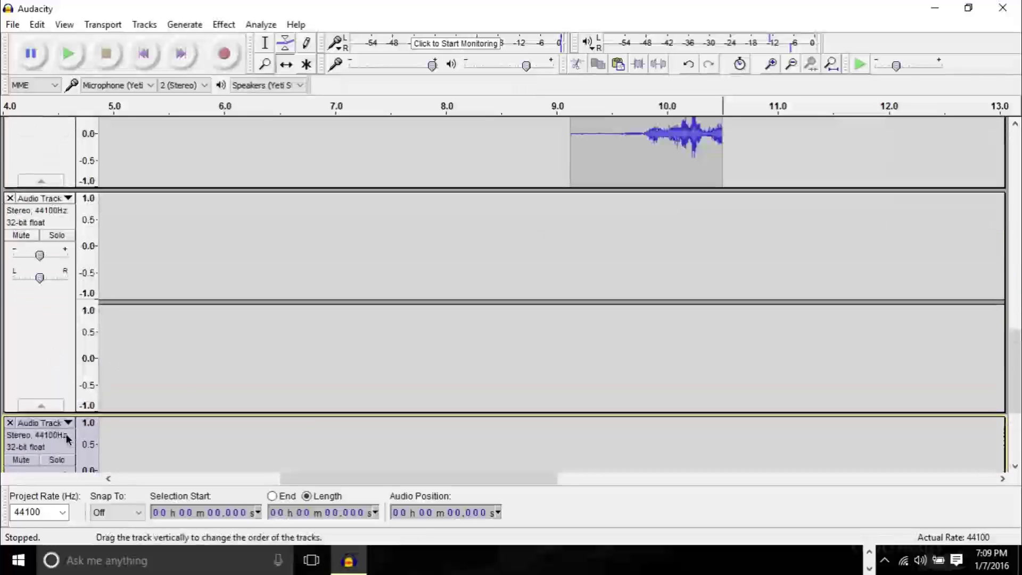
click(55, 215)
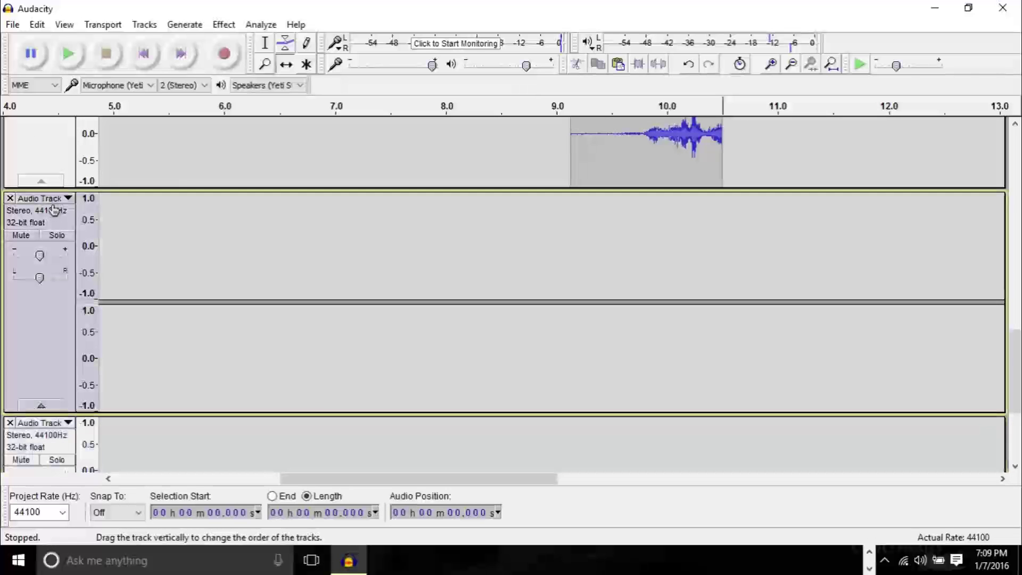
scroll(872, 256, down, 1)
drag(822, 160, 789, 384)
scroll(788, 384, up, 5)
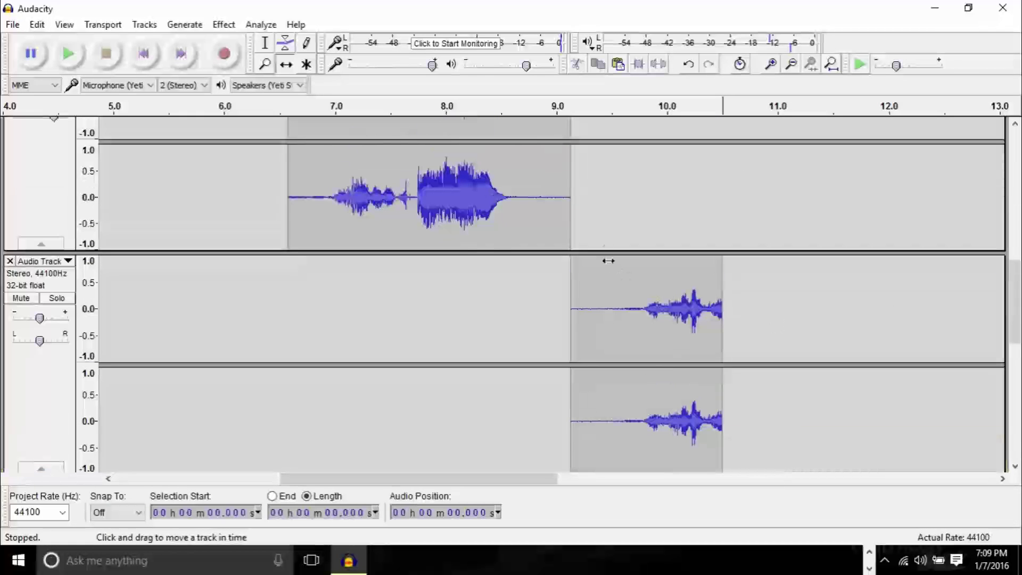
scroll(626, 231, down, 3)
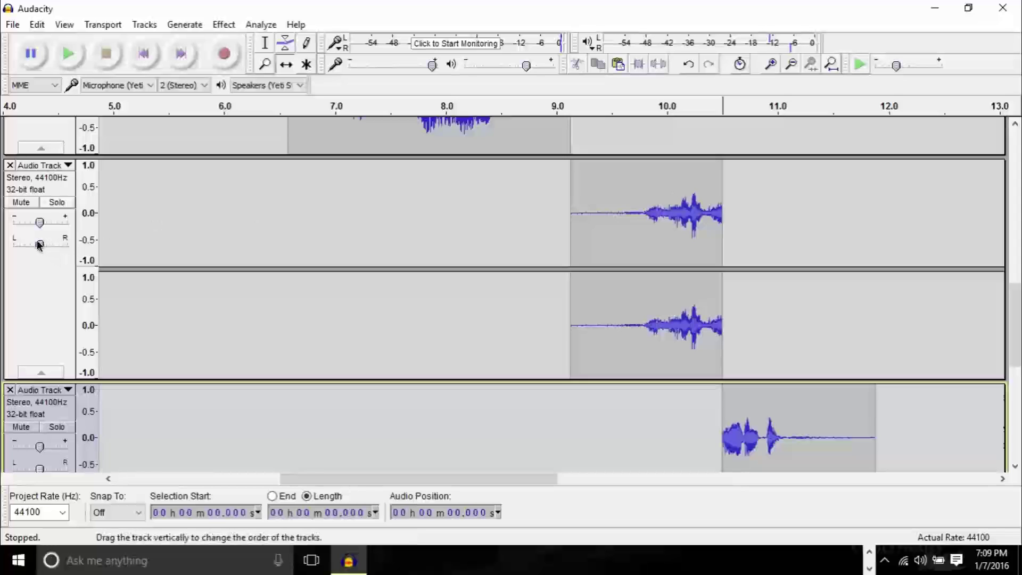
scroll(324, 246, down, 3)
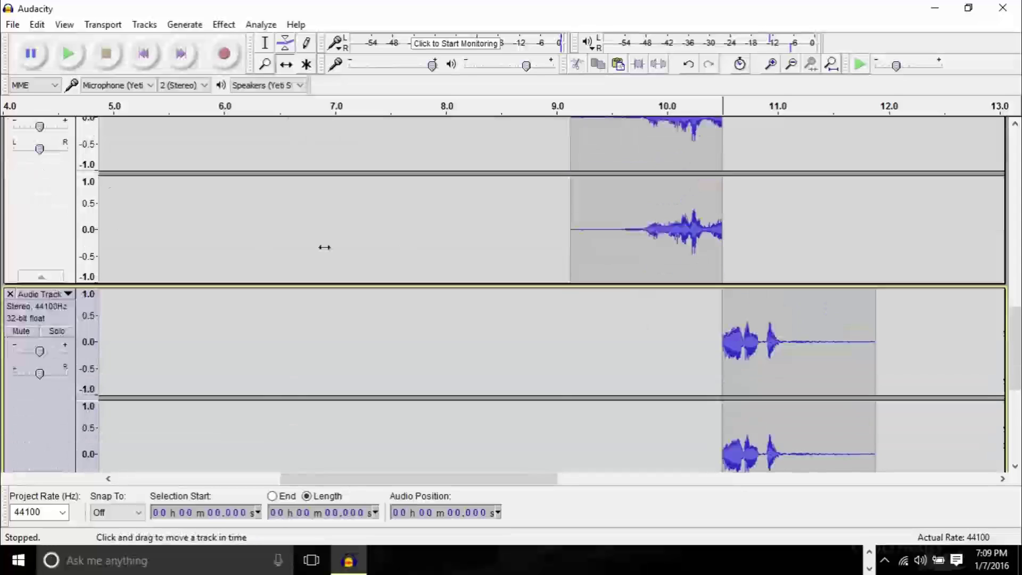
scroll(534, 249, up, 3)
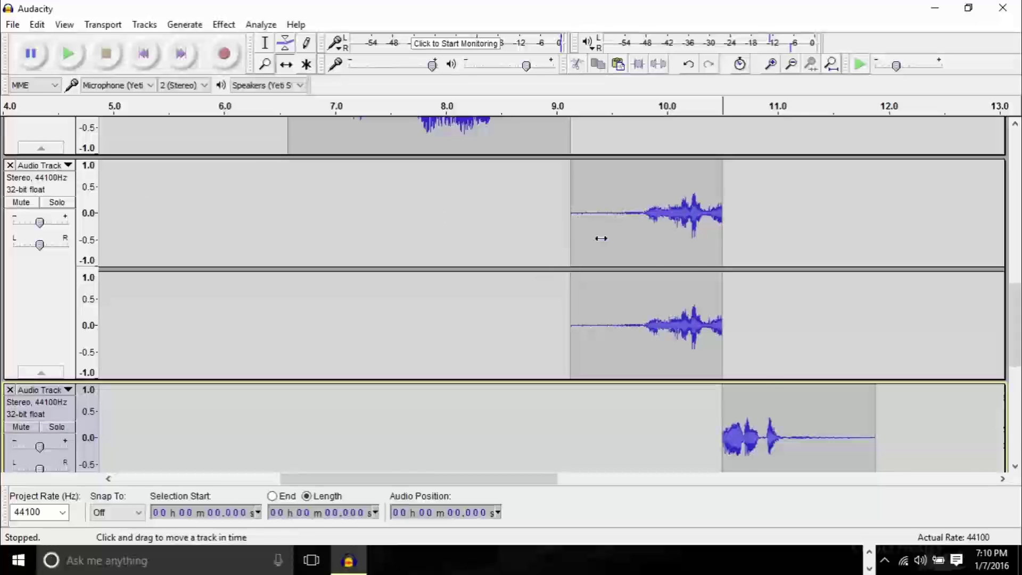
scroll(601, 238, down, 2)
scroll(601, 238, up, 2)
scroll(602, 238, down, 2)
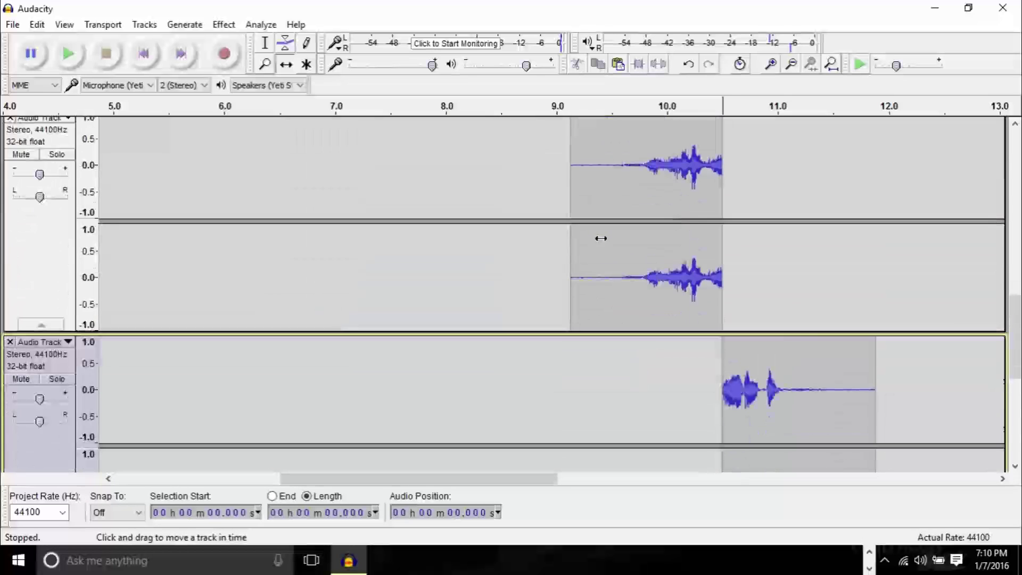
scroll(601, 238, up, 2)
- Pan the fourth track 70% to the right and the fifth track fully to the right
click(50, 193)
scroll(48, 189, up, 1)
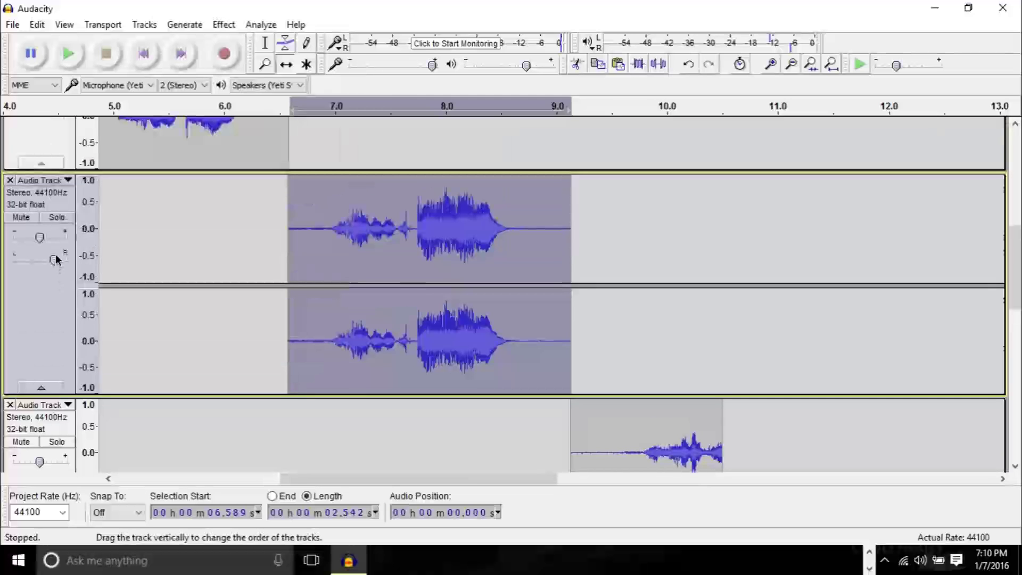
scroll(57, 260, down, 3)
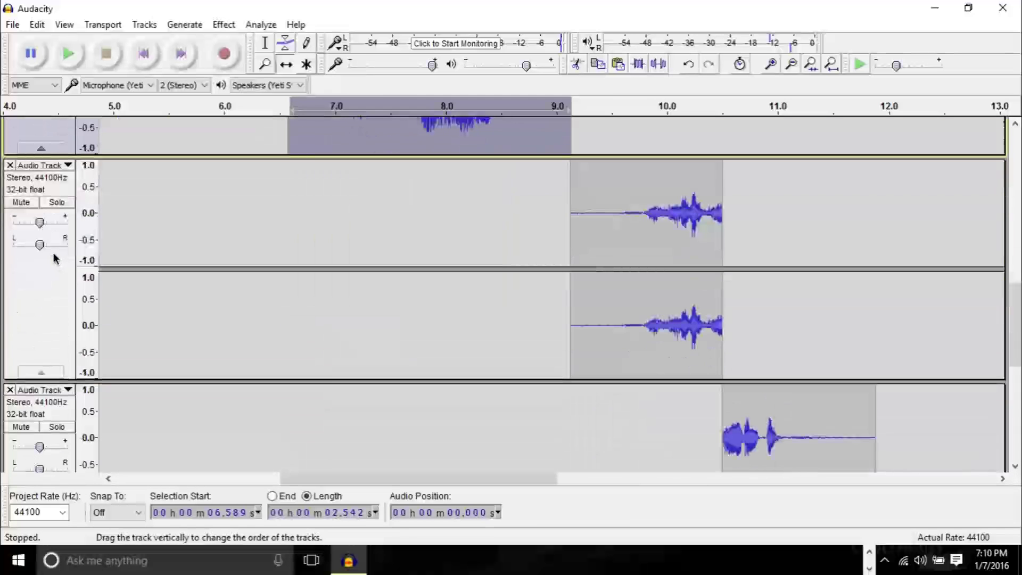
drag(39, 245, 61, 256)
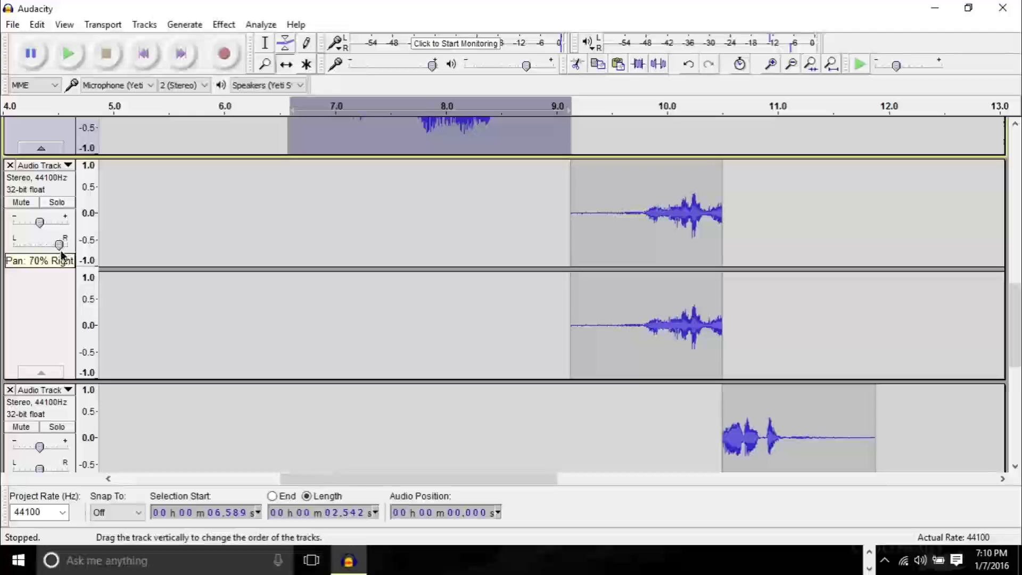
scroll(250, 262, down, 4)
drag(43, 185, 66, 191)
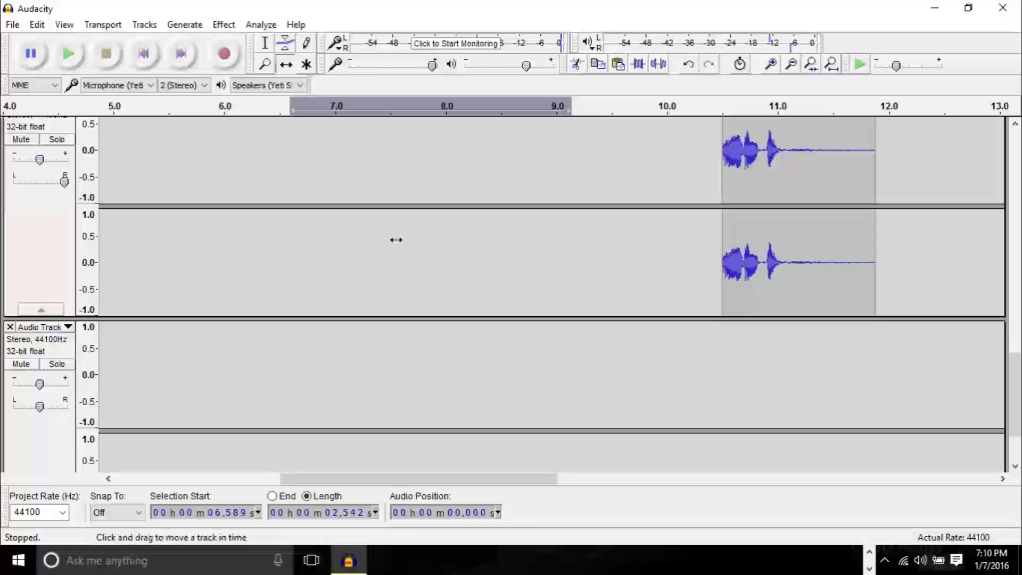
- Play the project from about 6.3 s to hear the panning move across the third, fourth and fifth tracks
scroll(479, 257, up, 8)
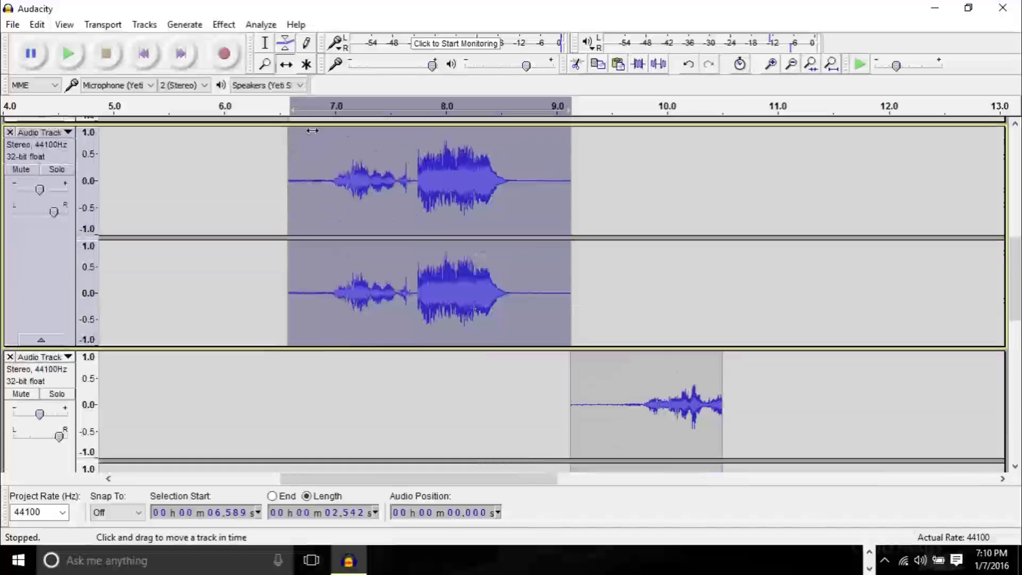
click(262, 112)
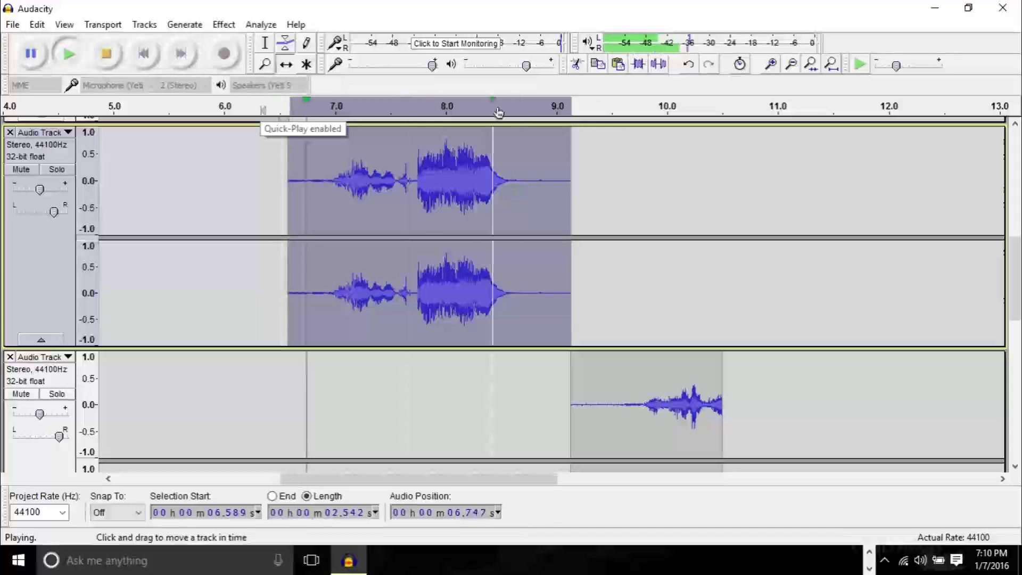
scroll(767, 149, down, 3)
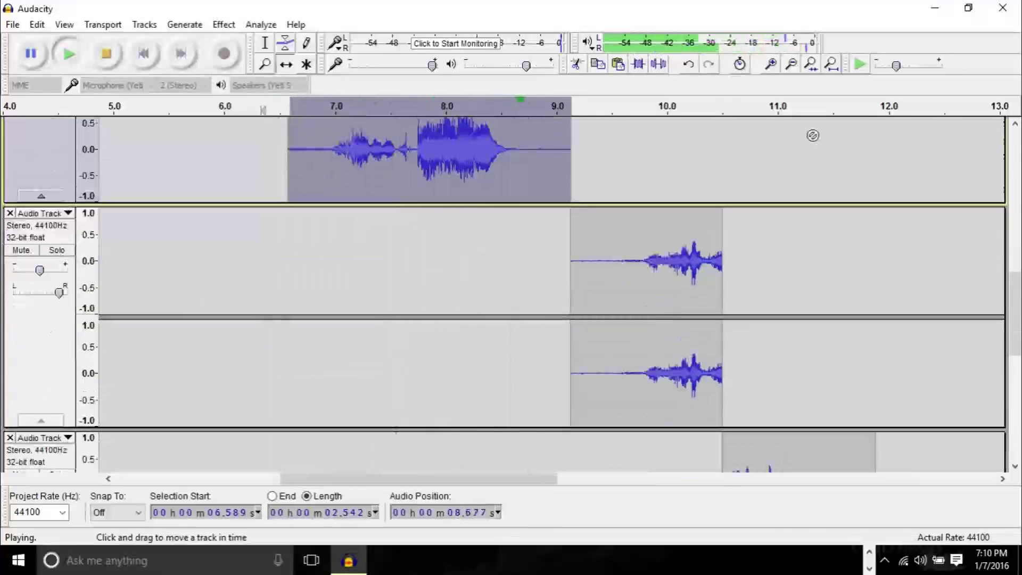
scroll(814, 135, down, 3)
scroll(814, 135, down, 2)
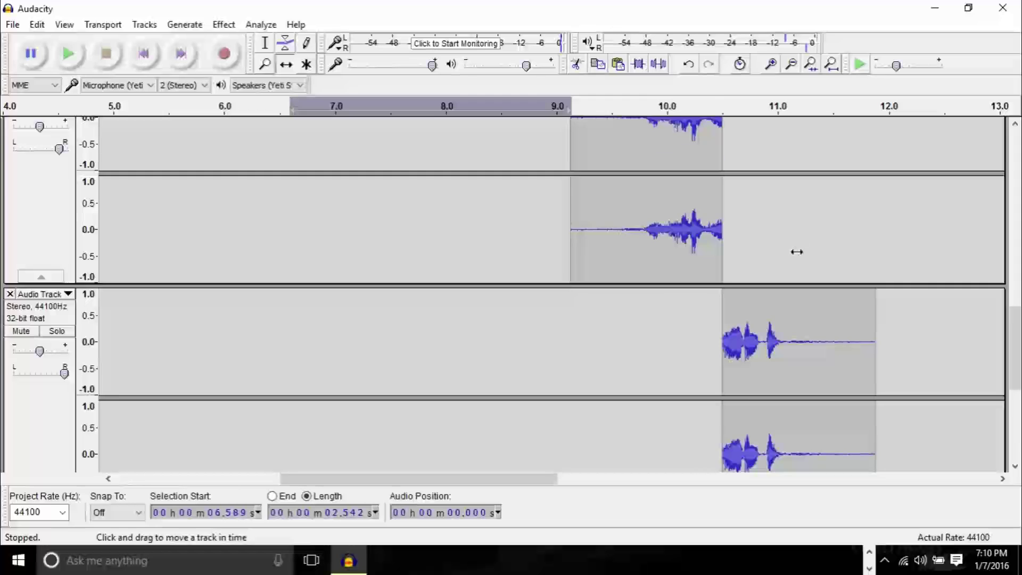
scroll(796, 251, up, 3)
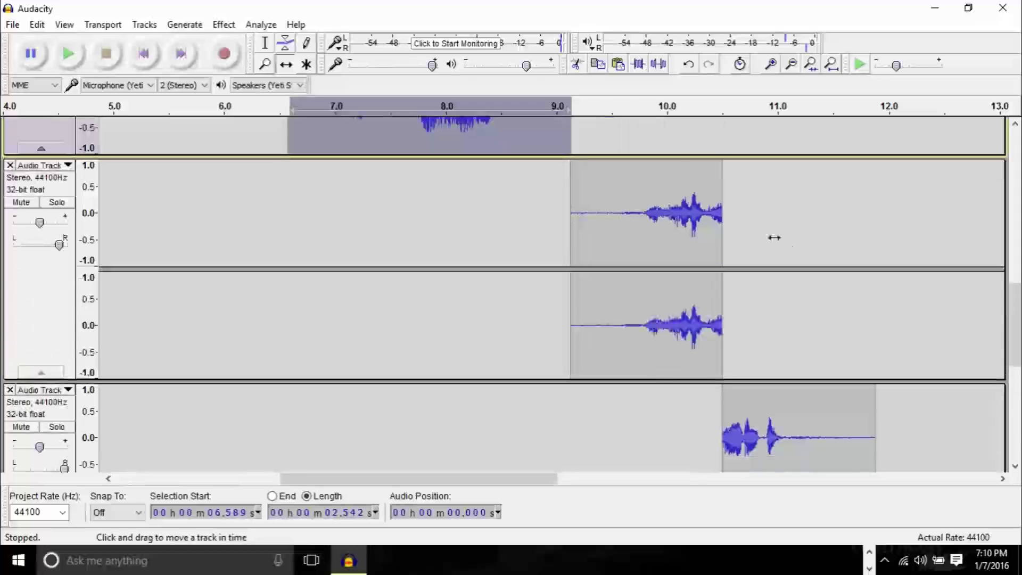
click(674, 107)
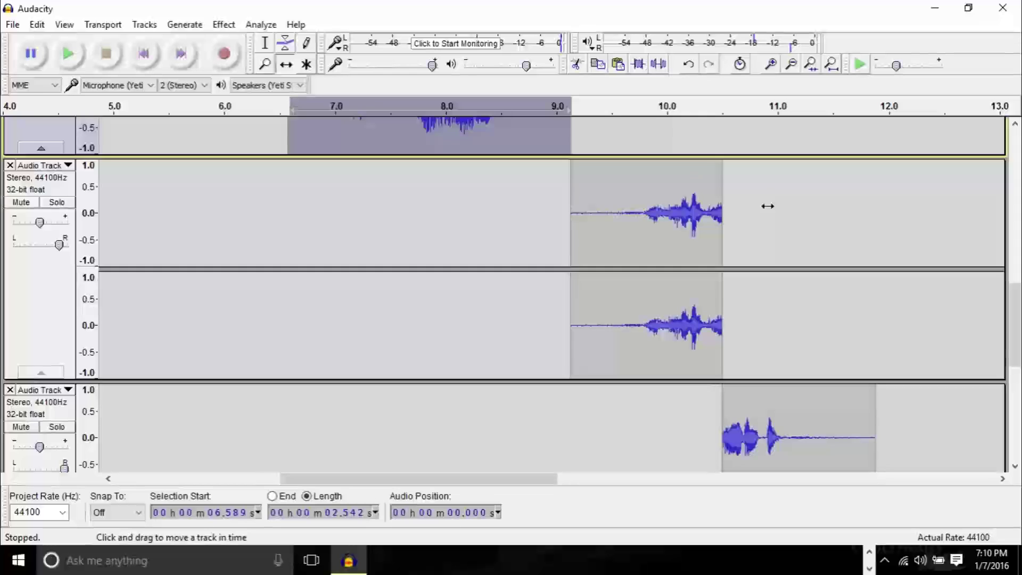
scroll(768, 207, down, 3)
scroll(696, 194, up, 1)
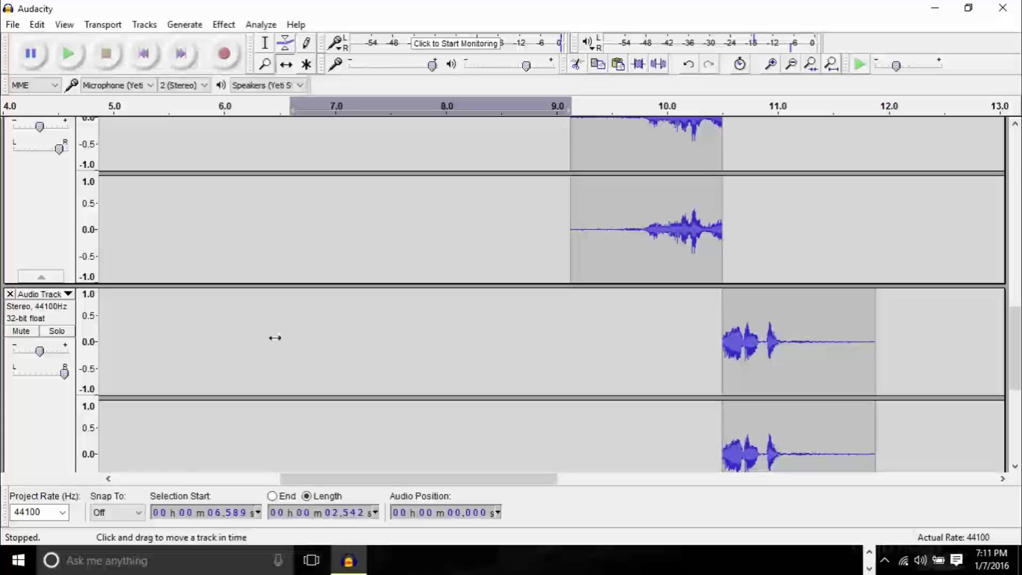
scroll(66, 367, up, 1)
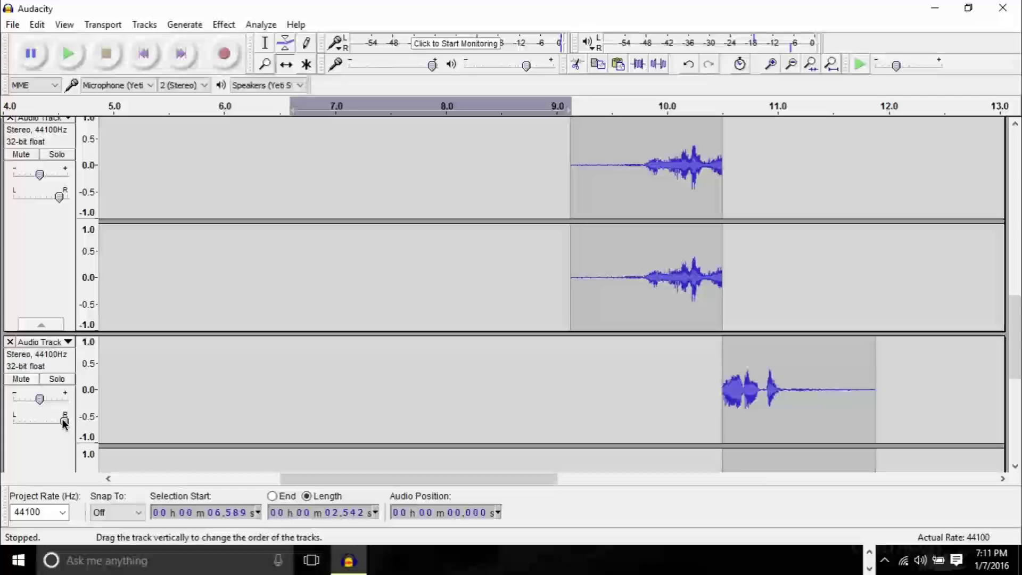
scroll(436, 313, up, 3)
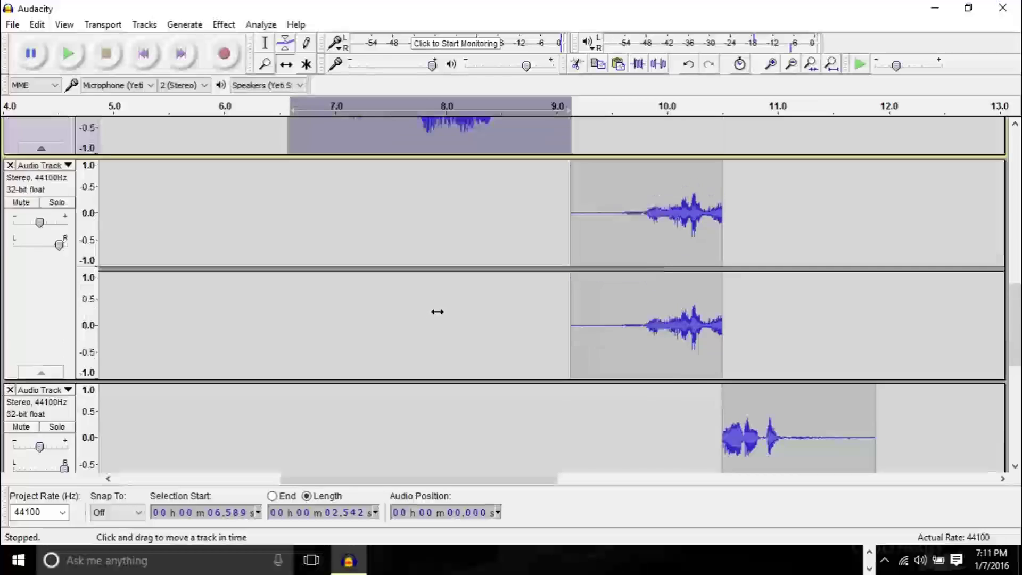
- Shift the sixth track's voice clip earlier so it starts at about 11.9 s, right where the fifth track's clip ends
scroll(629, 290, down, 5)
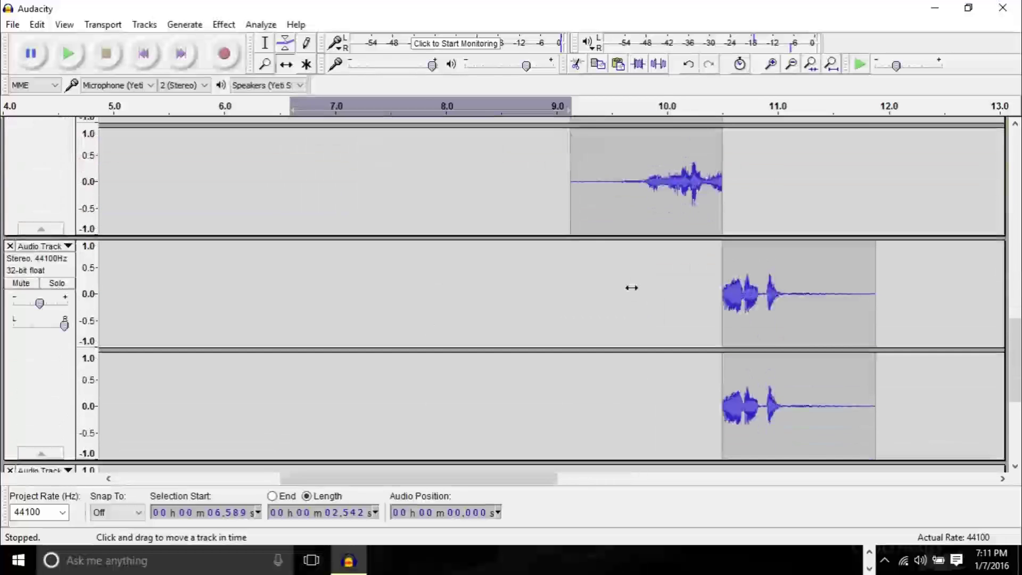
scroll(553, 273, down, 4)
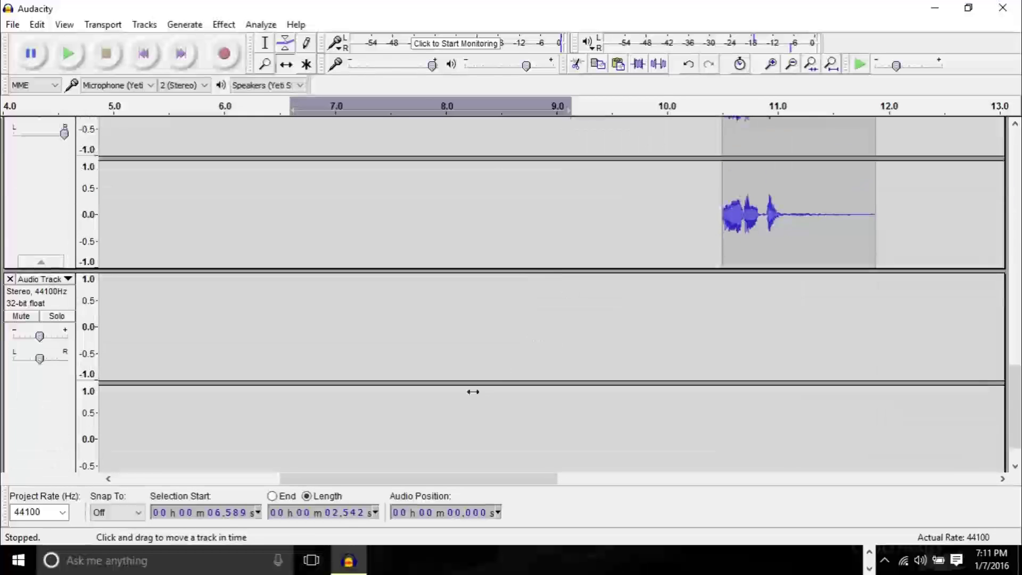
drag(296, 479, 493, 520)
scroll(492, 384, up, 5)
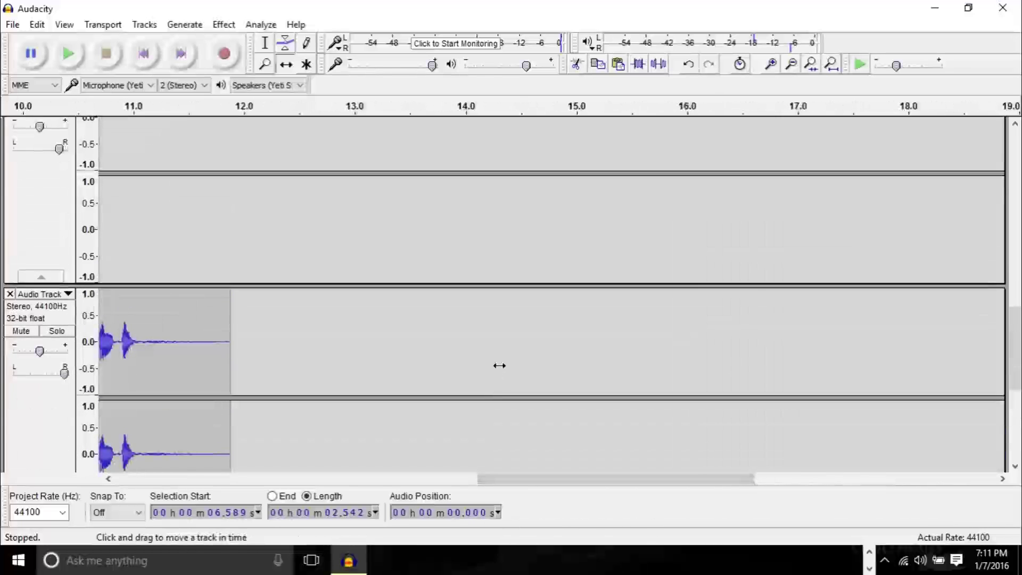
scroll(492, 384, down, 4)
drag(609, 481, 746, 518)
drag(809, 269, 326, 302)
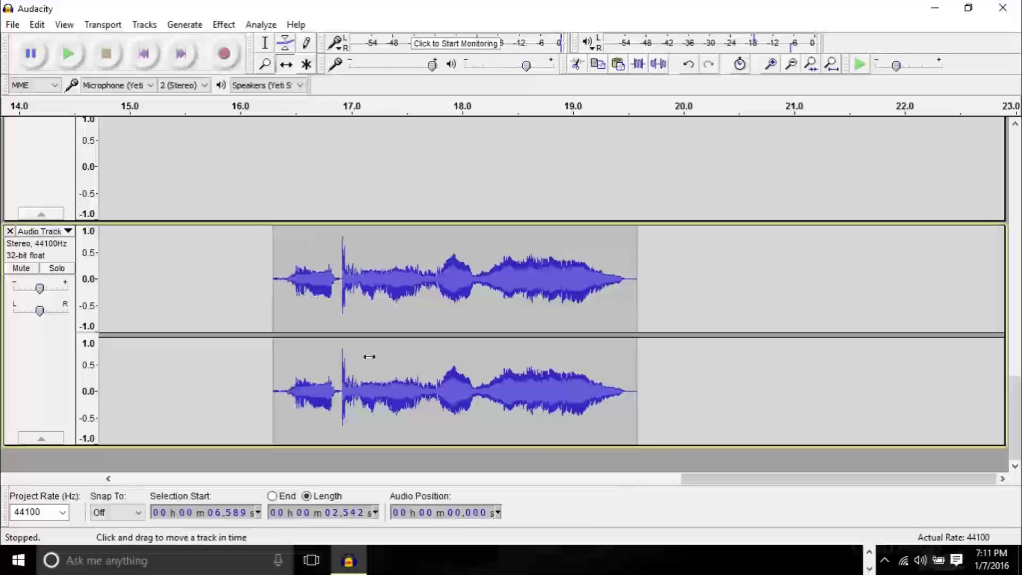
drag(767, 491, 617, 490)
drag(799, 319, 310, 319)
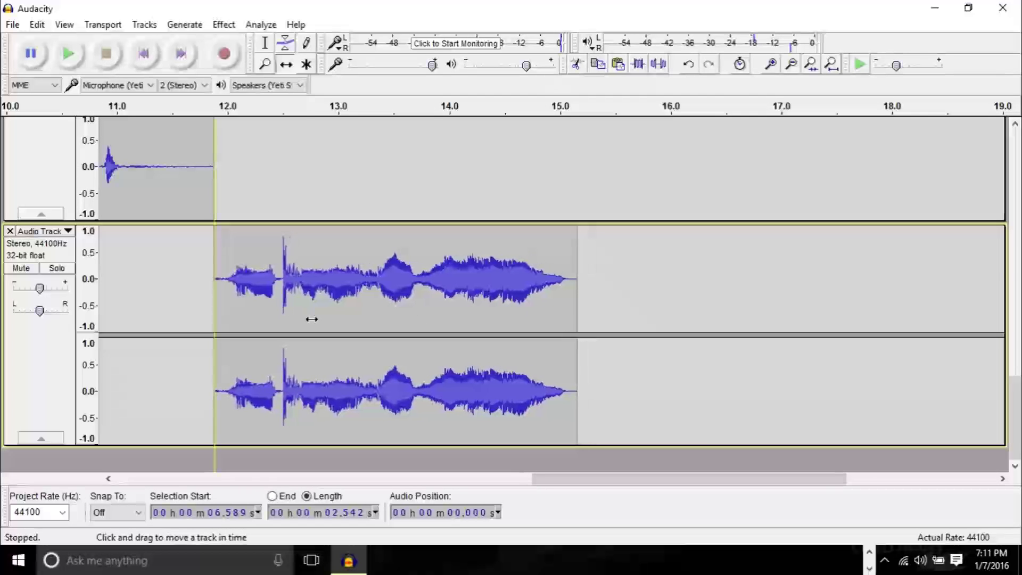
drag(822, 474, 745, 491)
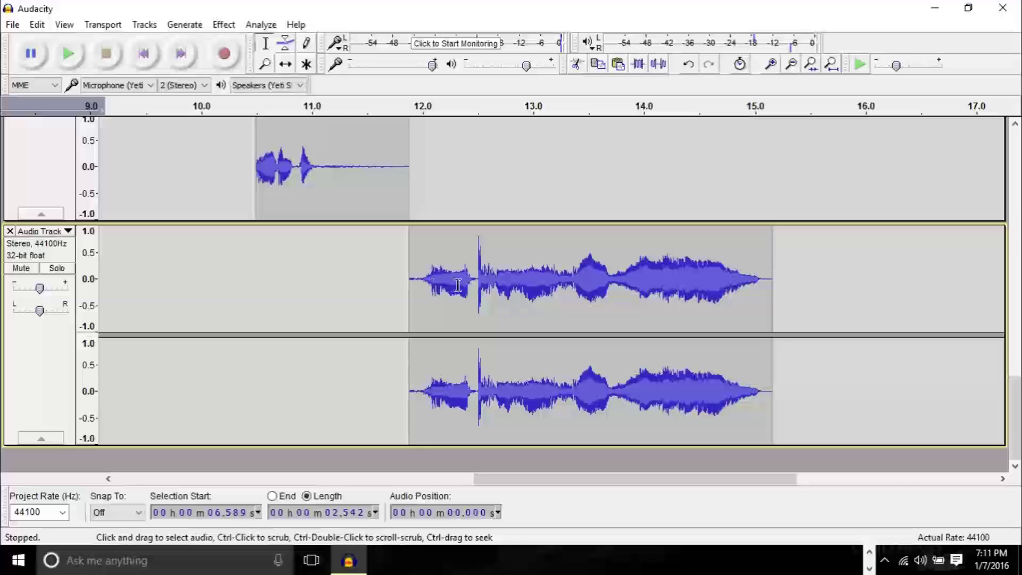
- Split the sixth track's clip at 12.348 s and shift the second piece so it starts at about 12.4 s
click(461, 288)
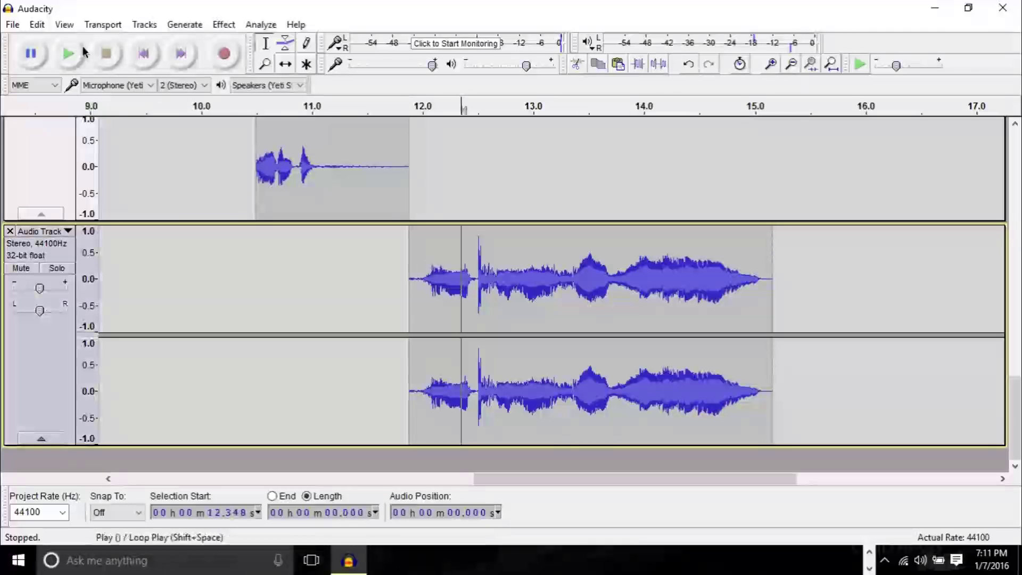
click(38, 26)
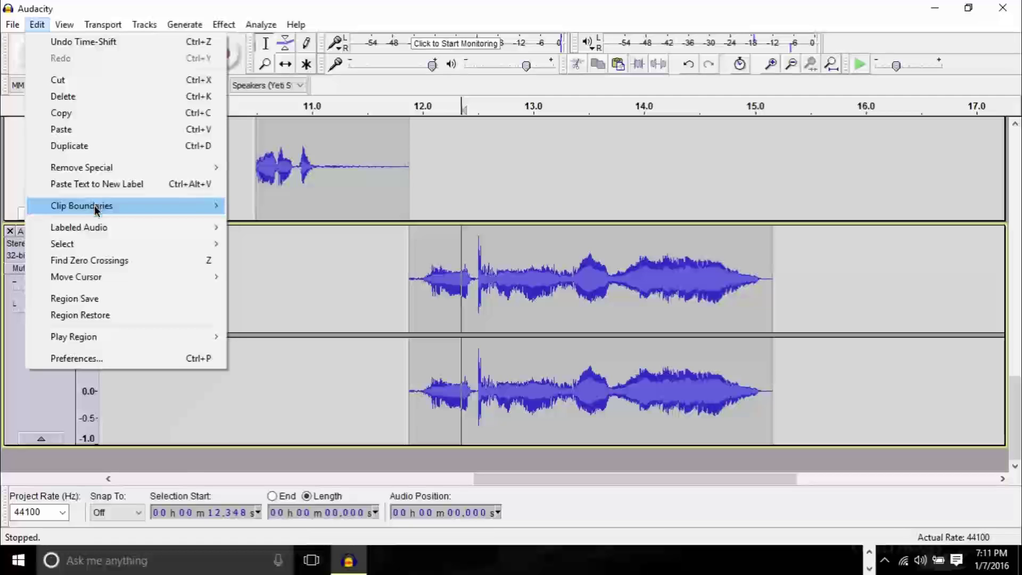
click(252, 205)
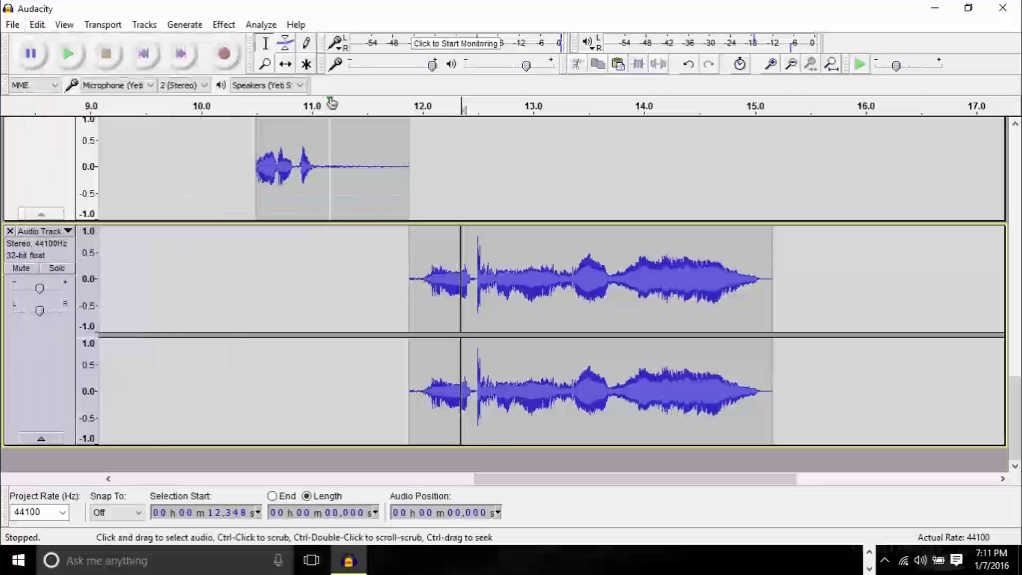
click(286, 64)
drag(492, 269, 499, 271)
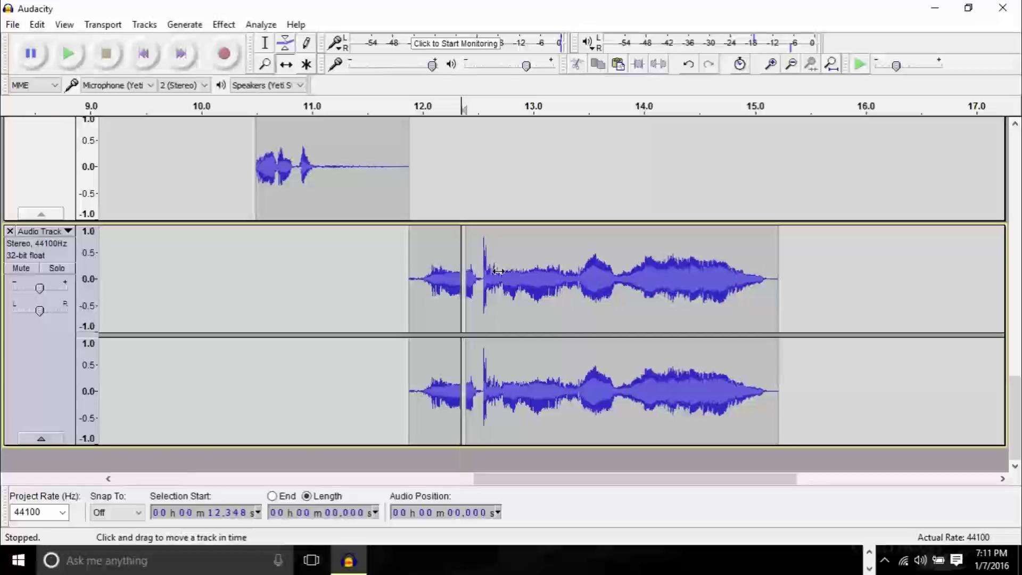
- Place the edit cursor at about 12.6 s in the second piece of the sixth track's clip
key(F1)
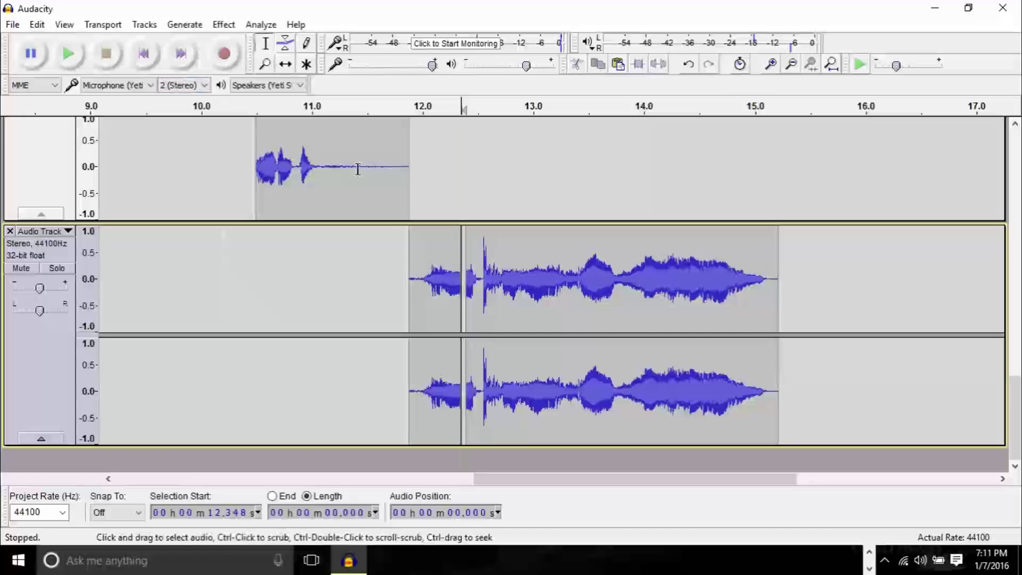
click(493, 298)
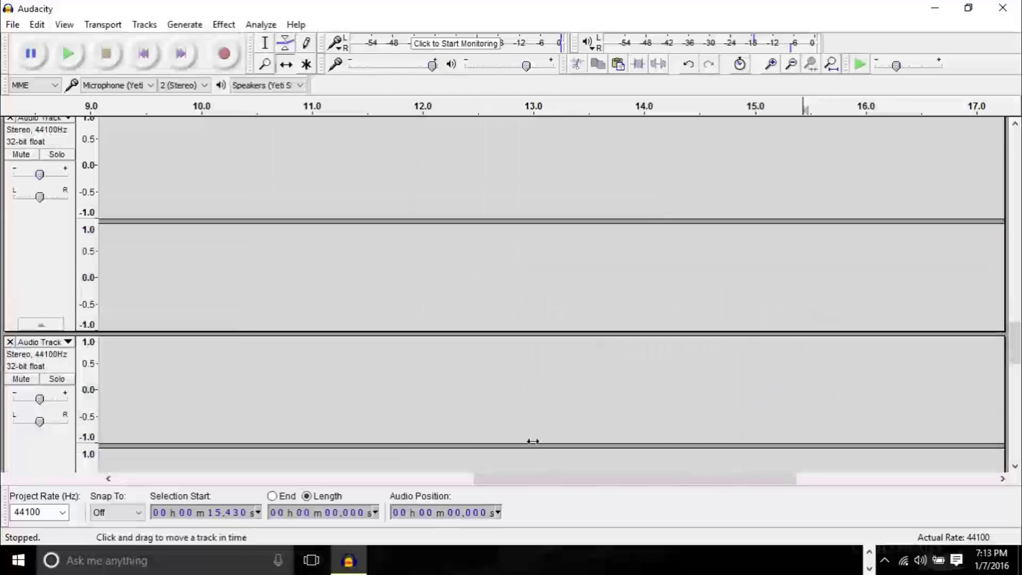
- Move the sixth track's second clip onto the seventh track so it starts at about 12.3 s
scroll(698, 367, down, 2)
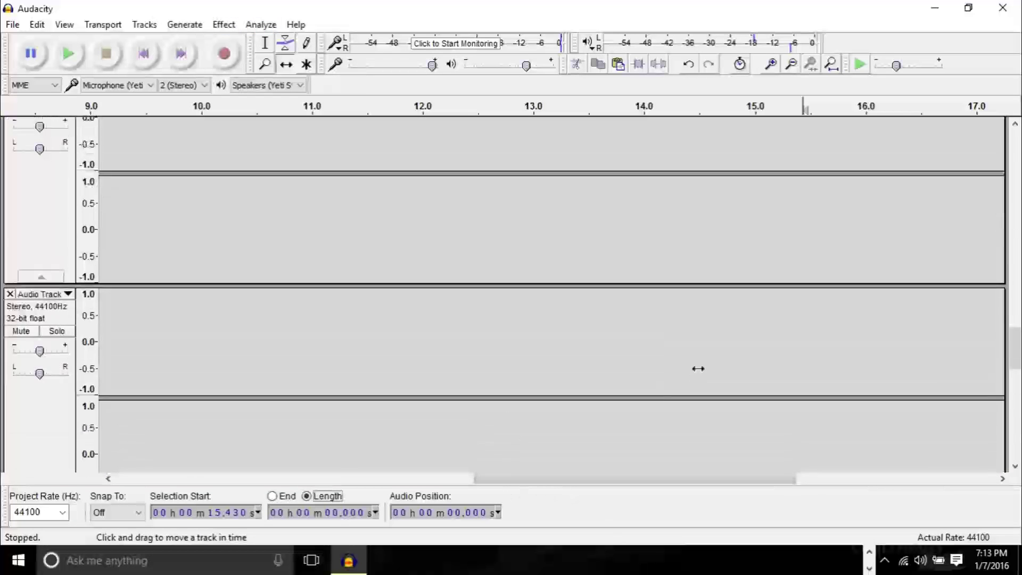
scroll(698, 368, up, 5)
scroll(698, 368, down, 3)
drag(503, 261, 484, 358)
drag(485, 357, 483, 357)
scroll(484, 319, down, 3)
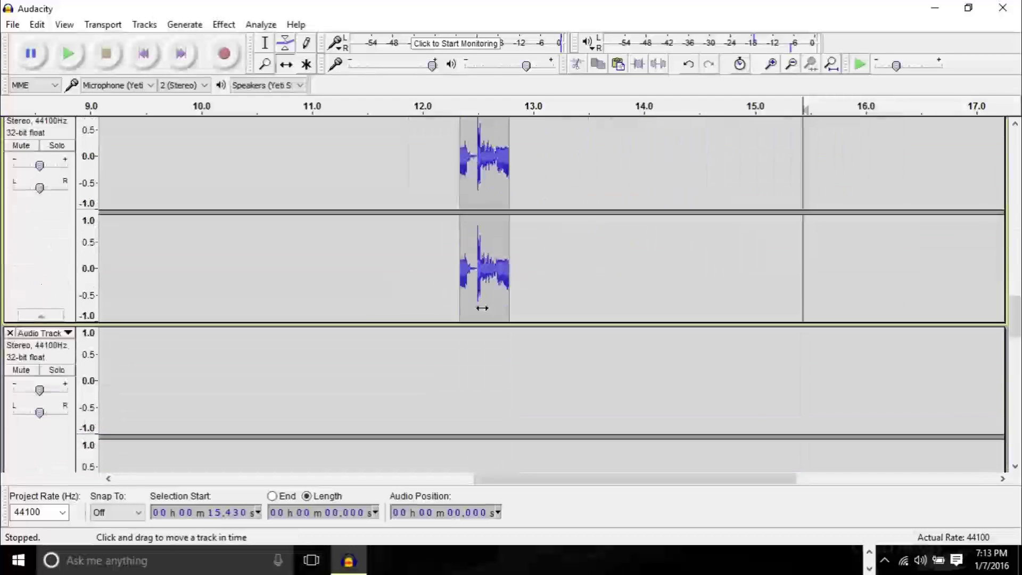
- Move the next two clips onto the eighth and ninth tracks, starting at about 12.8 s and 13.1 s
scroll(474, 183, up, 1)
drag(561, 188, 547, 311)
scroll(564, 313, down, 2)
scroll(586, 201, up, 2)
drag(623, 165, 571, 345)
scroll(633, 316, down, 3)
scroll(642, 177, up, 1)
scroll(639, 301, down, 2)
scroll(614, 322, down, 1)
- Move the next remaining clip down onto the tenth track so it starts at about 13.5 s
scroll(696, 279, up, 8)
drag(696, 164, 723, 251)
scroll(698, 300, down, 3)
scroll(721, 327, down, 3)
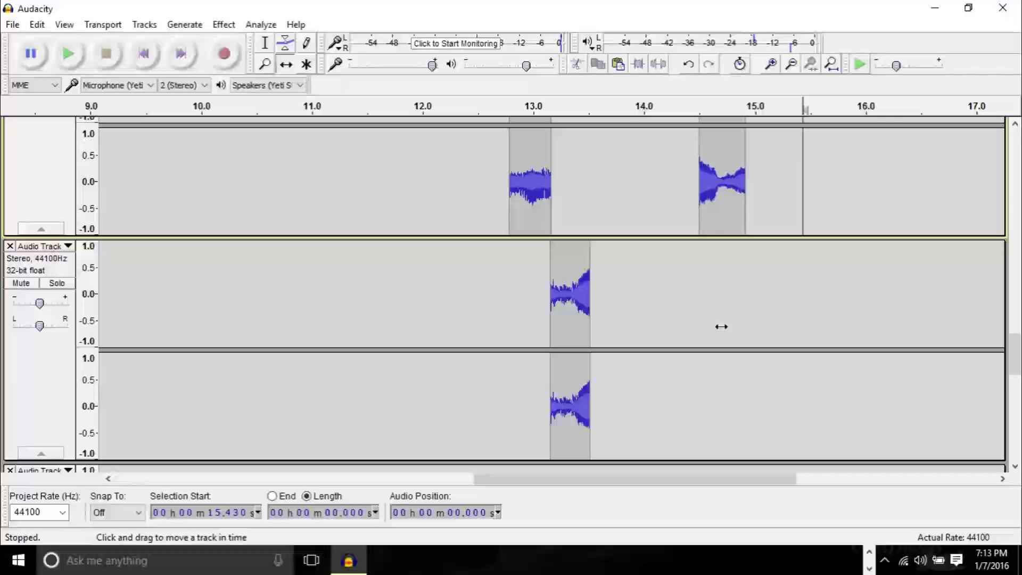
scroll(735, 324, down, 4)
drag(732, 195, 618, 376)
scroll(742, 255, down, 1)
- Move the following clip onto the eleventh track so it starts at about 13.9 s
scroll(741, 256, up, 10)
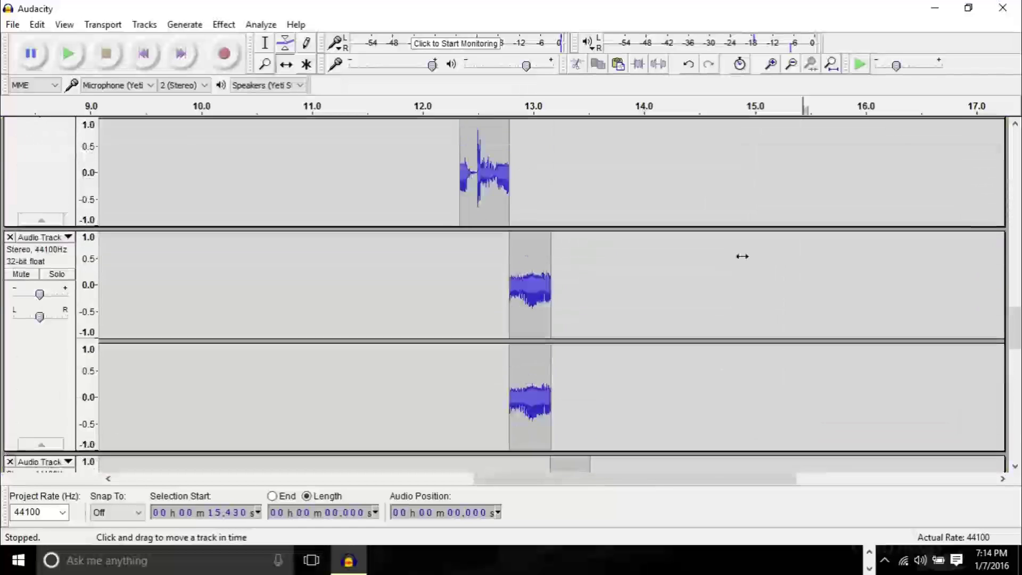
scroll(737, 263, up, 2)
scroll(776, 337, down, 6)
drag(776, 190, 668, 384)
scroll(773, 357, down, 4)
scroll(776, 297, down, 4)
scroll(785, 312, down, 4)
- Move the sixth track's last clip down onto the twelfth track so it starts at about 14.4 s
scroll(728, 273, up, 3)
scroll(728, 273, up, 6)
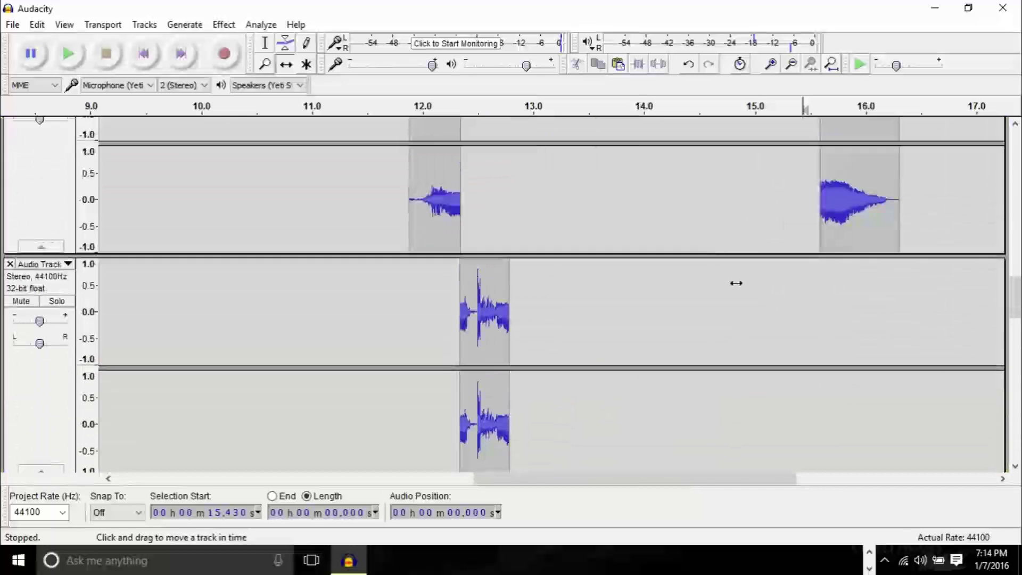
drag(872, 206, 845, 251)
scroll(869, 338, down, 3)
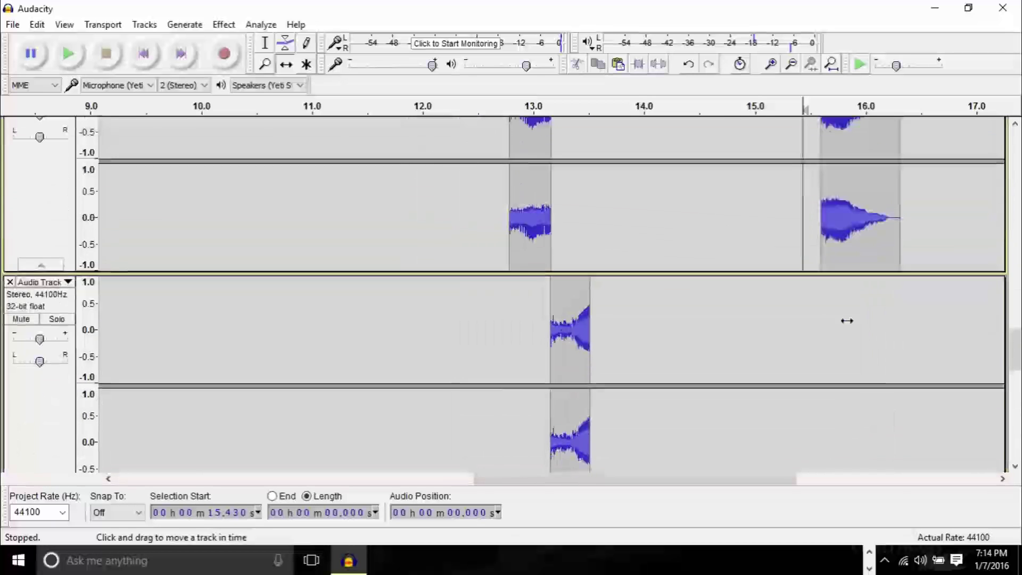
drag(845, 289, 844, 341)
scroll(844, 341, down, 2)
drag(842, 169, 836, 304)
scroll(845, 249, down, 3)
scroll(836, 304, down, 3)
drag(838, 201, 718, 317)
- Pan the sixth track far to the left and the seventh track 50% to the left
scroll(589, 279, up, 5)
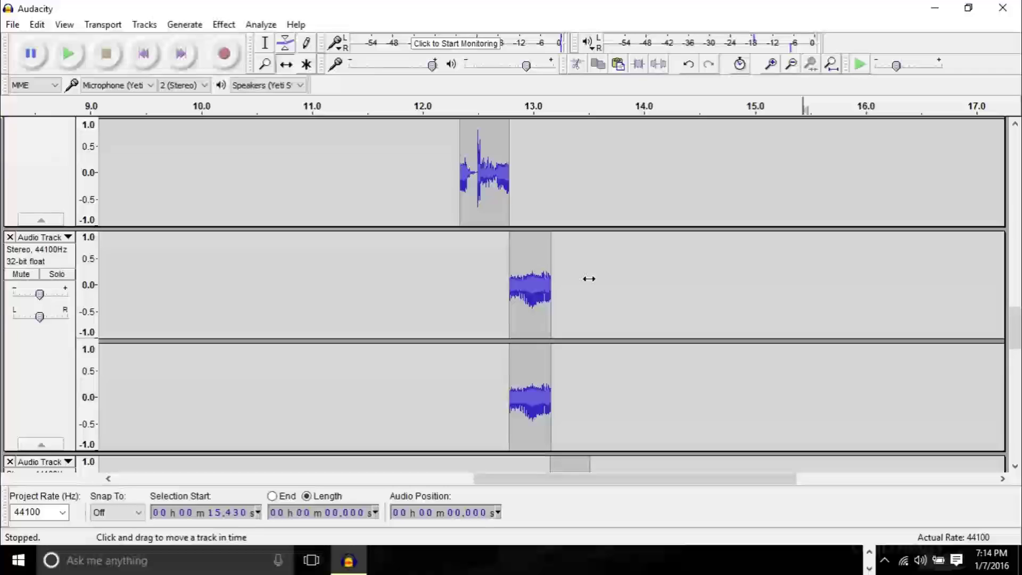
scroll(588, 278, up, 10)
scroll(589, 278, down, 4)
scroll(585, 276, up, 2)
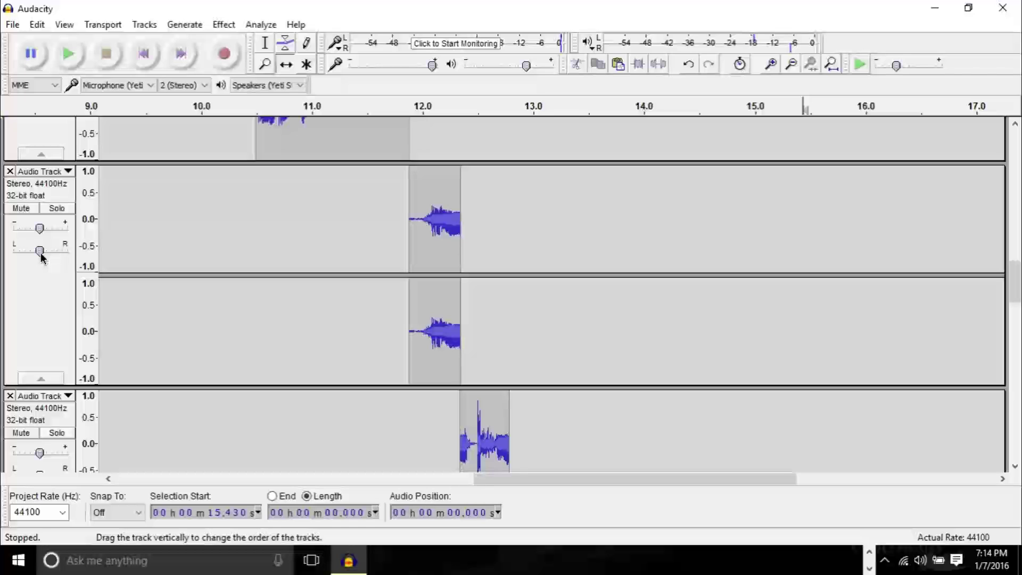
drag(43, 258, 17, 259)
scroll(414, 260, down, 3)
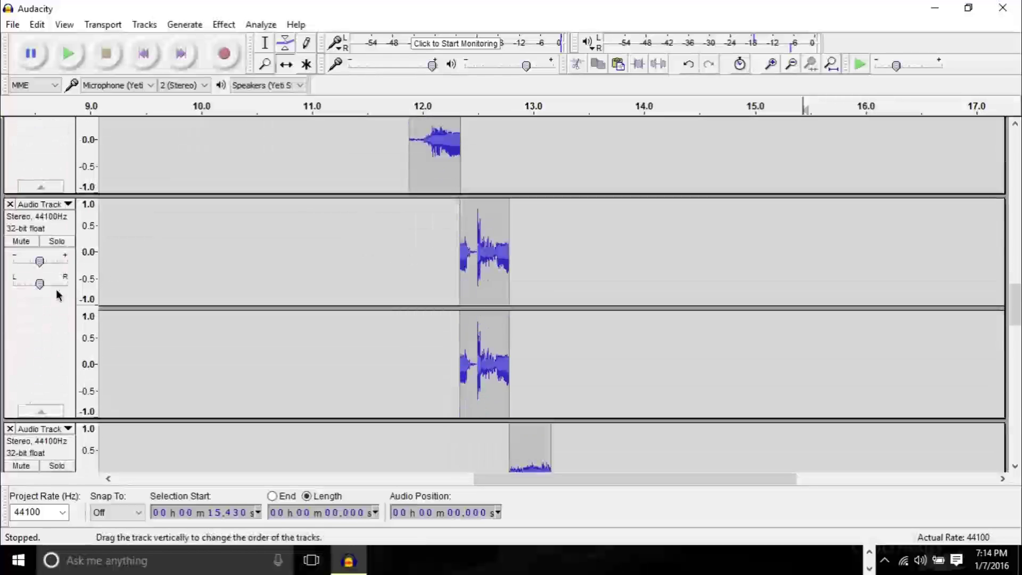
drag(39, 284, 25, 288)
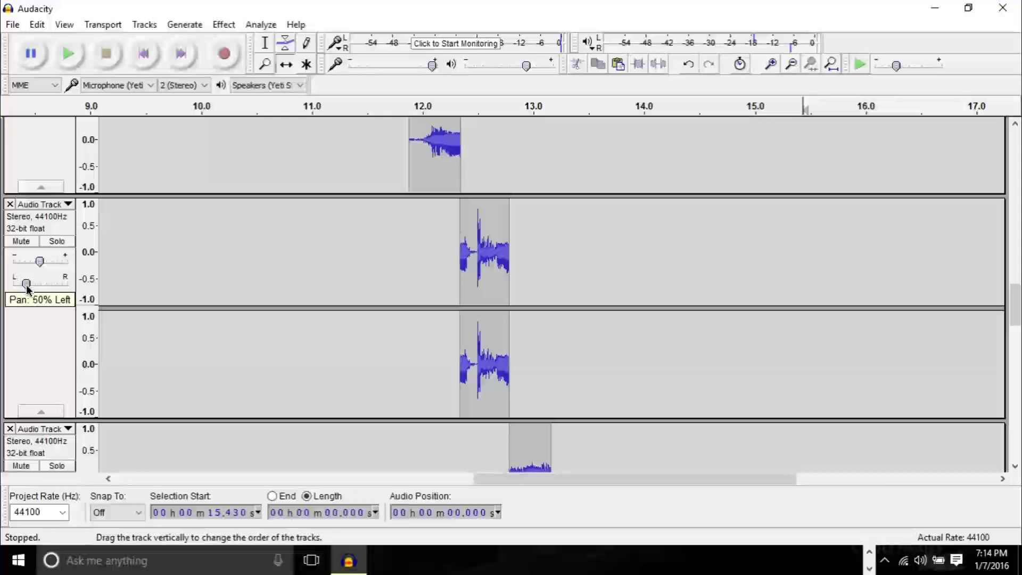
- Pan the eighth track about 30% to the left and the tenth track 30% to the right
scroll(425, 288, down, 4)
scroll(425, 288, down, 1)
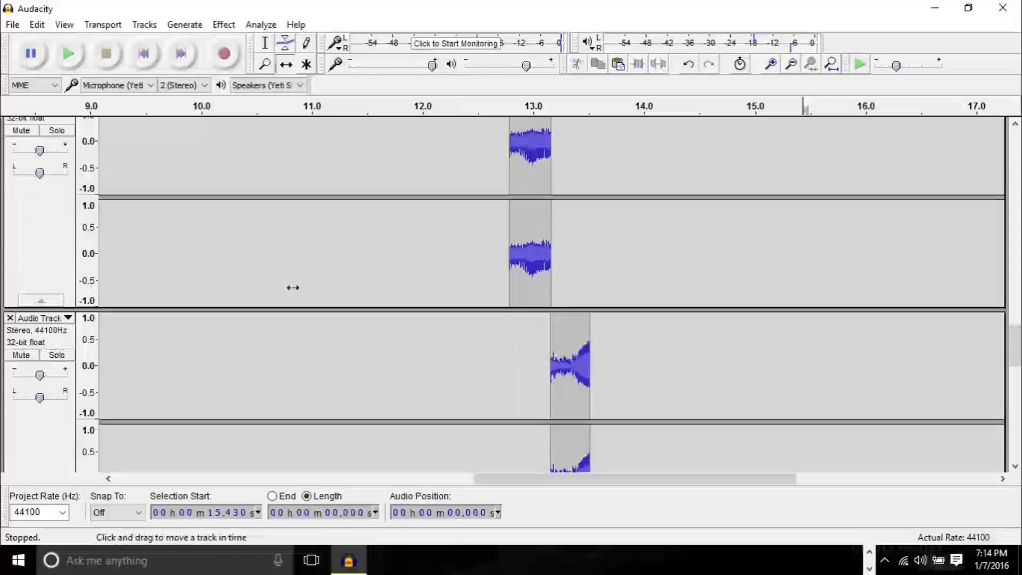
scroll(443, 303, up, 2)
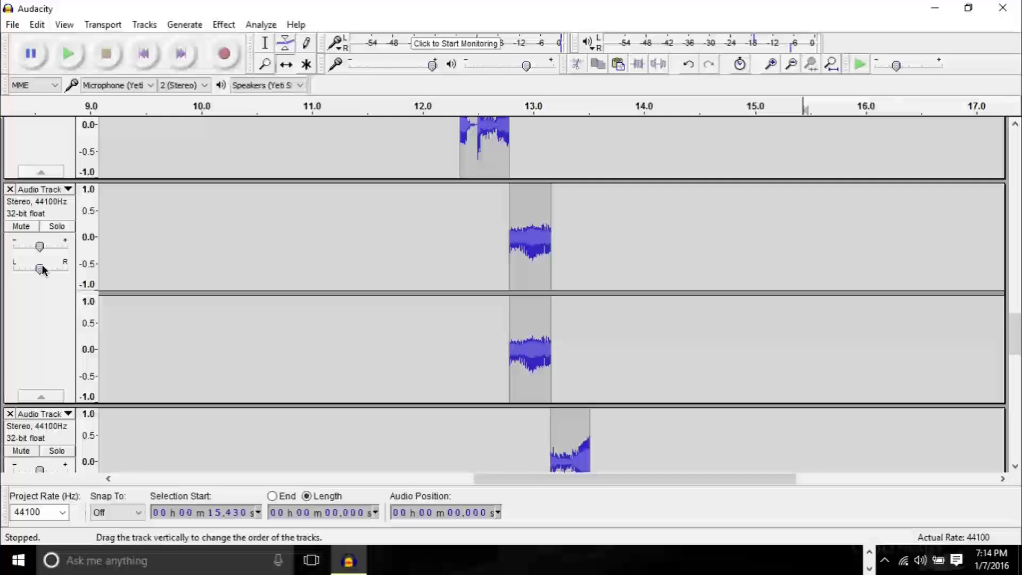
drag(41, 270, 33, 296)
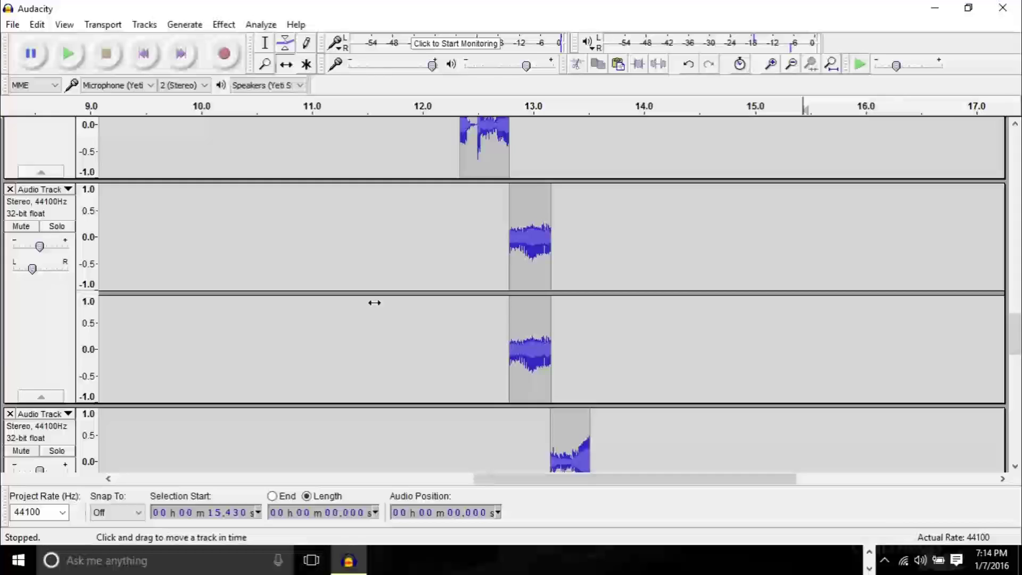
scroll(375, 302, down, 5)
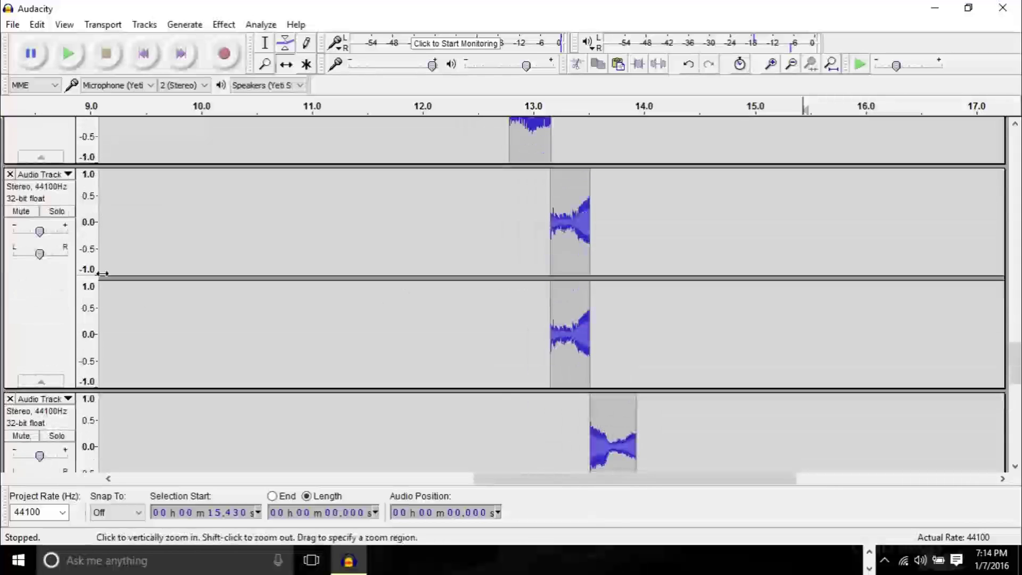
scroll(223, 277, down, 5)
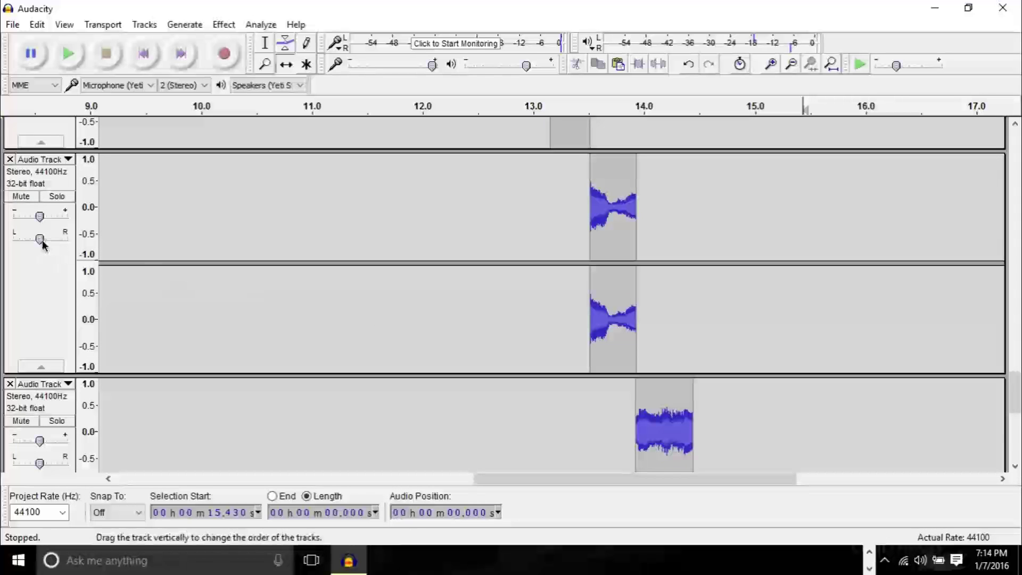
drag(40, 238, 46, 244)
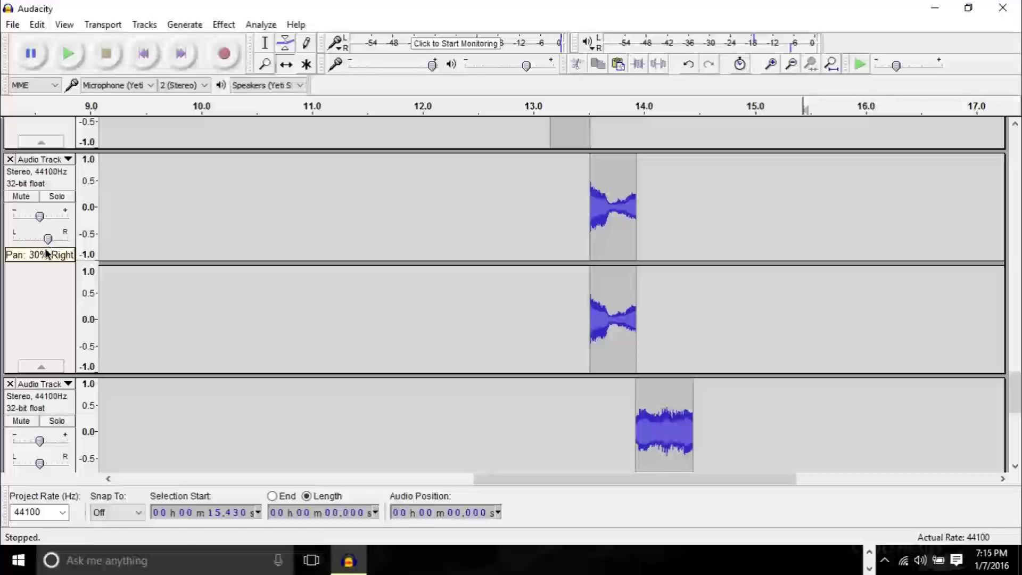
- Pan the eleventh track 40% to the right
scroll(373, 250, down, 3)
scroll(378, 250, down, 3)
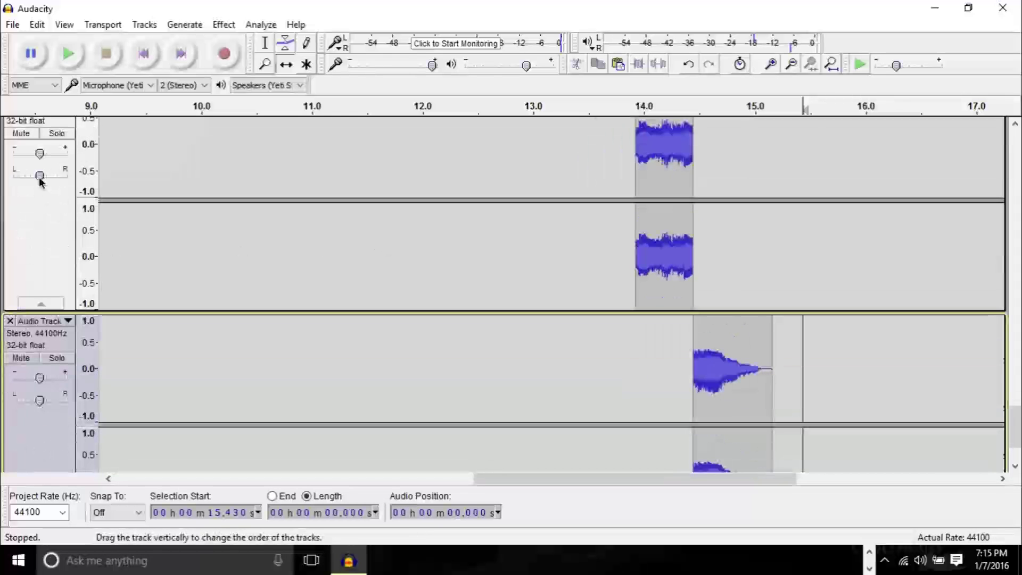
drag(39, 176, 56, 184)
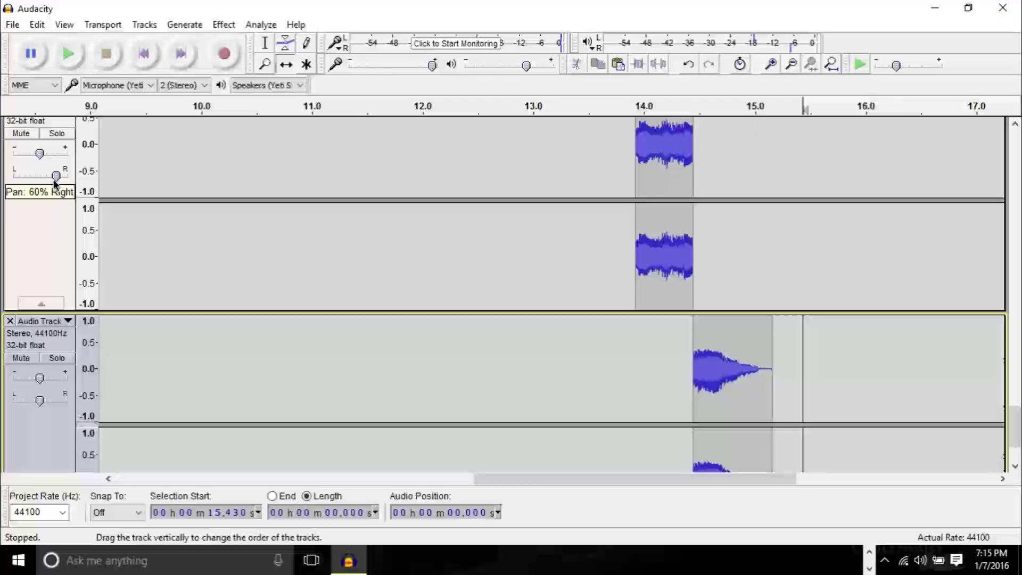
drag(56, 184, 51, 190)
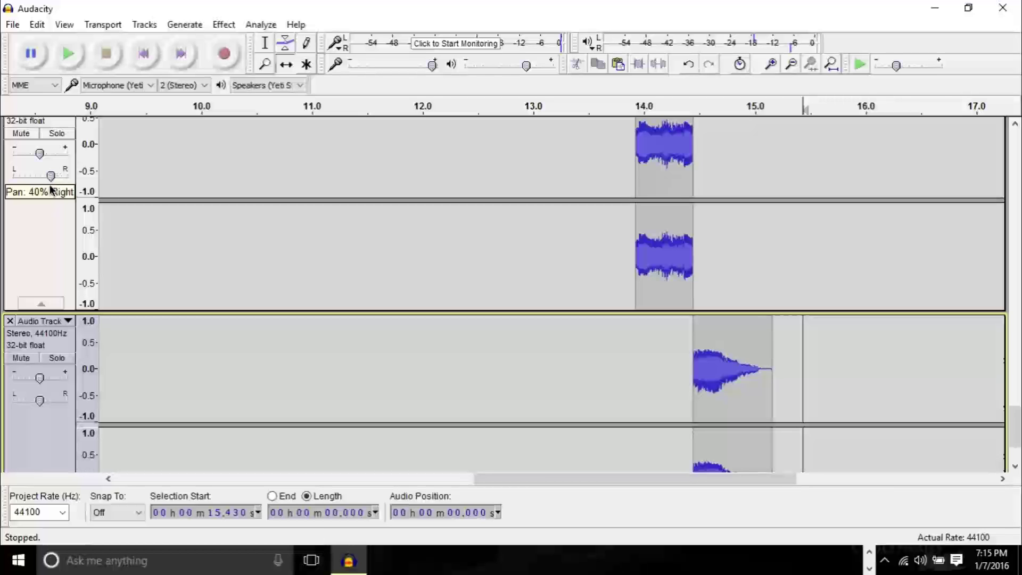
- Pan the twelfth track fully to the right
scroll(322, 251, down, 3)
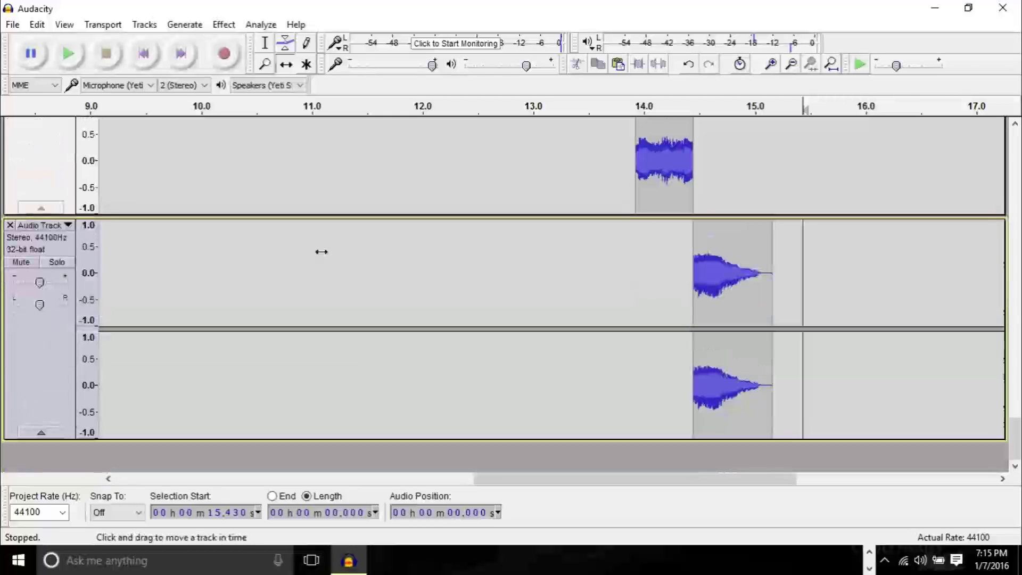
drag(39, 306, 64, 303)
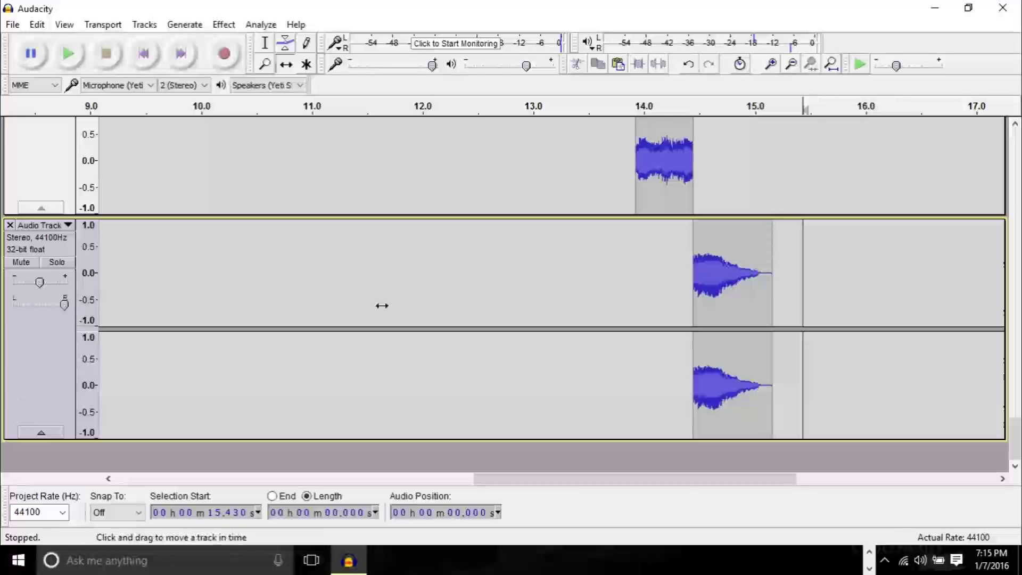
- Play the panned clips from about 10.5 s to check the movement between the speakers
scroll(506, 326, up, 15)
scroll(508, 332, up, 10)
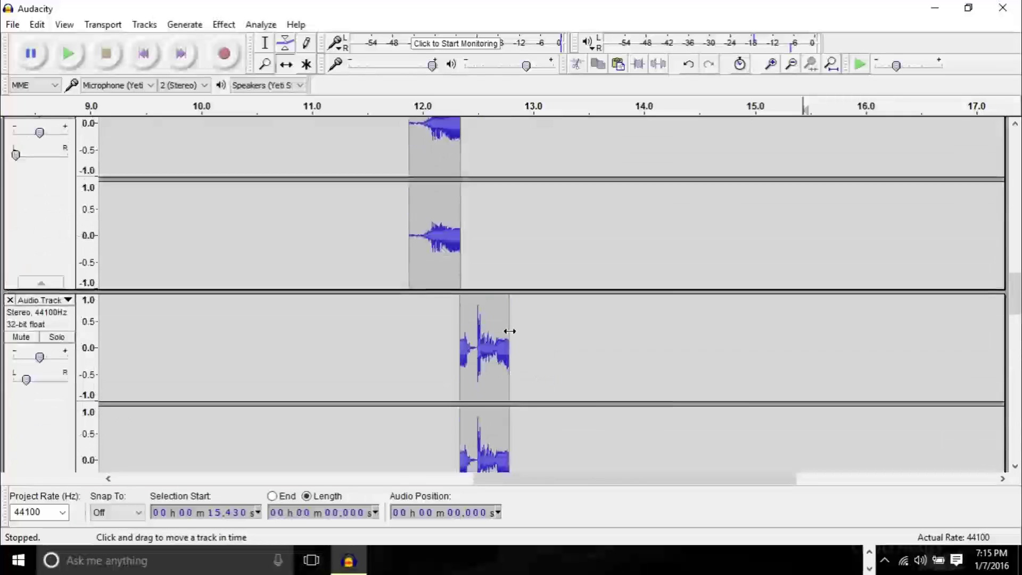
click(272, 110)
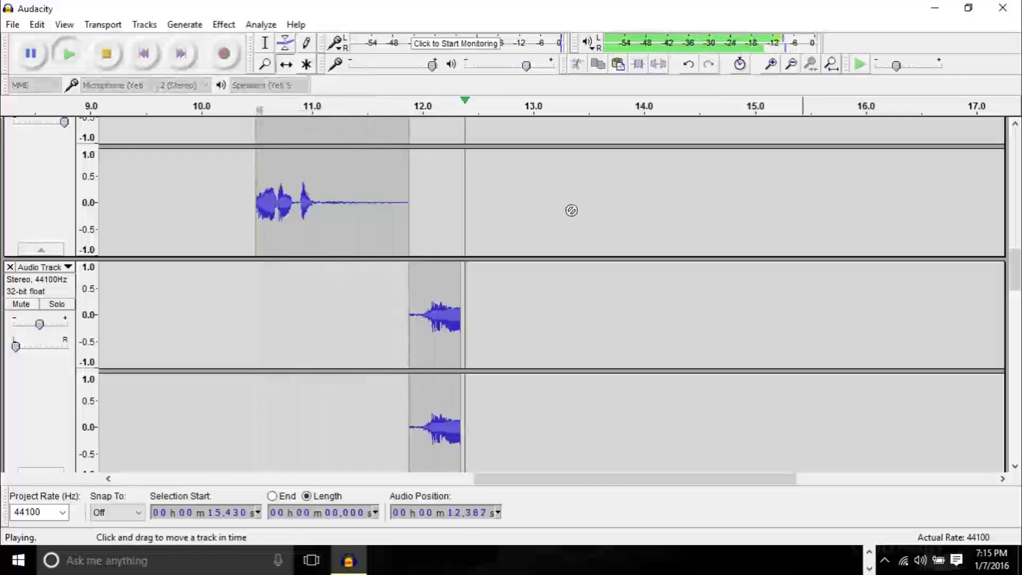
scroll(571, 211, down, 5)
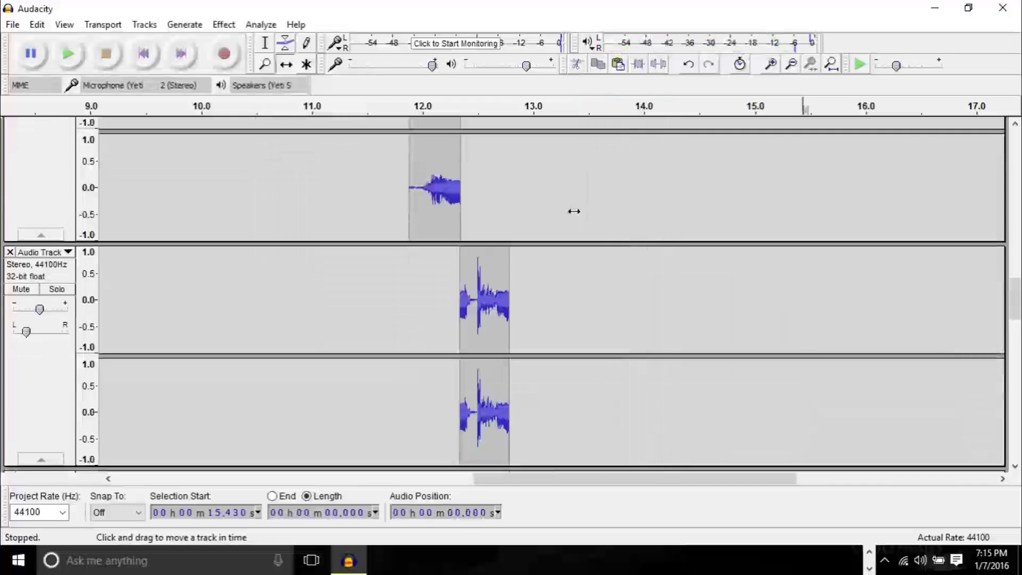
- Mute the first track, which holds the remaining unpanned recording
scroll(602, 243, up, 10)
scroll(604, 244, up, 3)
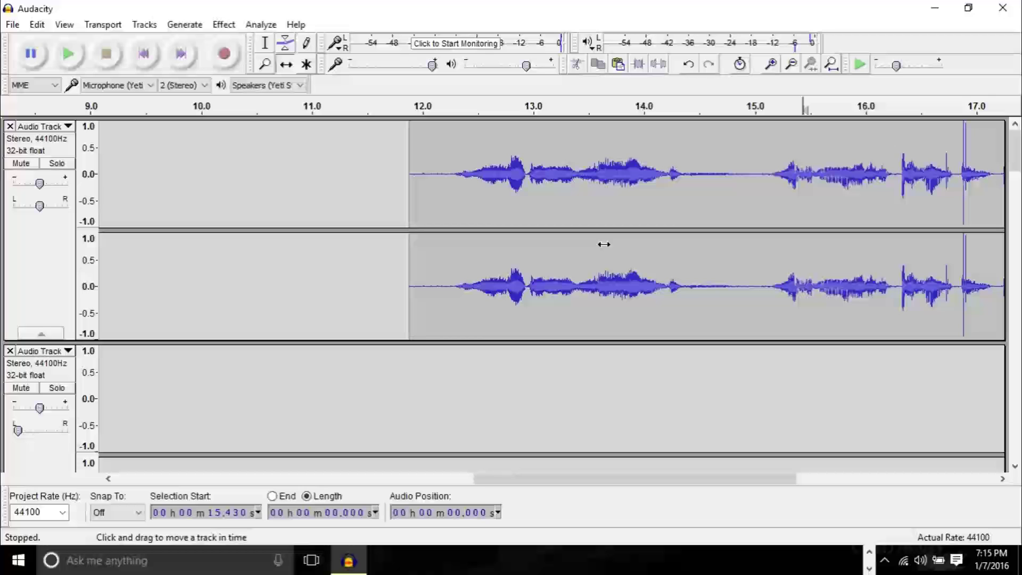
scroll(604, 244, down, 1)
scroll(604, 244, up, 1)
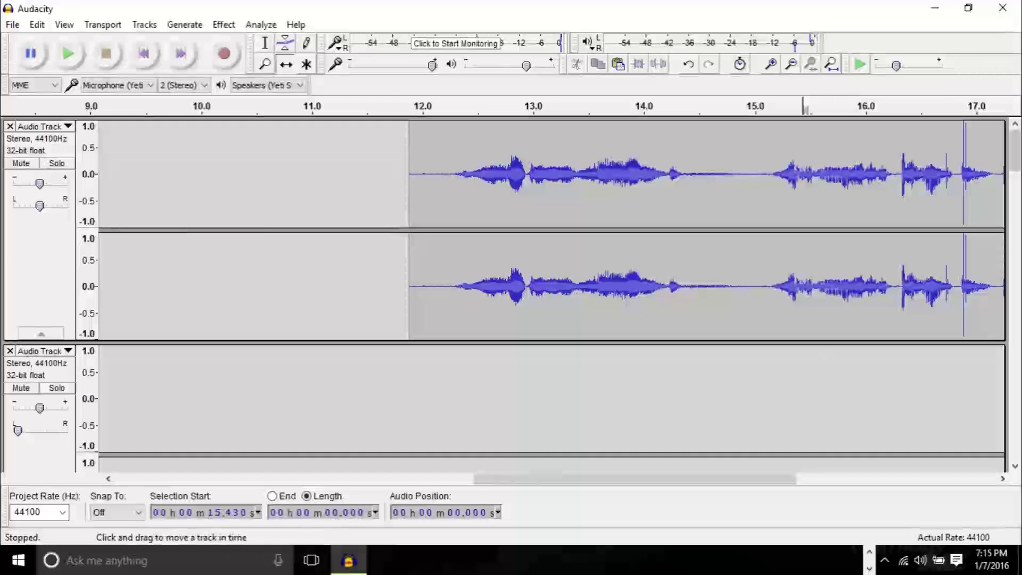
scroll(994, 167, down, 3)
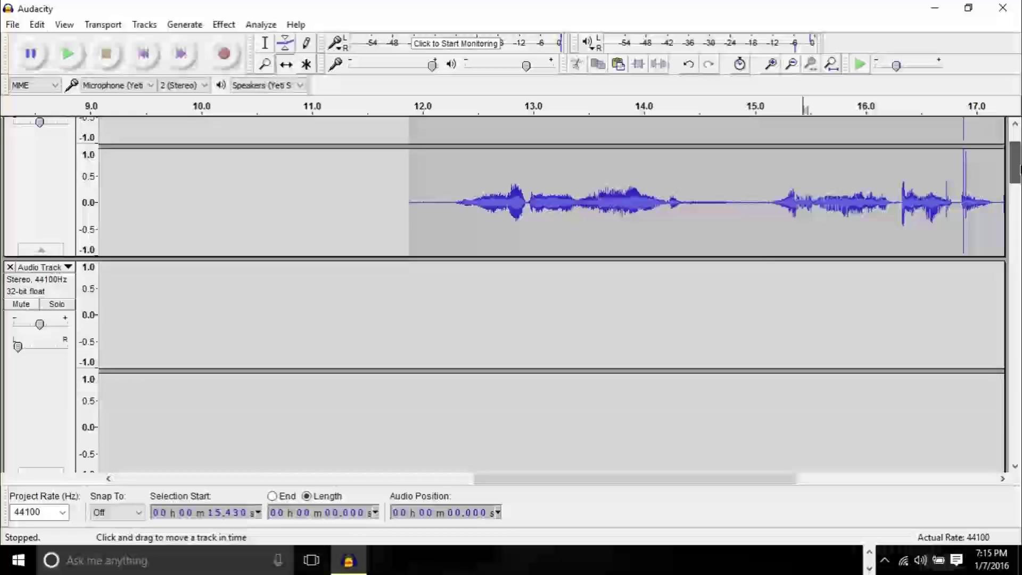
scroll(994, 167, up, 2)
scroll(1016, 125, up, 1)
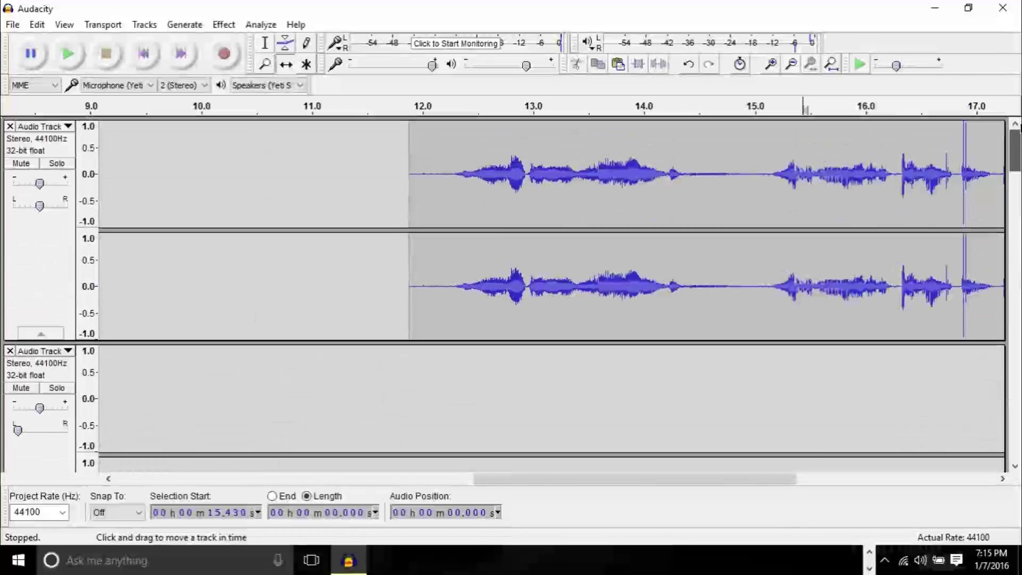
scroll(553, 293, down, 10)
scroll(554, 293, up, 10)
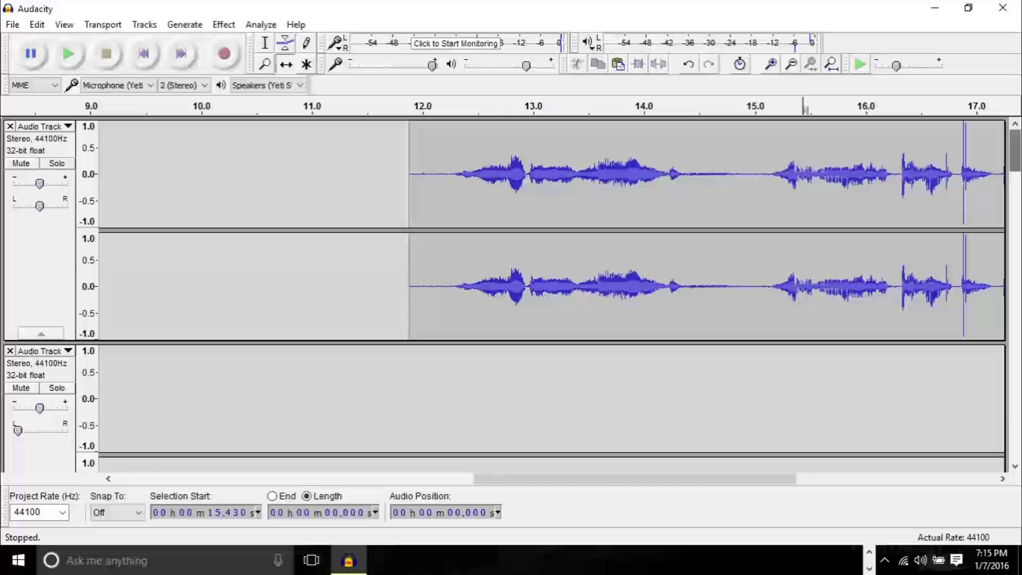
click(19, 163)
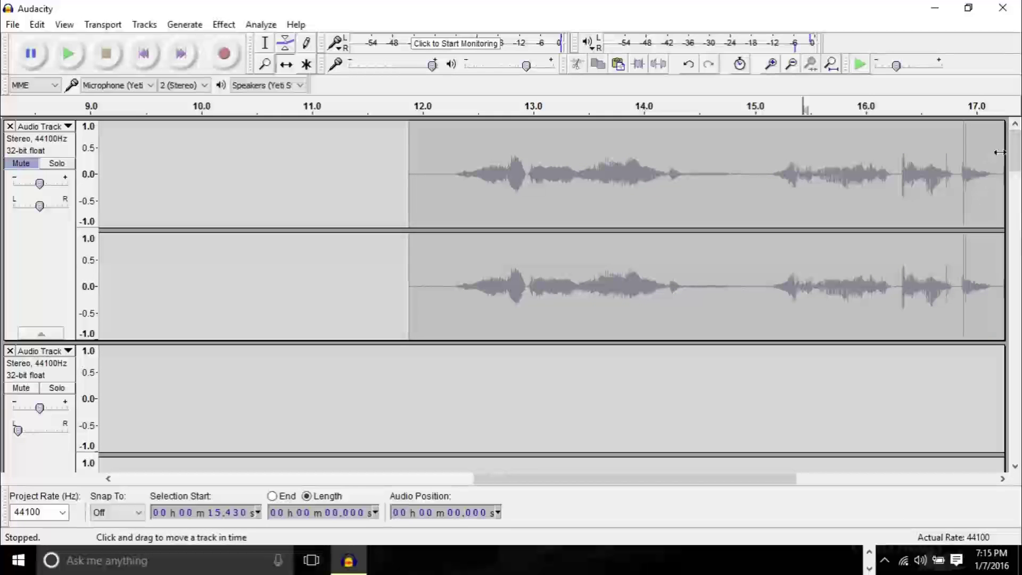
- Play the project from about 9.9 s with the first track muted and review the clips on the lower tracks
drag(1015, 150, 1018, 237)
click(194, 105)
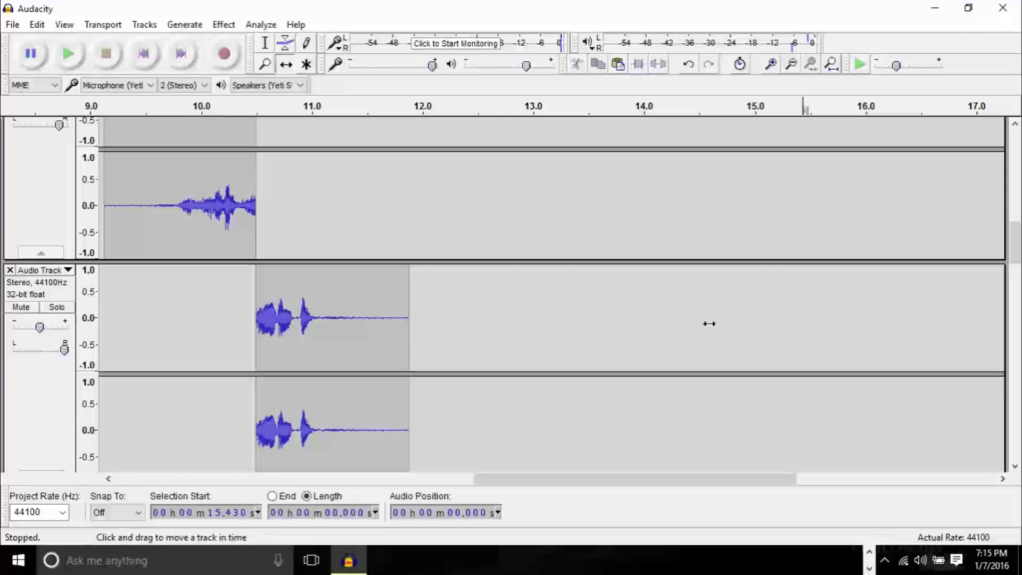
scroll(398, 393, down, 15)
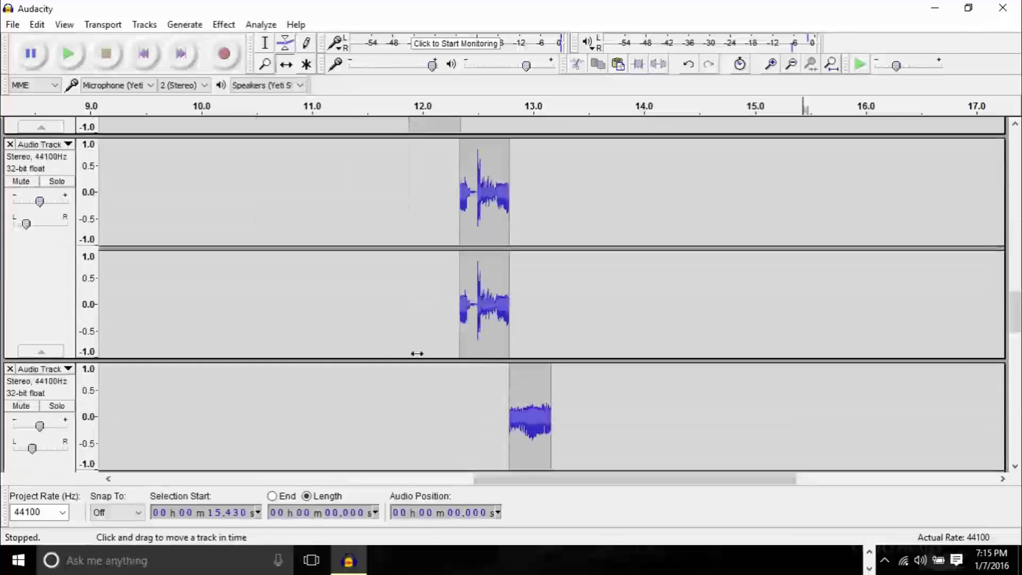
scroll(454, 365, down, 10)
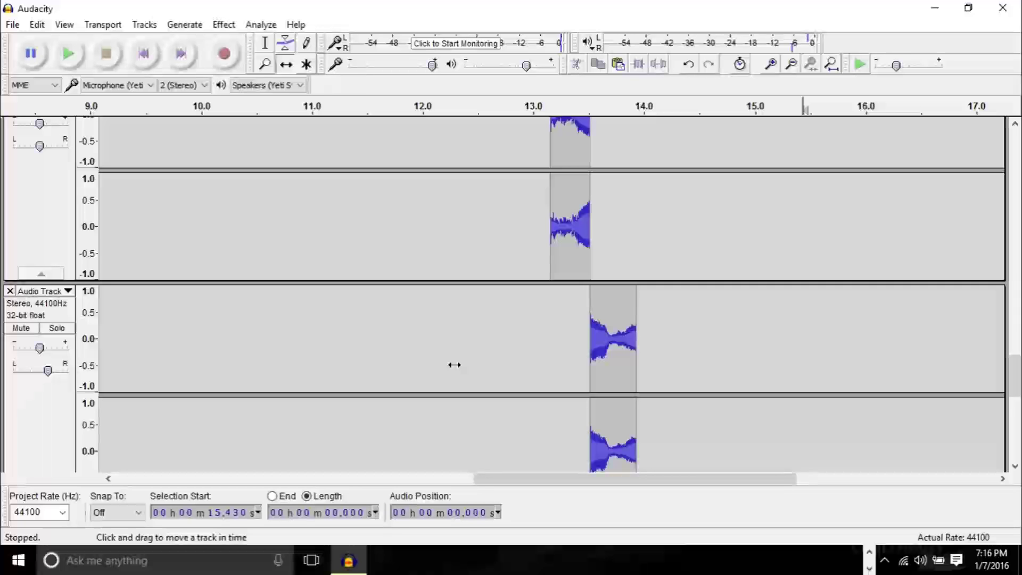
scroll(454, 365, up, 15)
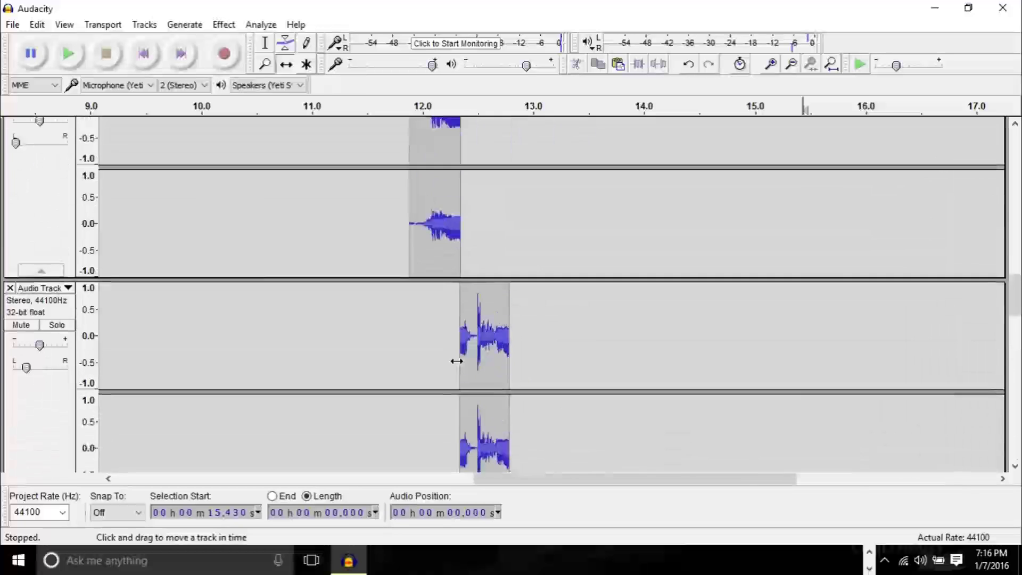
- Play the second track's clip from about 3.2 s and stop playback
drag(640, 479, 280, 482)
scroll(259, 416, up, 5)
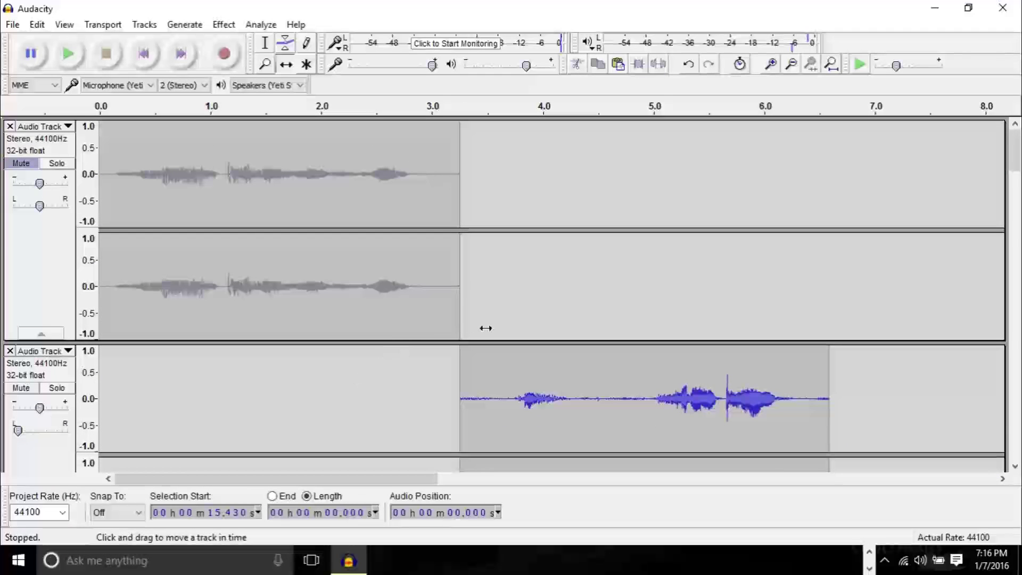
scroll(485, 328, down, 3)
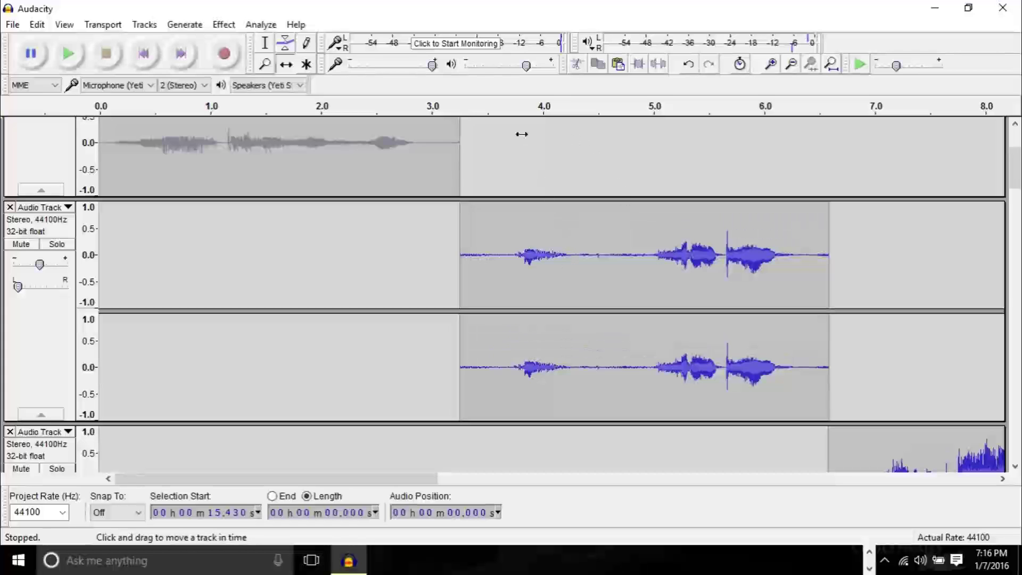
click(477, 113)
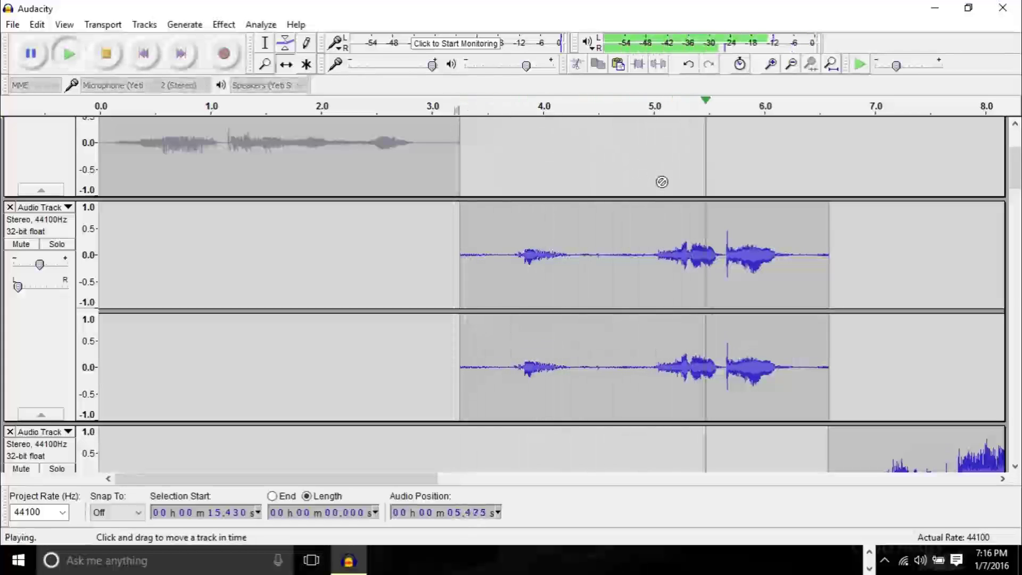
key(space)
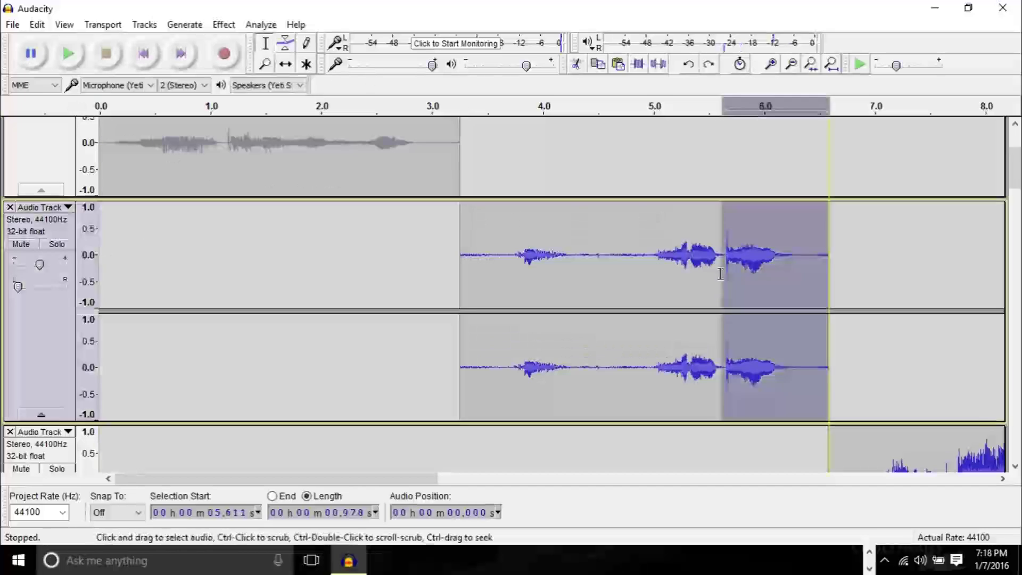
- Fade out the second track's audio from about 5.5 s to the end of its clip
drag(726, 272, 711, 275)
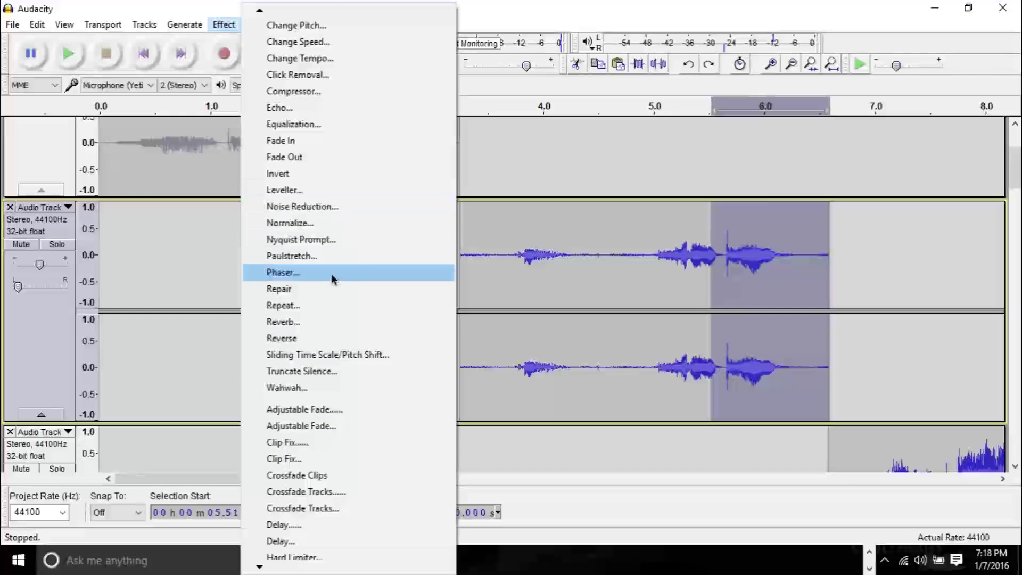
click(312, 157)
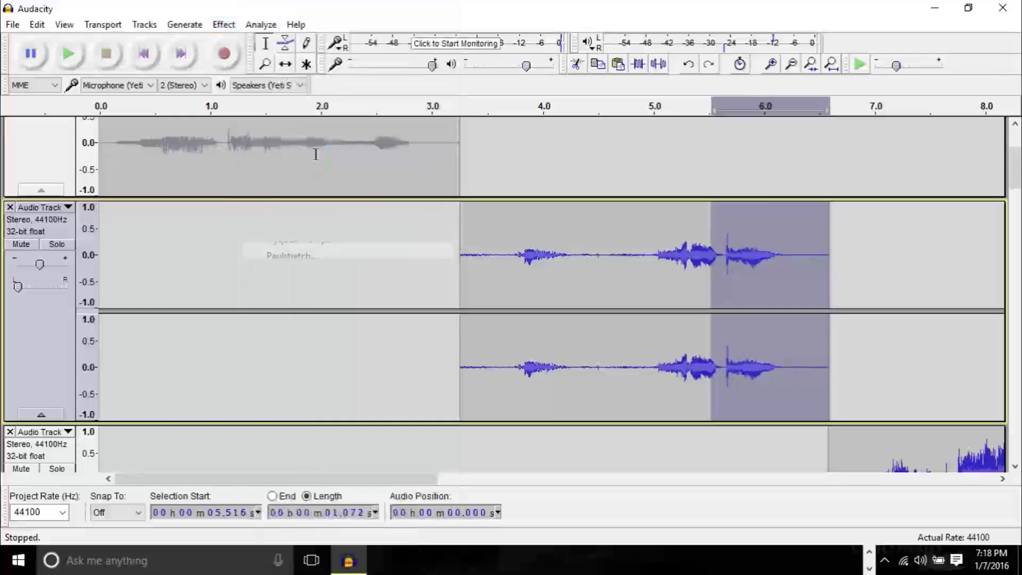
- Play the second track's clip from about 4.8 s and again from its start to check the fade-out
click(635, 106)
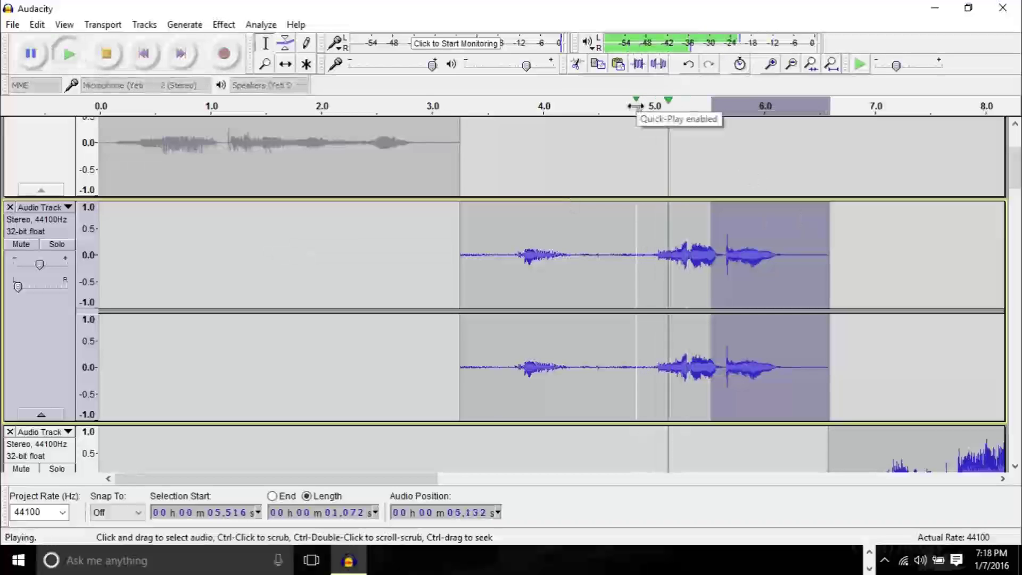
click(919, 297)
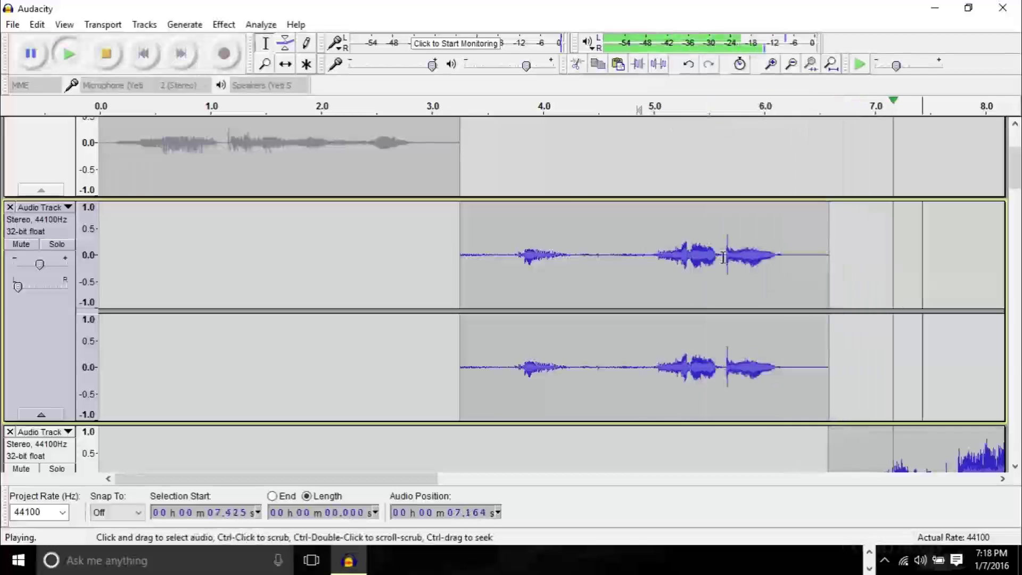
key(space)
click(460, 107)
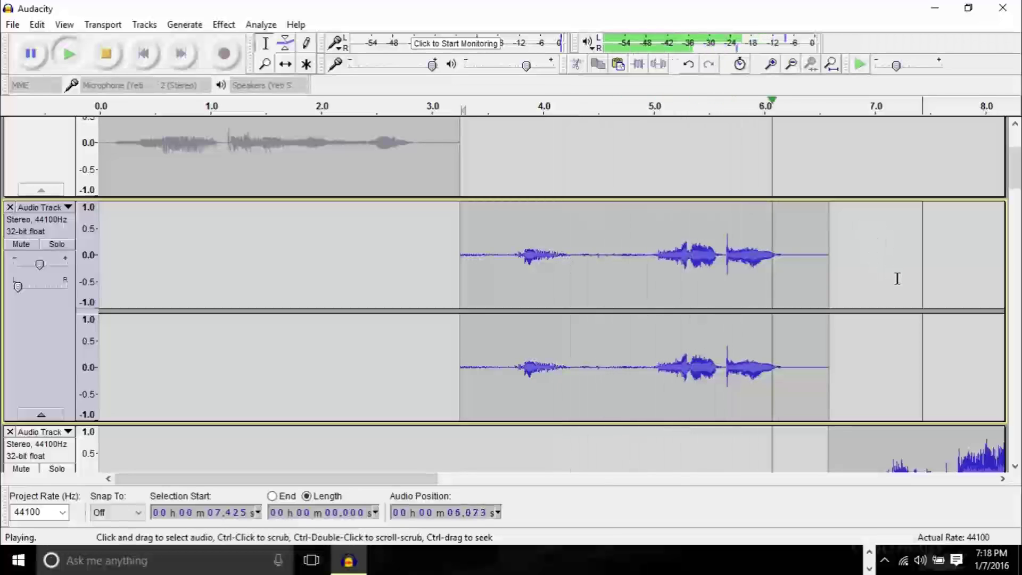
key(space)
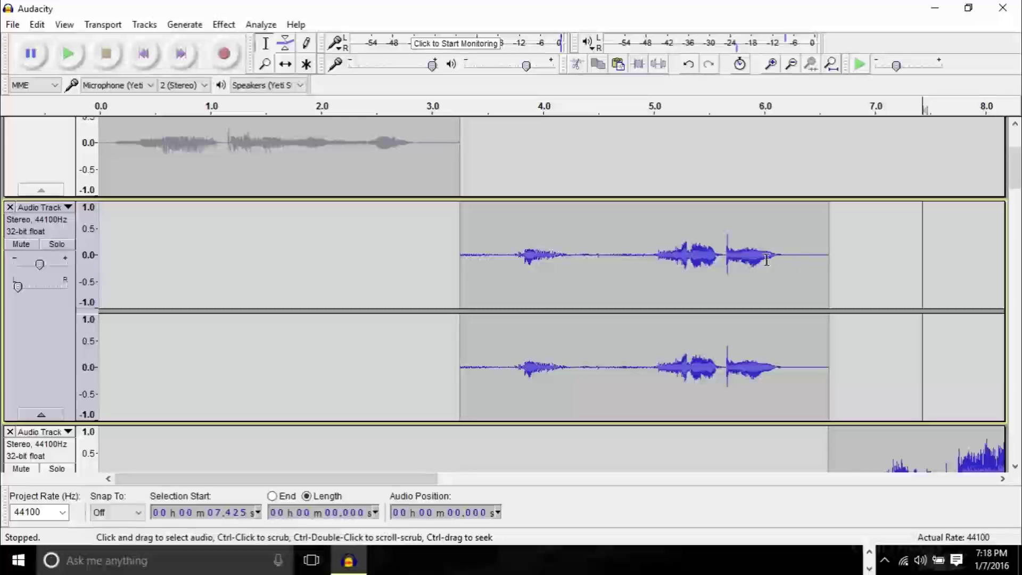
drag(721, 255, 783, 269)
click(799, 279)
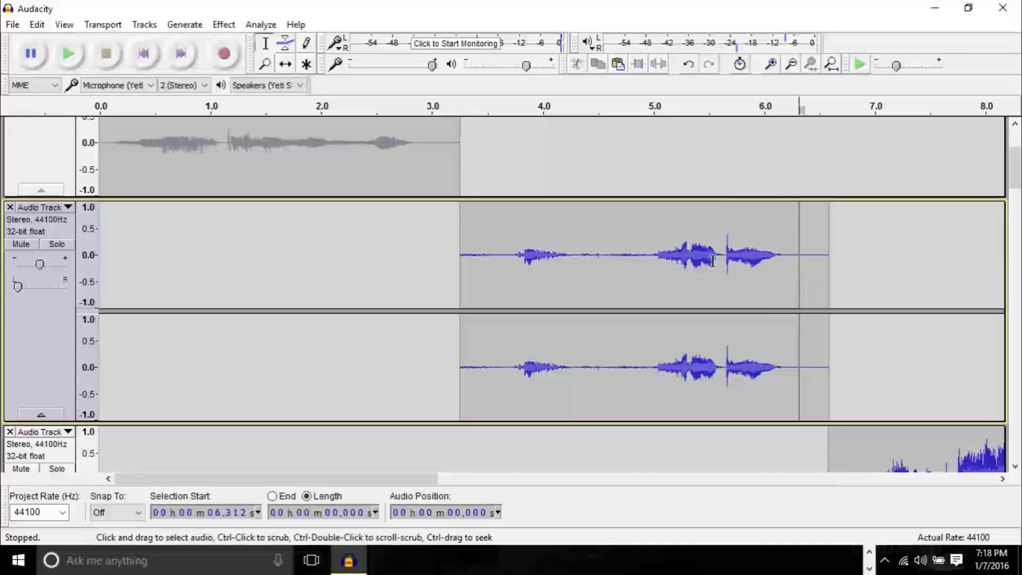
- Apply an Echo with a 0.1 s delay time and a 0.2 decay factor to the second track's whole clip
double_click(690, 262)
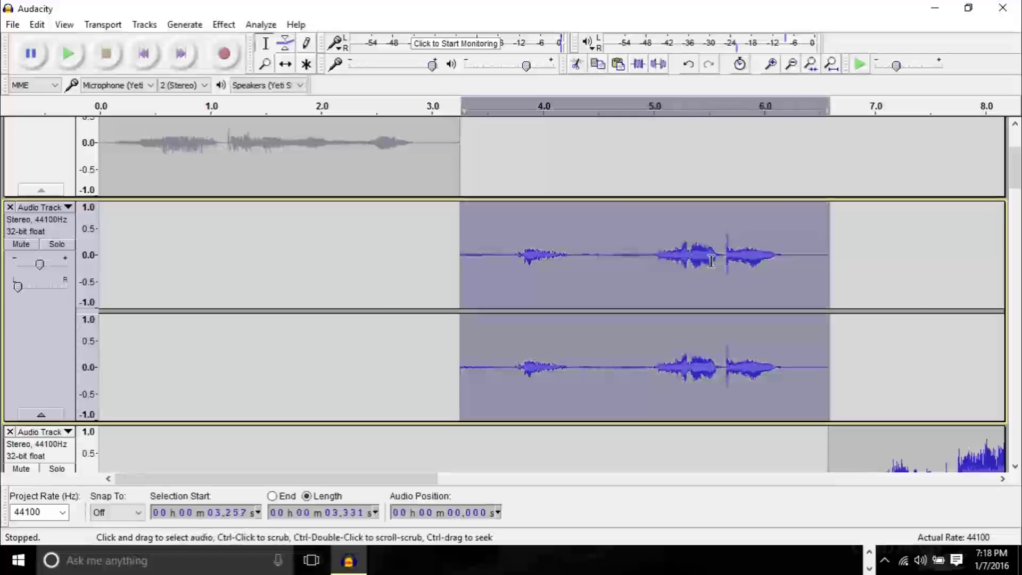
click(223, 25)
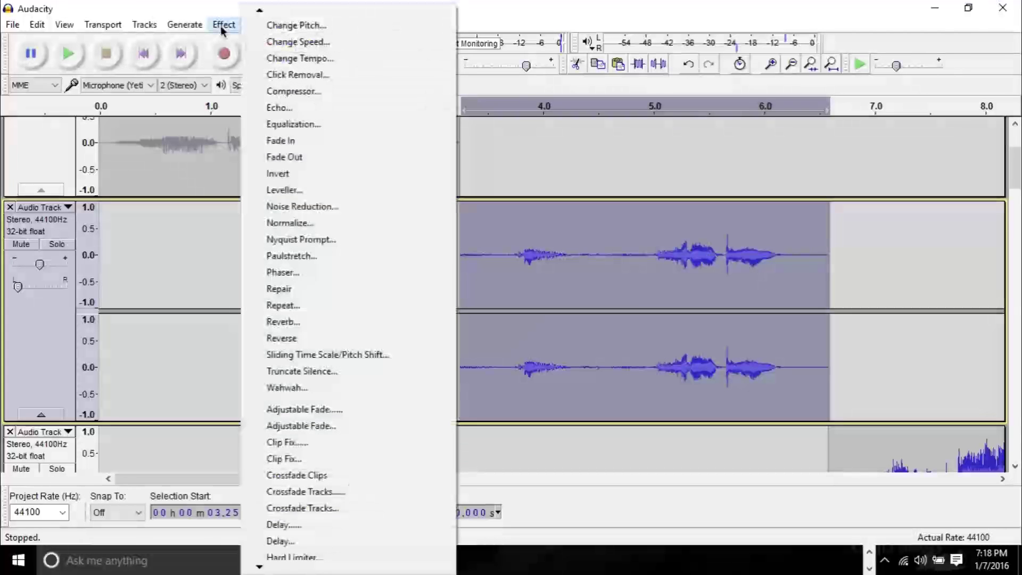
click(252, 109)
click(558, 267)
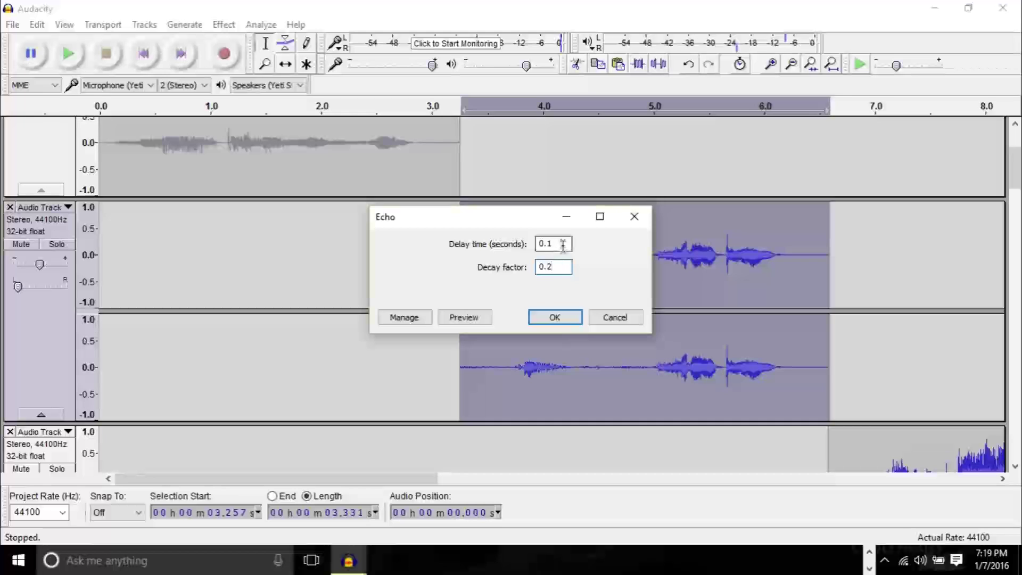
drag(554, 244, 528, 245)
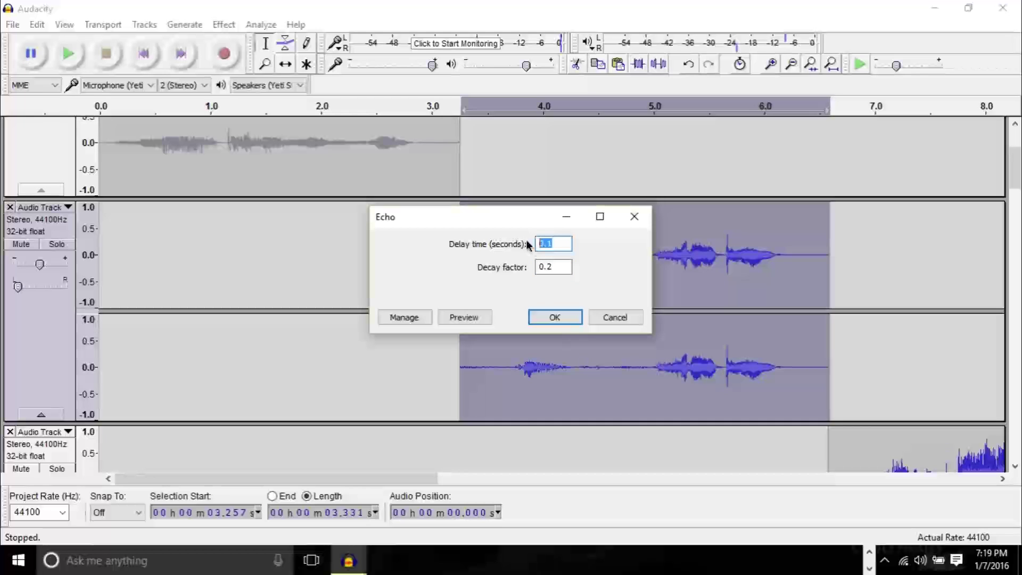
click(564, 243)
click(563, 266)
drag(563, 266, 513, 268)
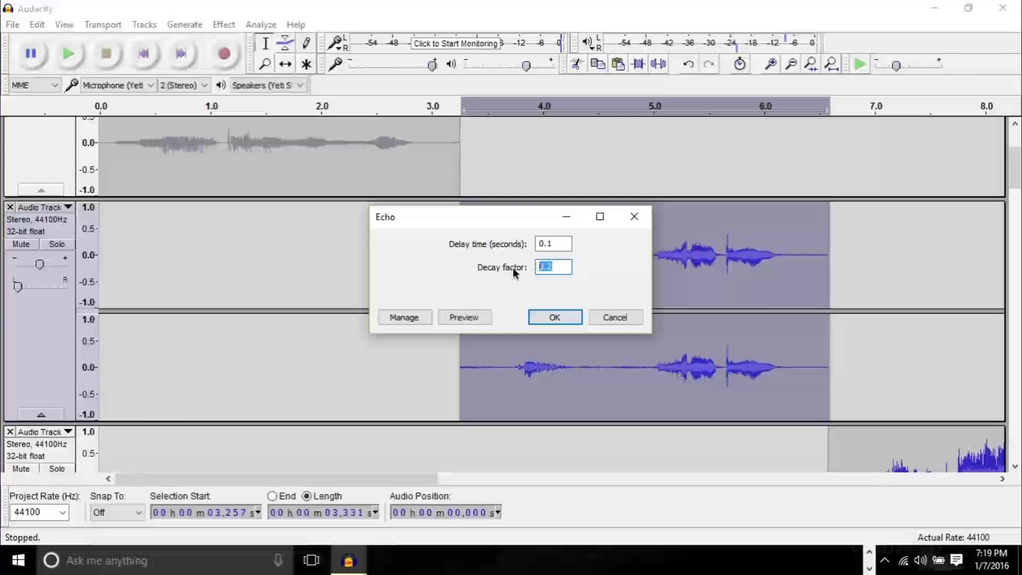
click(555, 318)
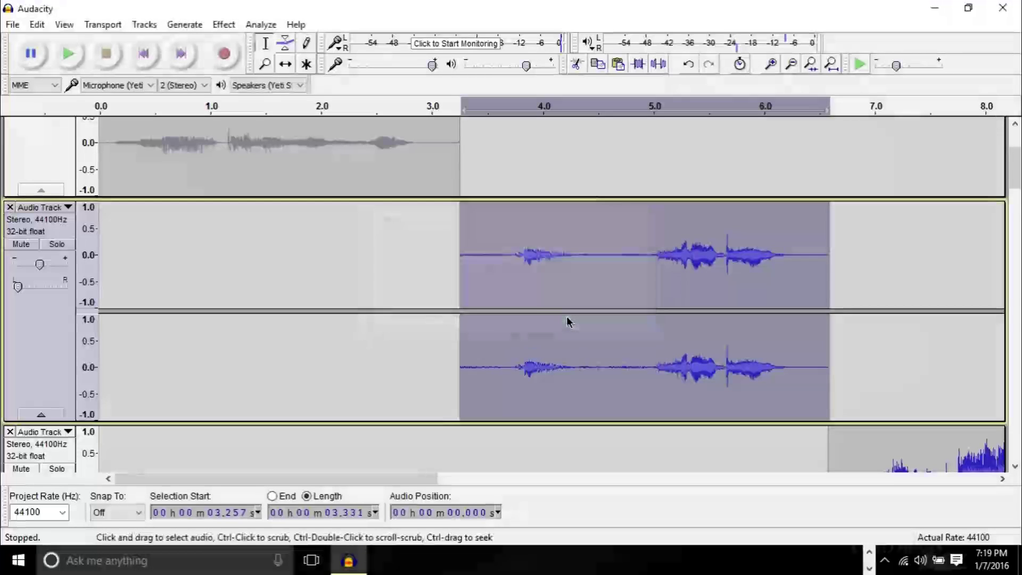
- Play the second track's clip from about 3.2 s to check the echo, and clear the selection
click(452, 109)
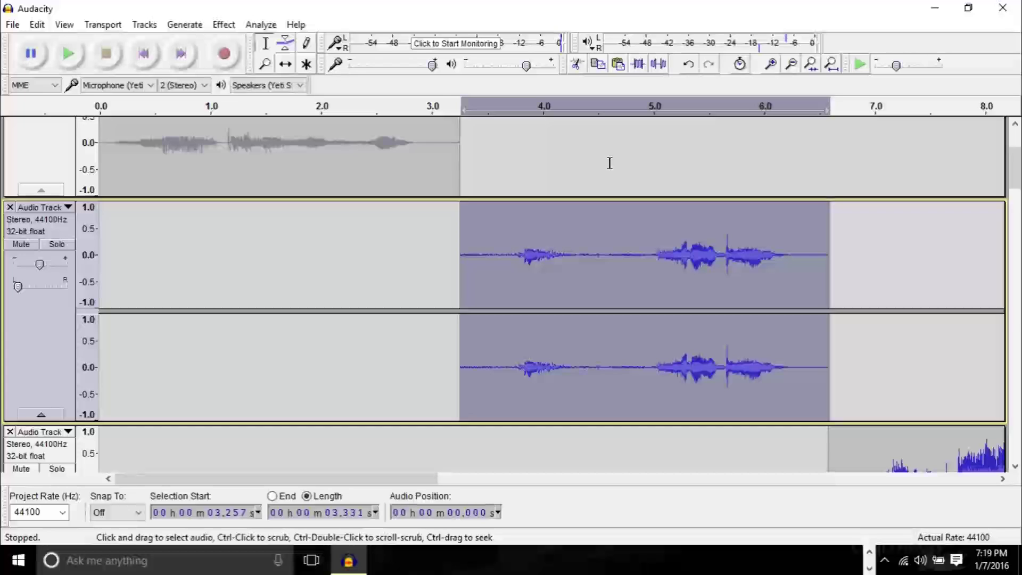
click(634, 178)
scroll(634, 178, down, 8)
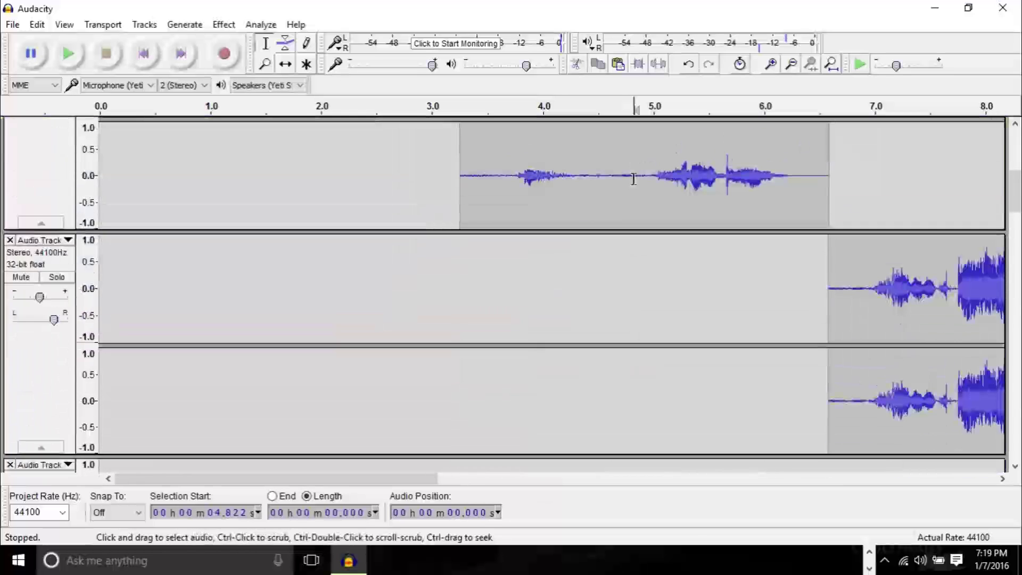
scroll(634, 178, up, 3)
scroll(633, 178, up, 5)
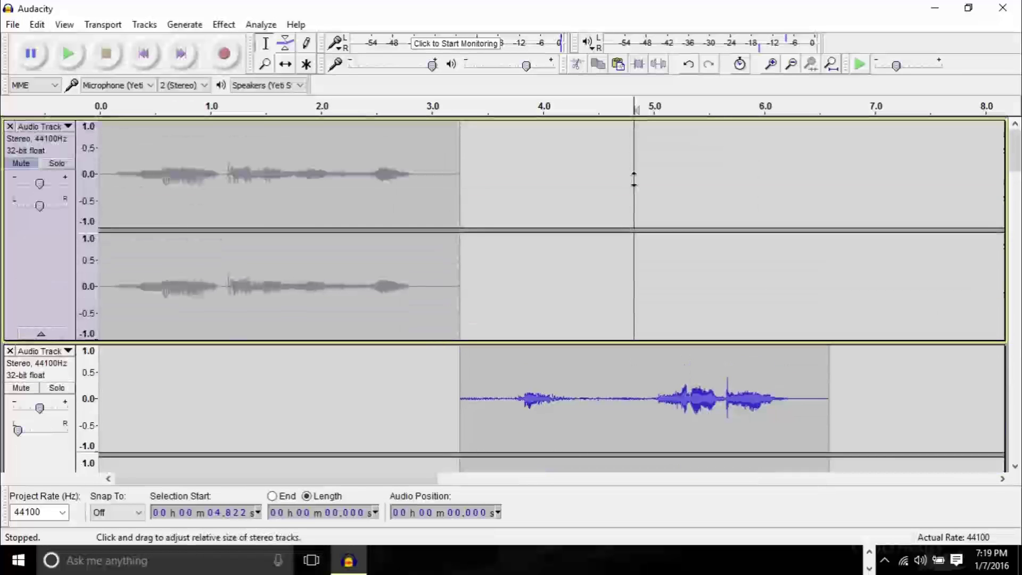
- Look over the clips on all the tracks along the timeline, from the first track down to the short panned clips
scroll(623, 181, down, 8)
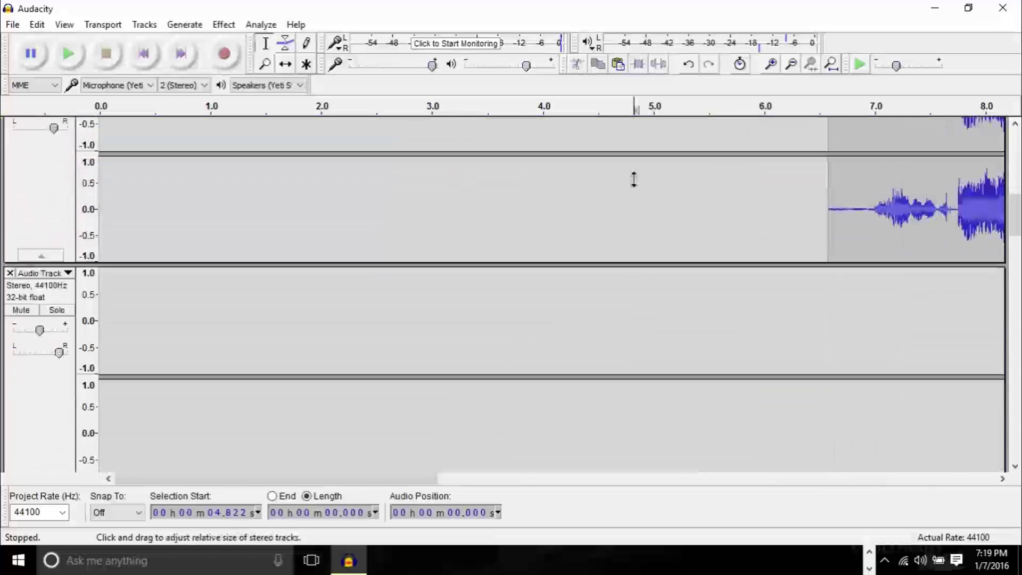
scroll(634, 178, up, 8)
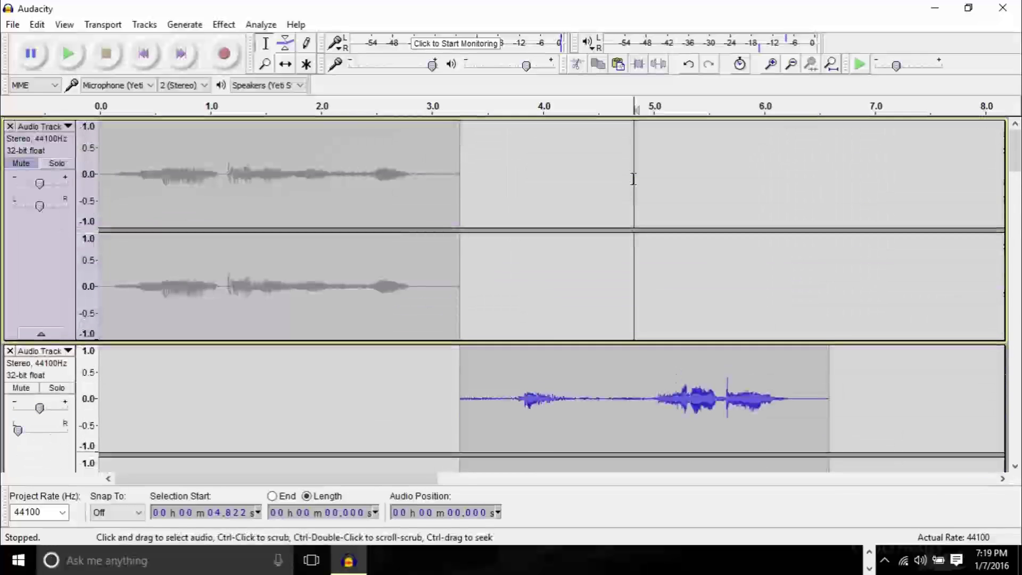
drag(379, 483, 680, 510)
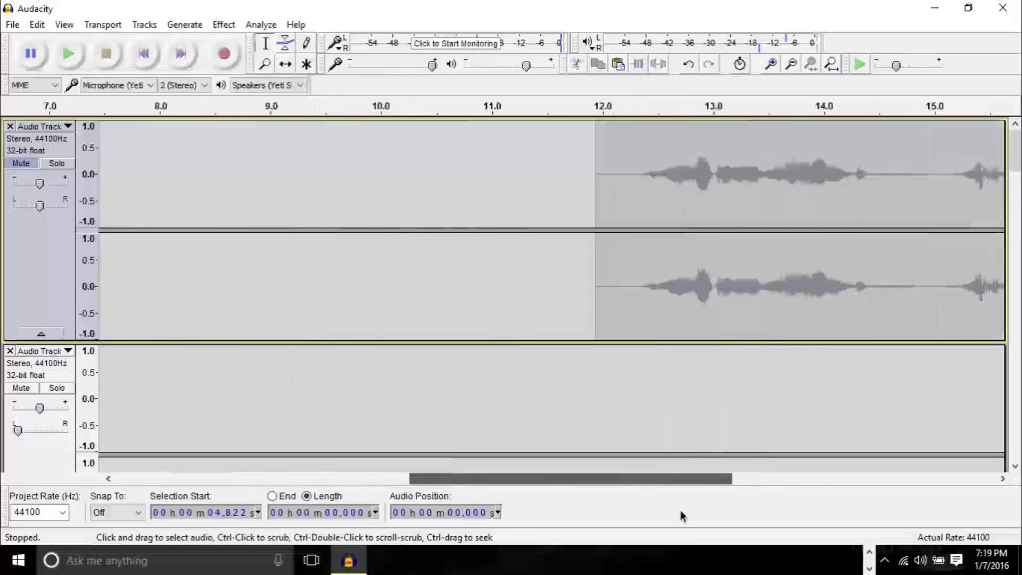
scroll(735, 393, down, 5)
scroll(735, 392, down, 10)
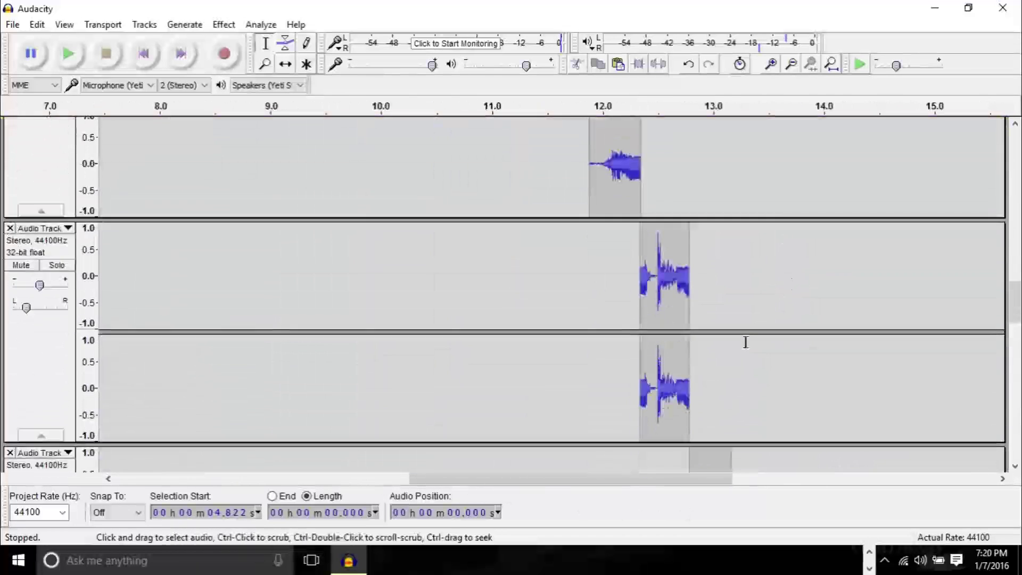
scroll(692, 389, up, 5)
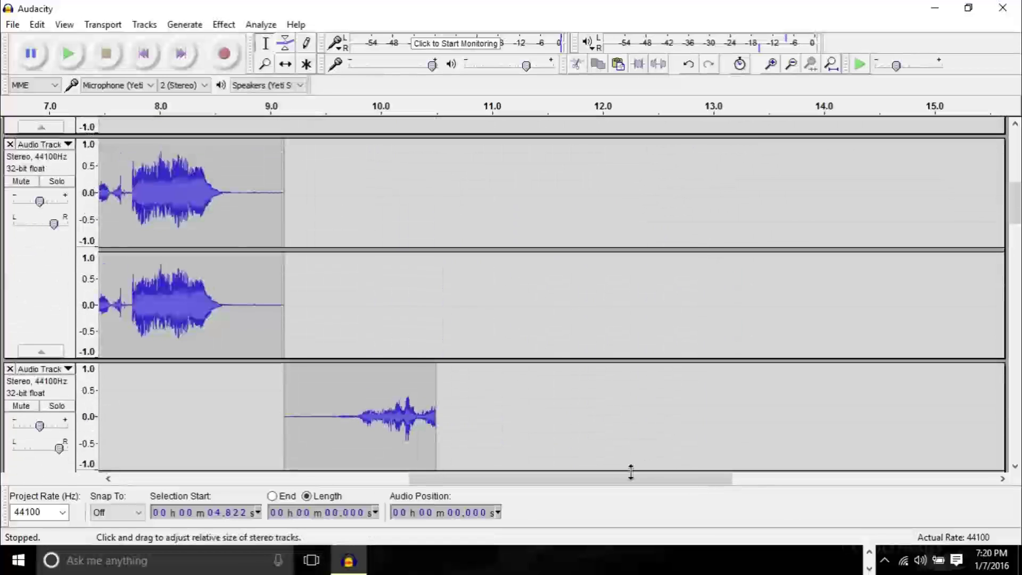
drag(628, 476, 342, 456)
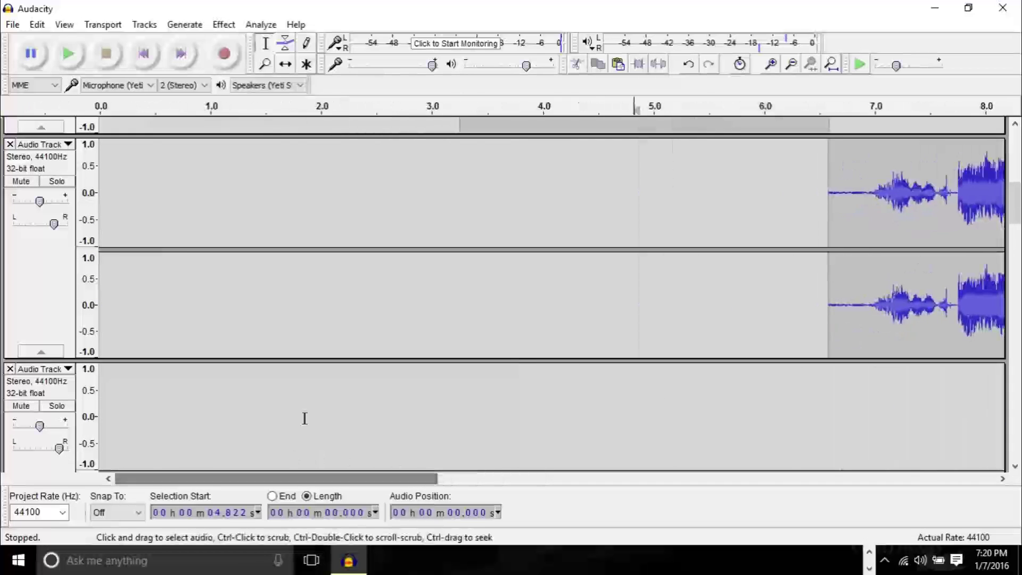
scroll(454, 318, up, 6)
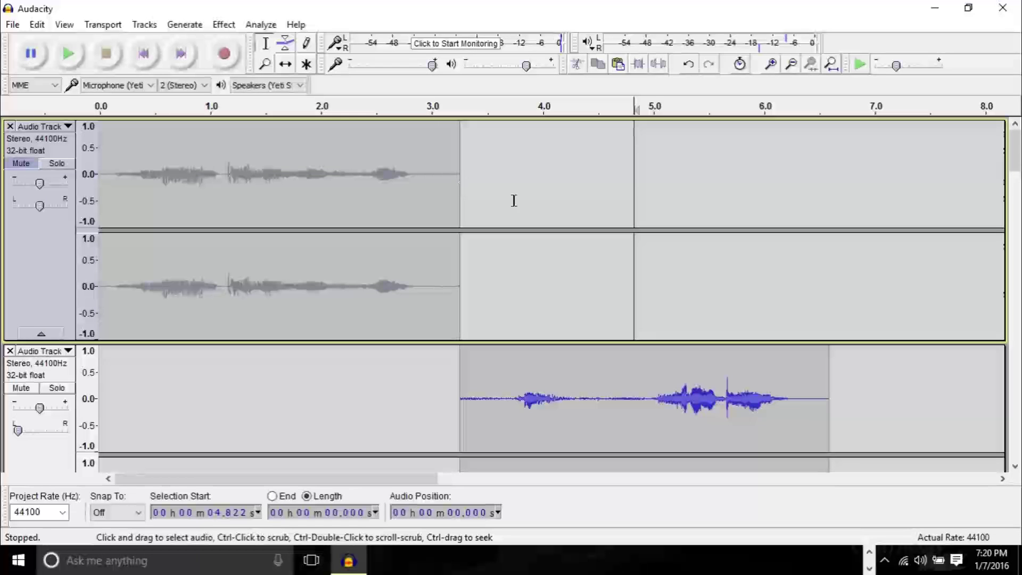
scroll(574, 224, down, 3)
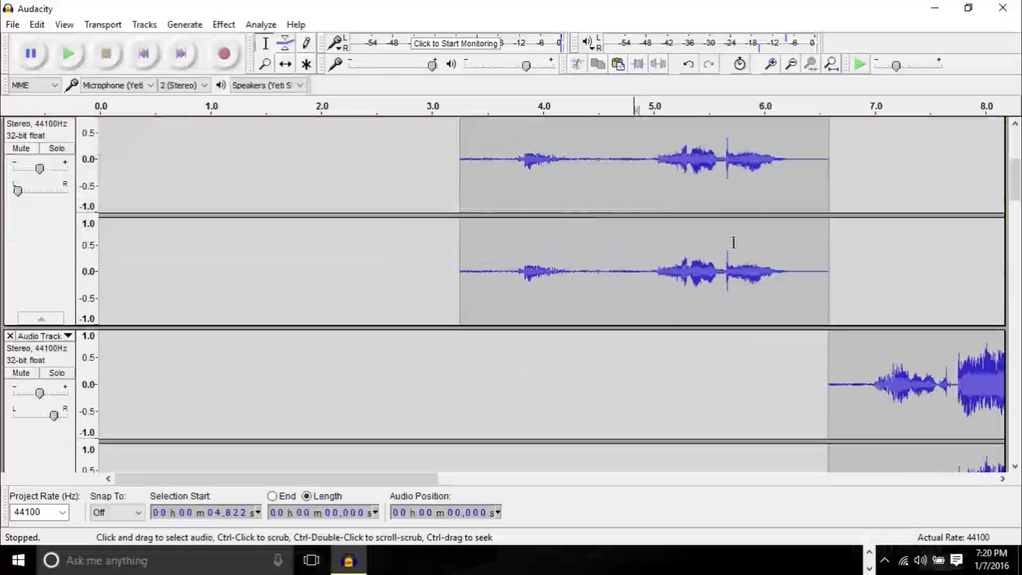
scroll(799, 202, down, 3)
drag(420, 480, 575, 519)
scroll(438, 438, left, 3)
scroll(439, 438, up, 3)
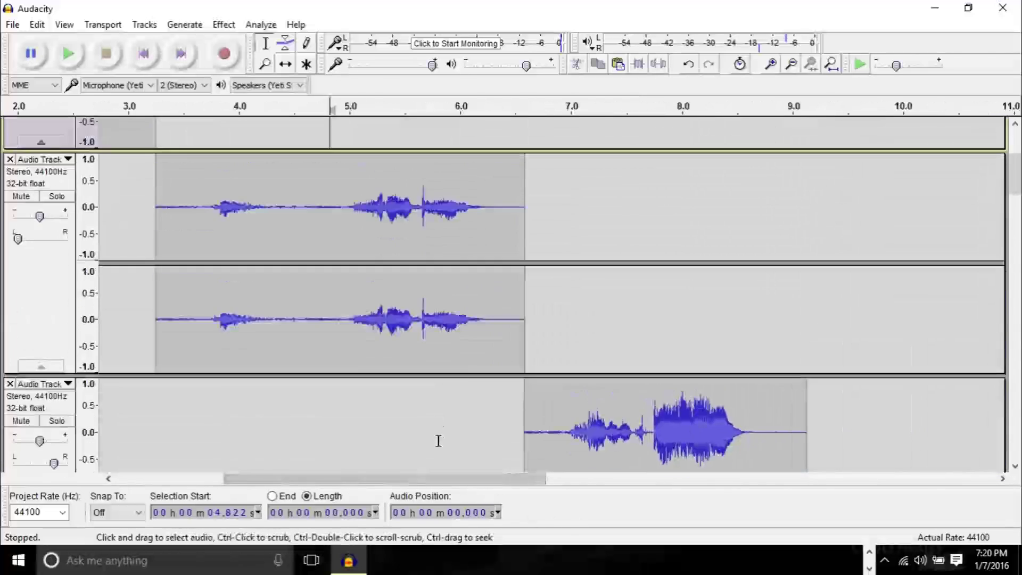
- Amplify the second track's whole clip by -1.20 dB and play it to check the volume
drag(525, 319, 415, 319)
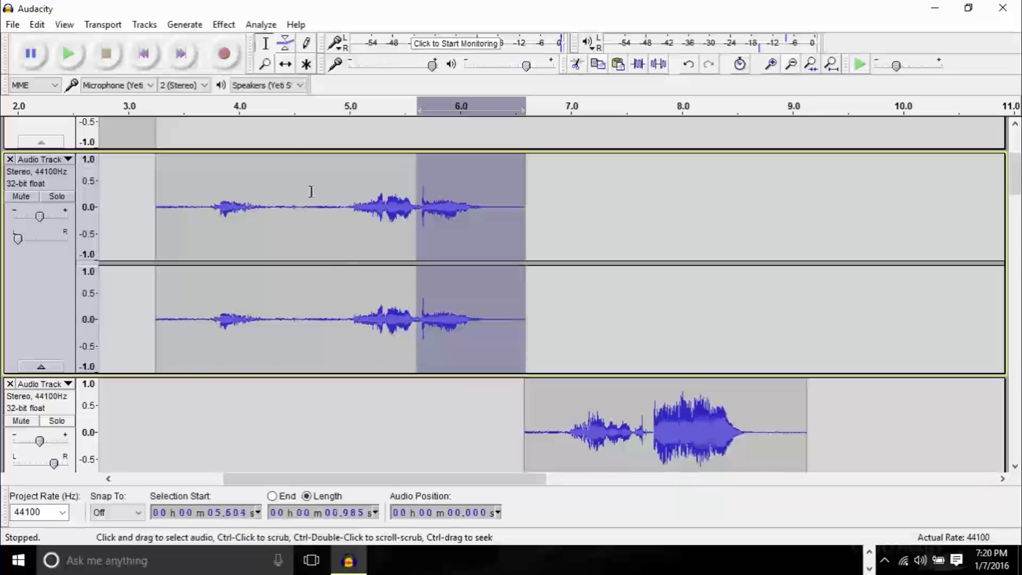
click(519, 213)
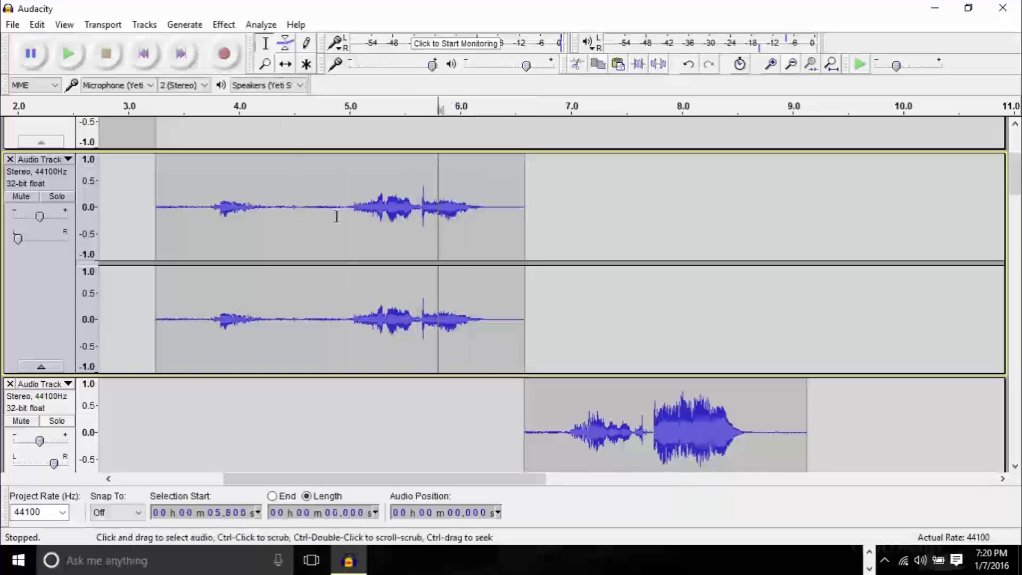
click(32, 241)
click(223, 25)
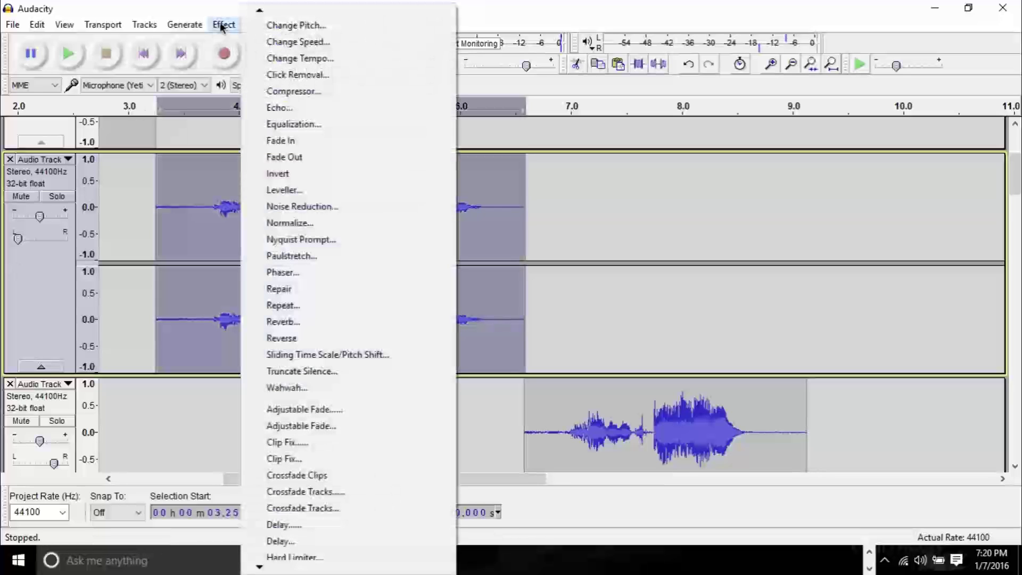
scroll(308, 68, up, 5)
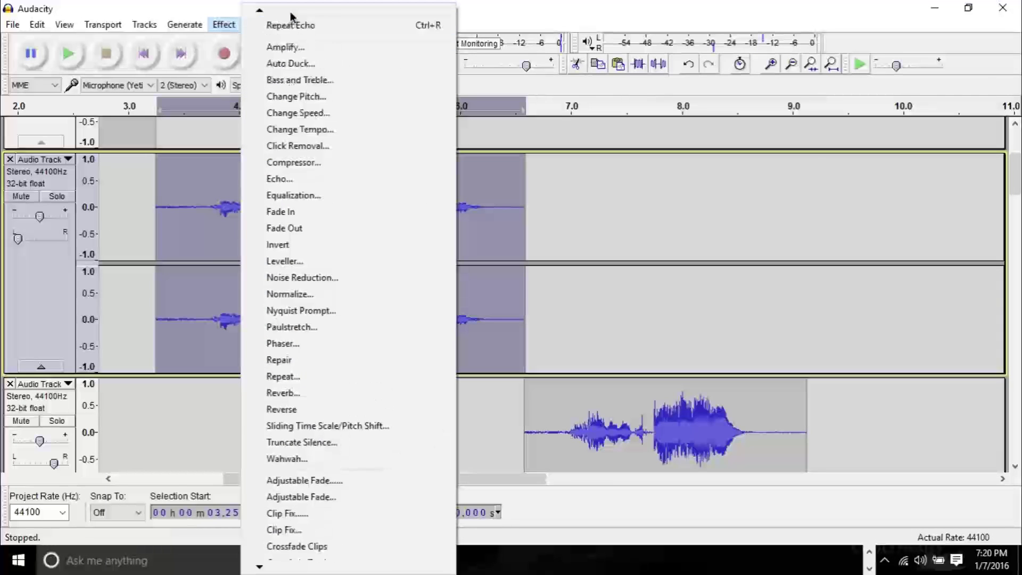
click(307, 69)
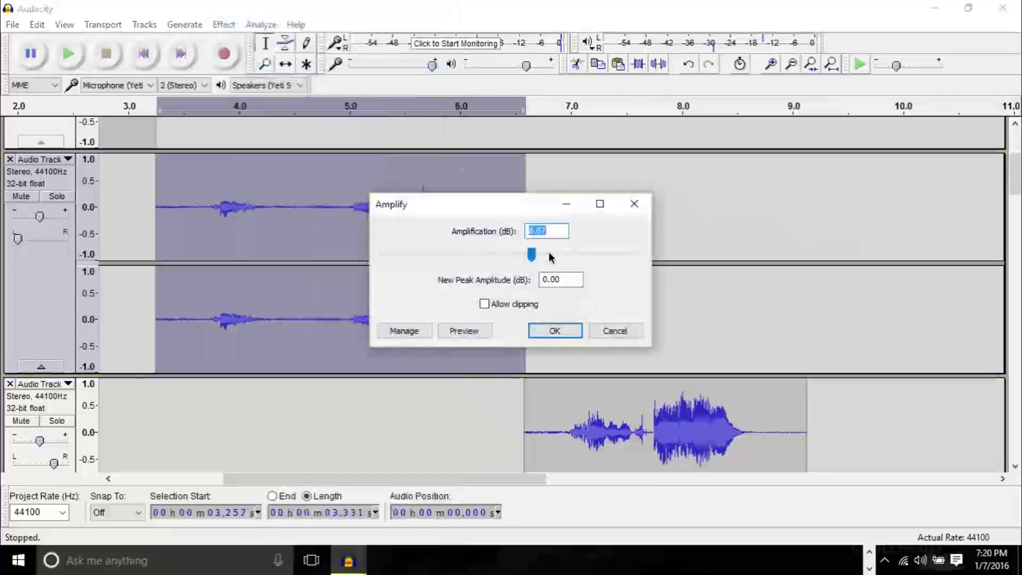
drag(535, 258, 510, 277)
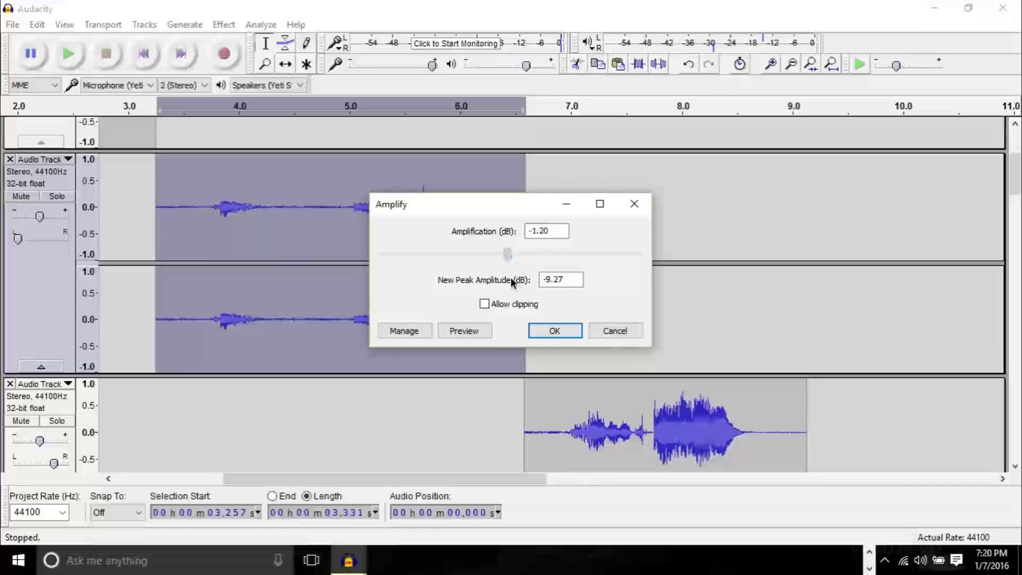
click(566, 330)
key(space)
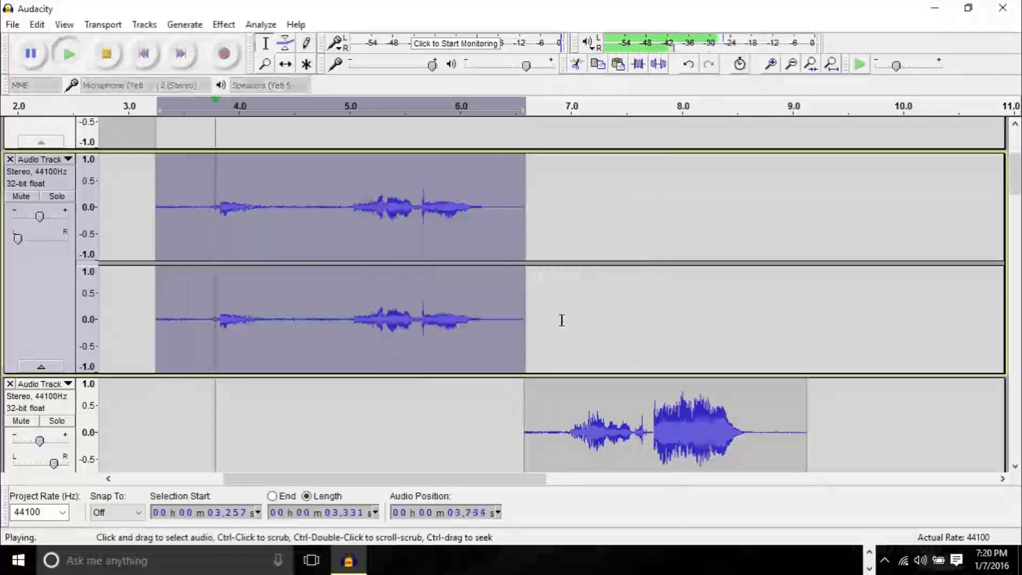